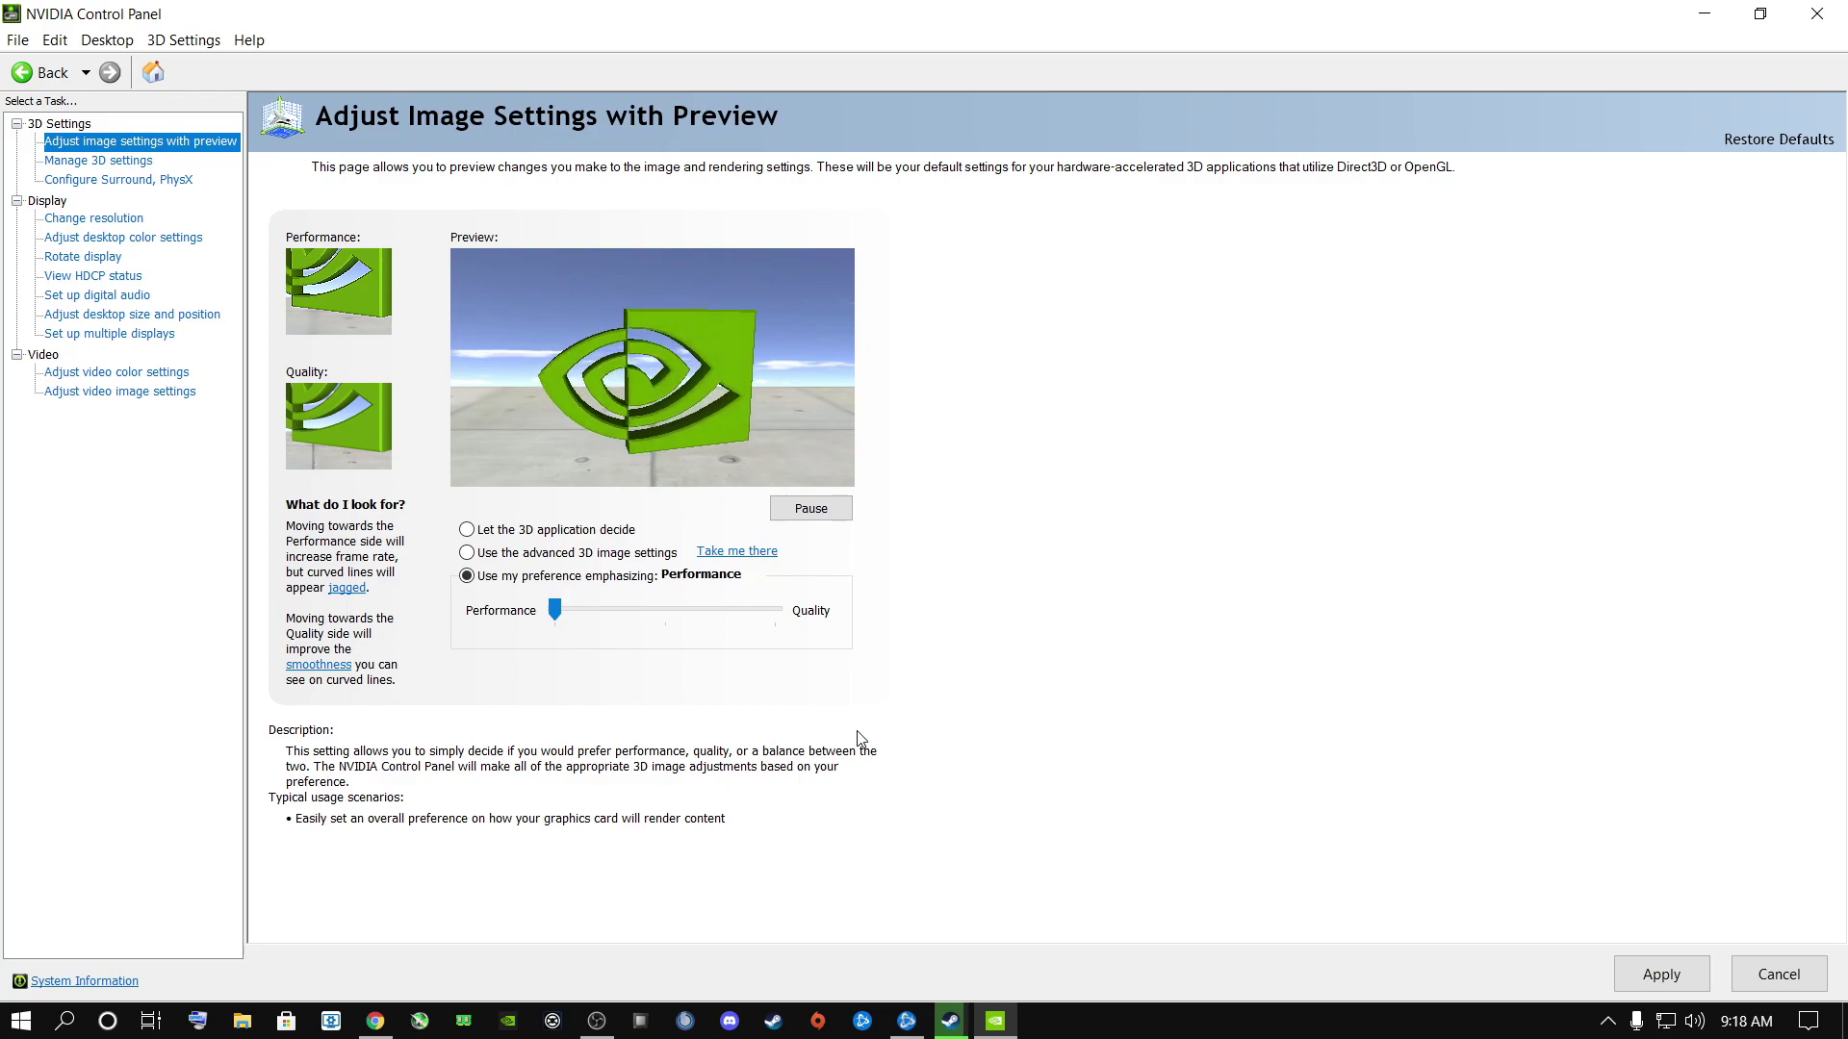
# Try the Balanced and Quality levels for the image settings preference, ending on Performance.
pyautogui.moveTo(556, 610); pyautogui.dragTo(664, 610)
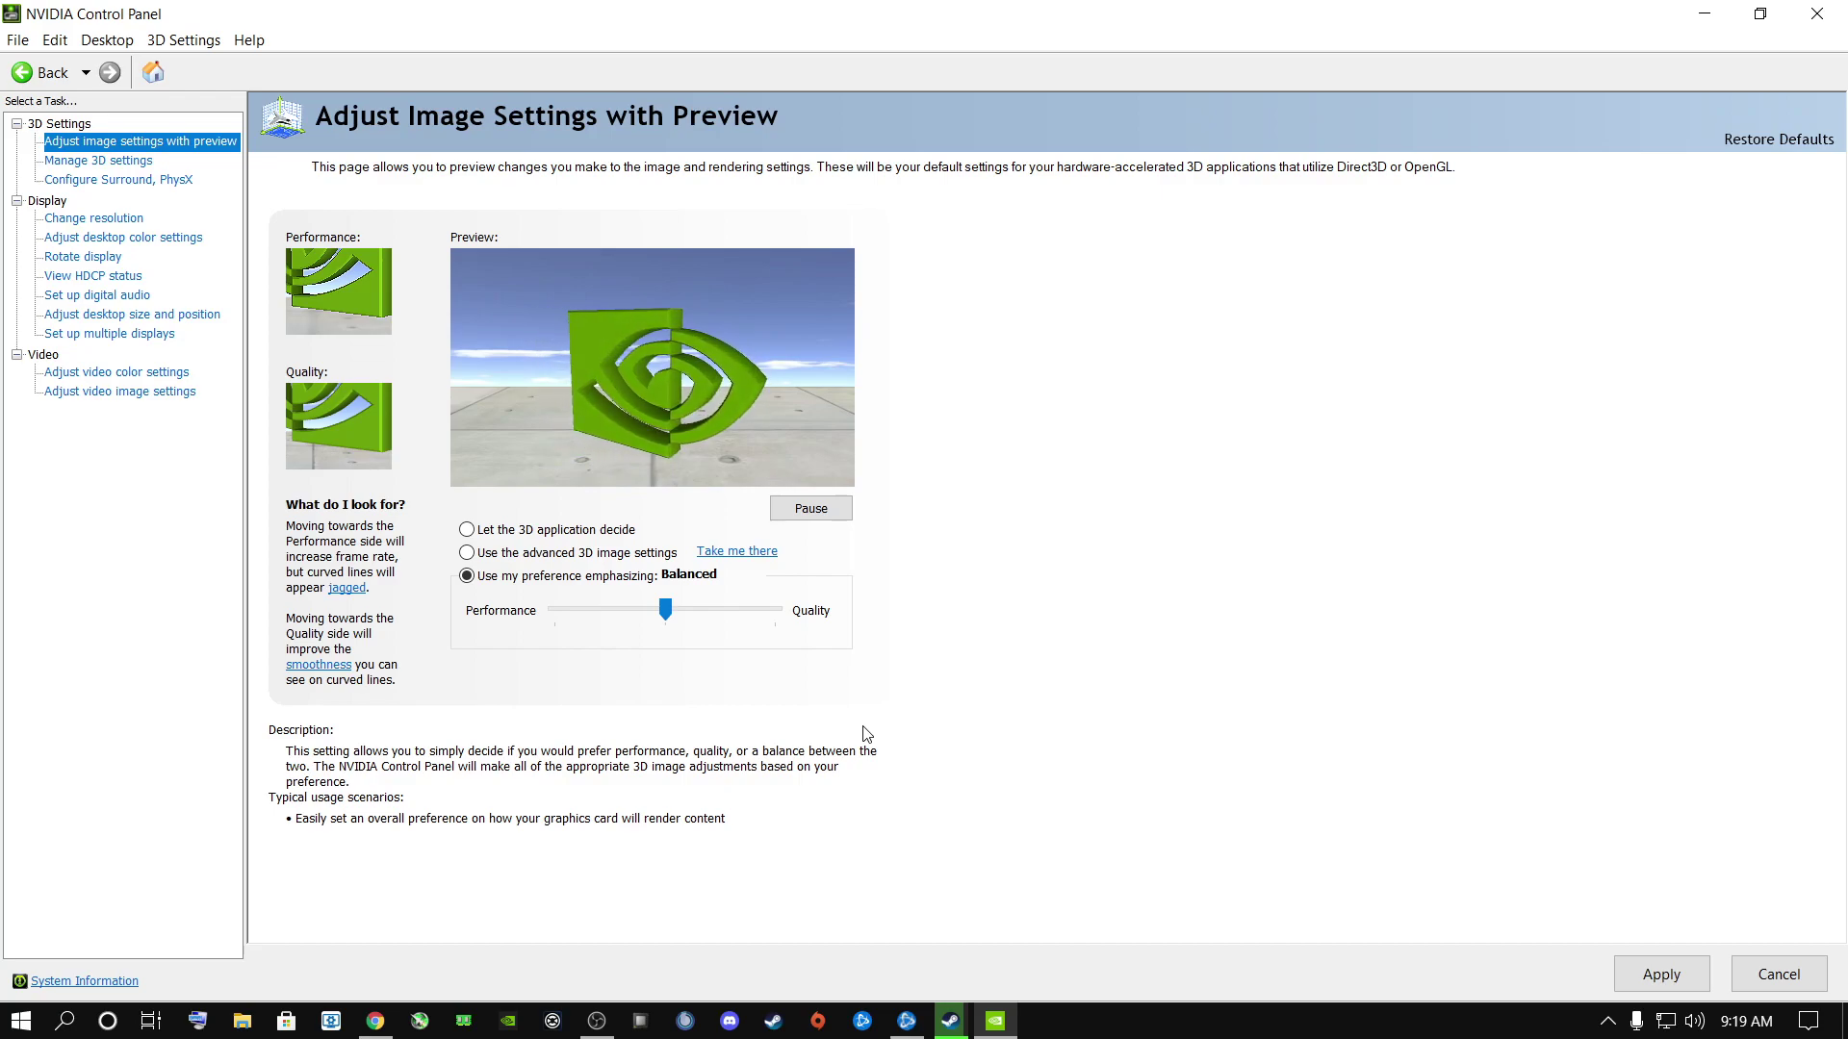
pyautogui.moveTo(665, 610); pyautogui.dragTo(798, 613)
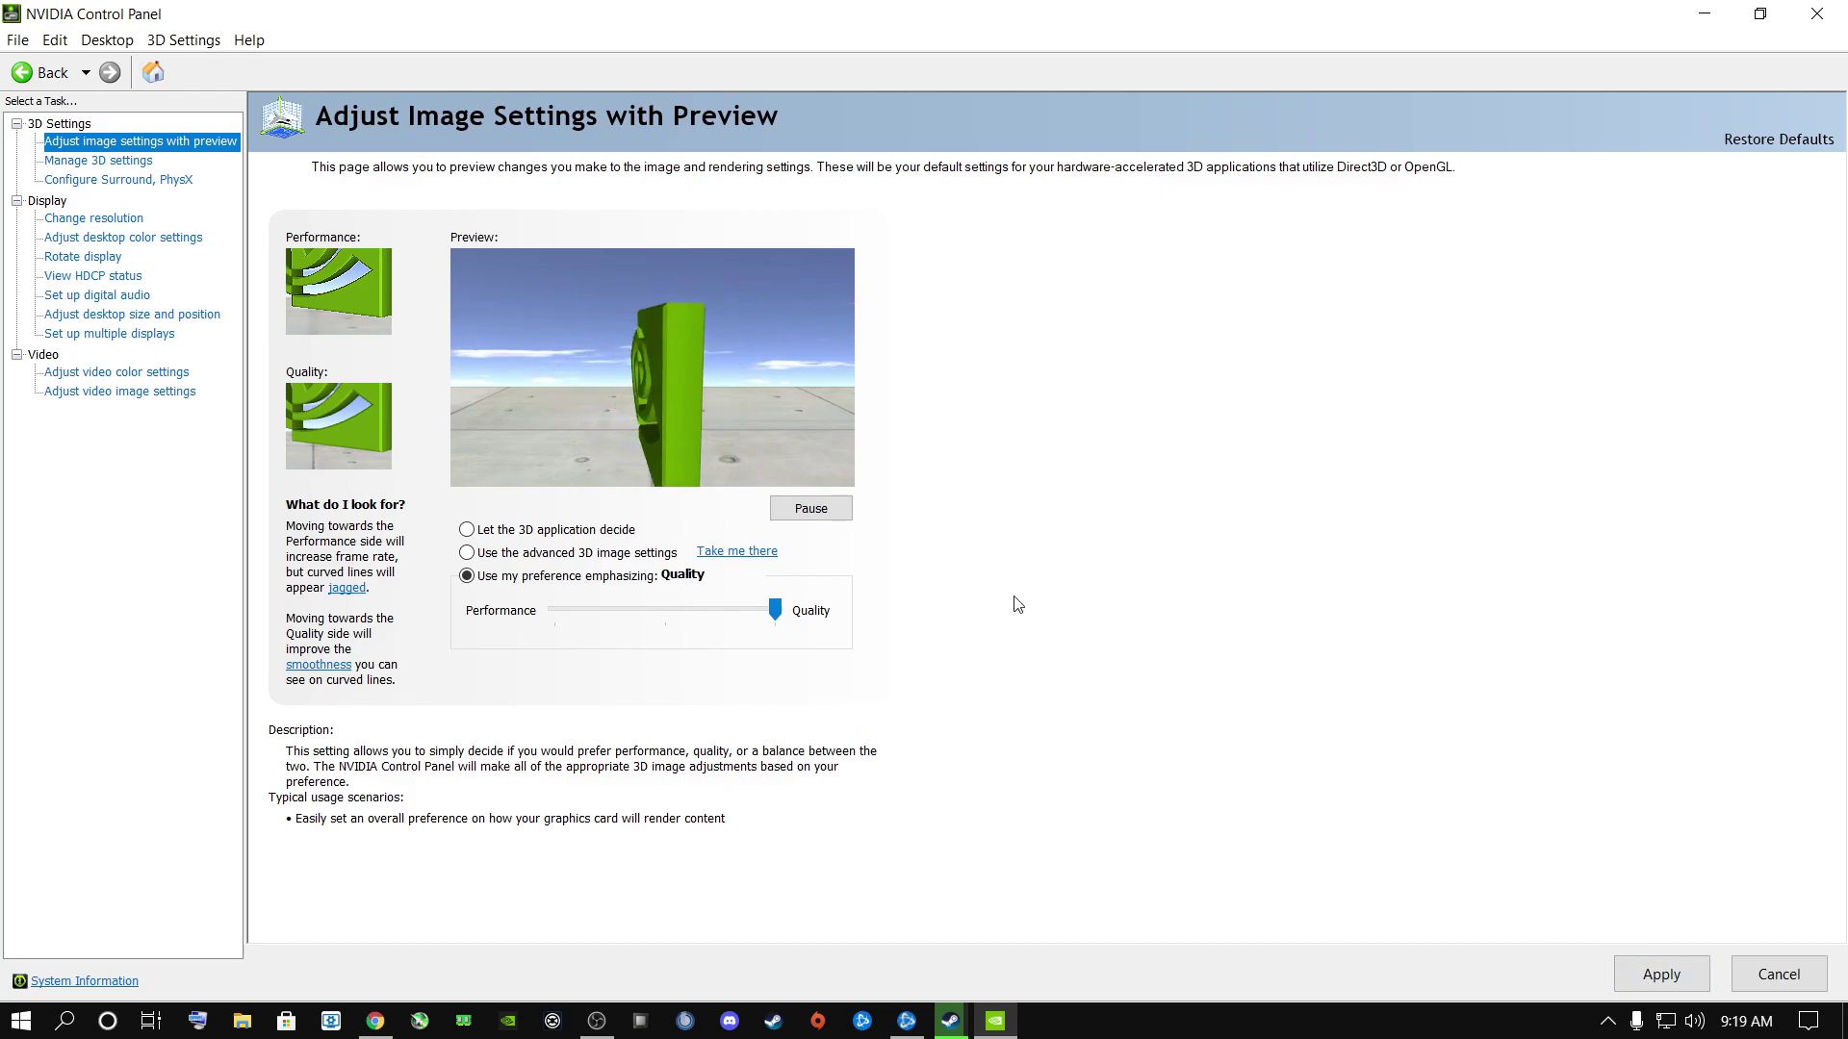
pyautogui.click(762, 612)
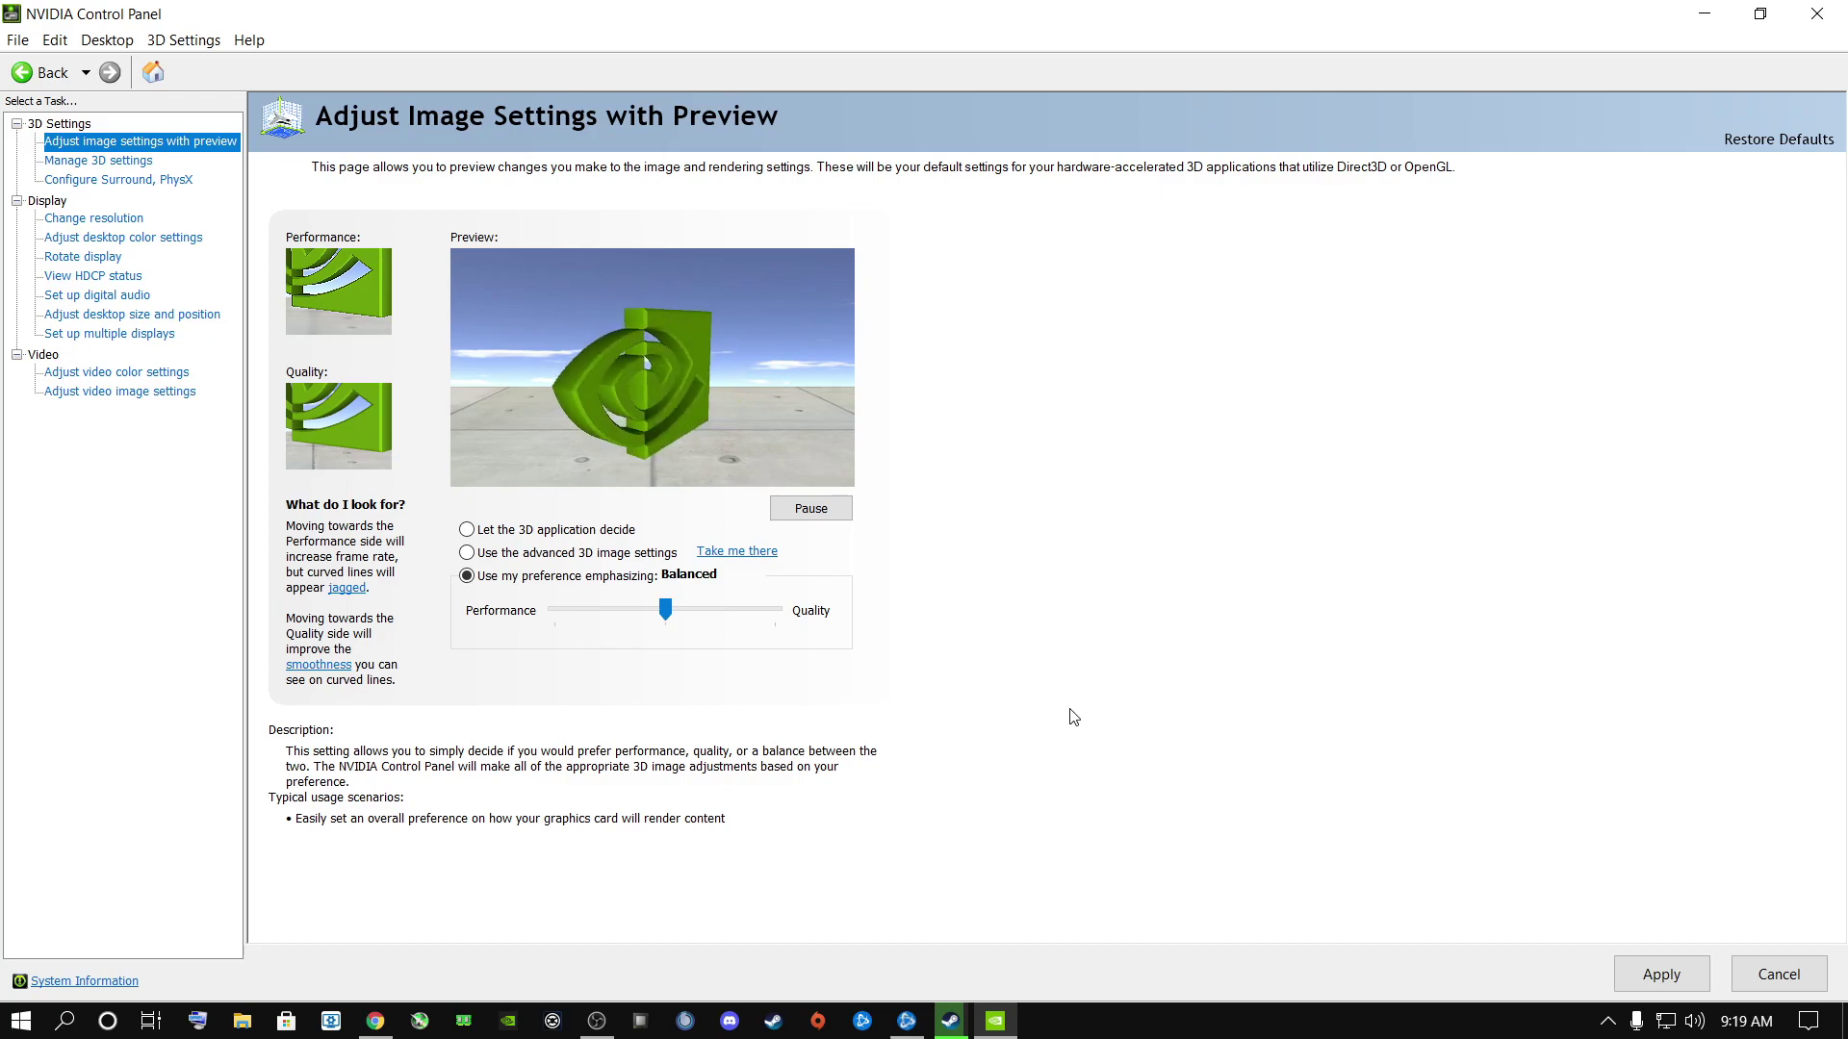
pyautogui.moveTo(665, 609); pyautogui.dragTo(586, 647)
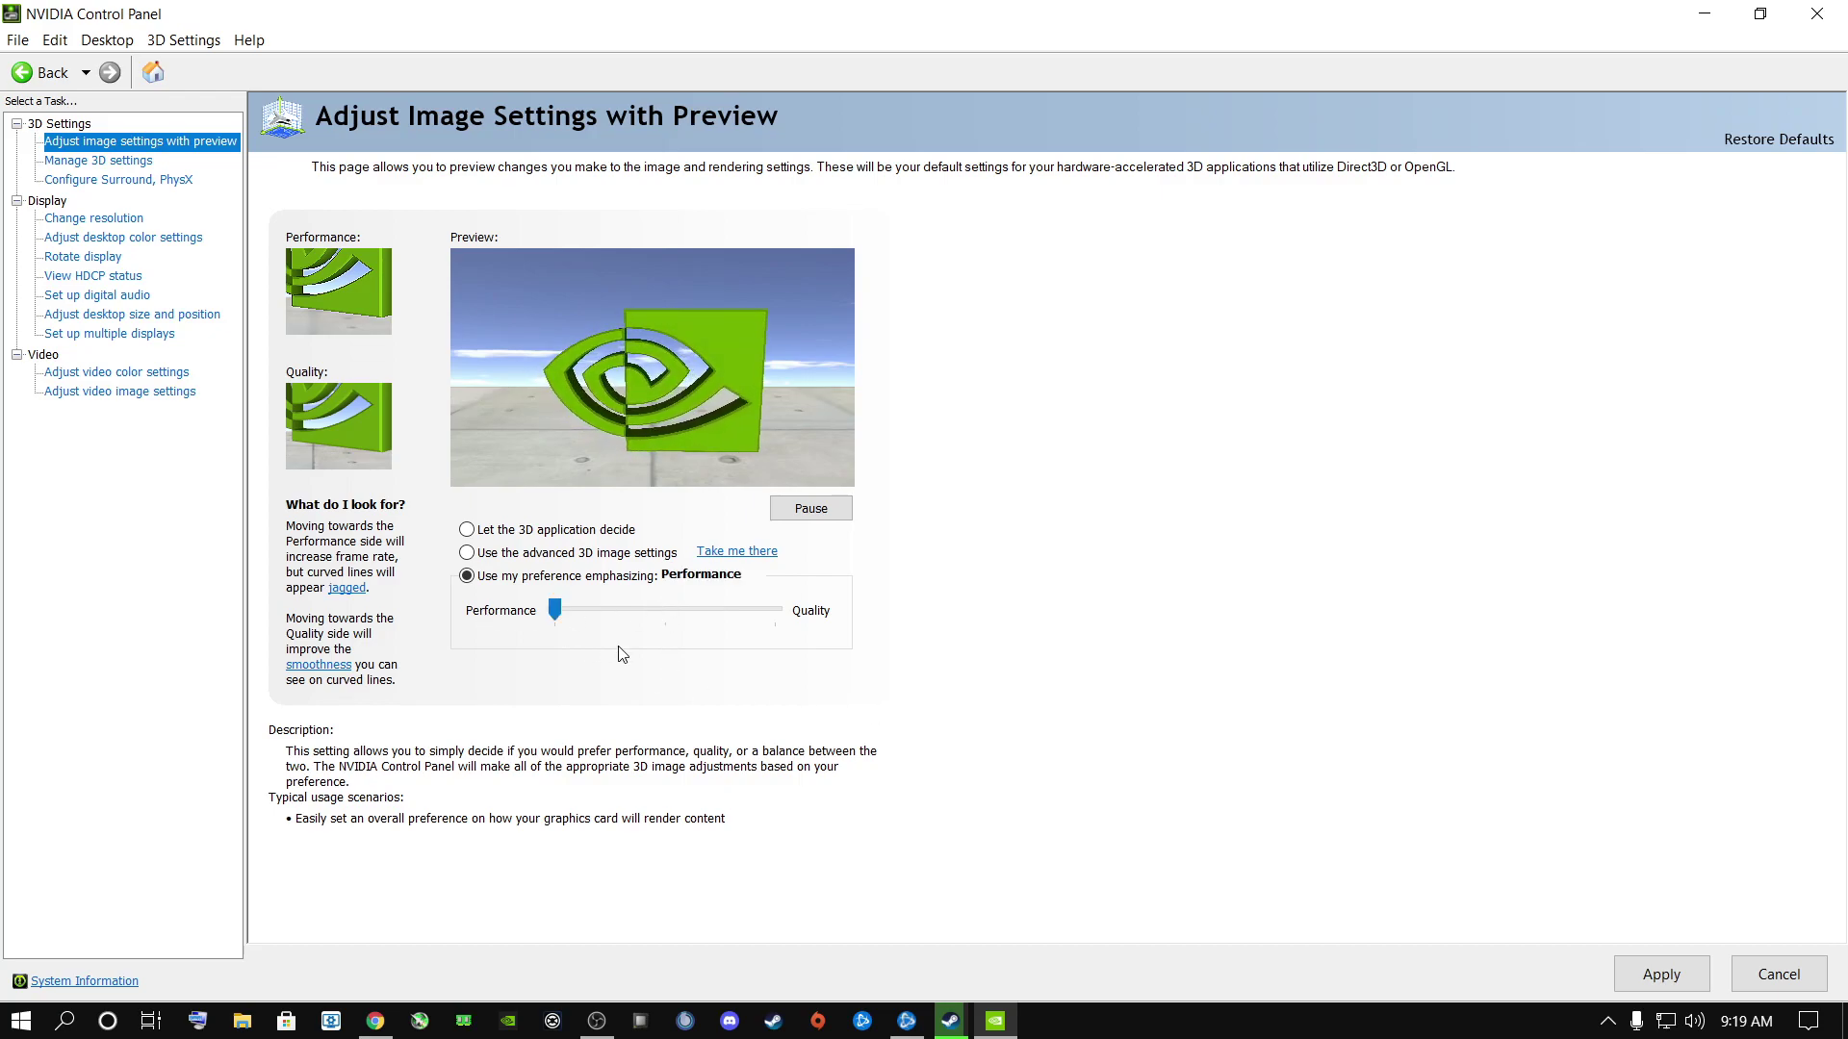
# Open Configure Surround, PhysX and select NVIDIA GeForce RTX 2060 as the PhysX processor.
pyautogui.click(101, 179)
pyautogui.click(1004, 581)
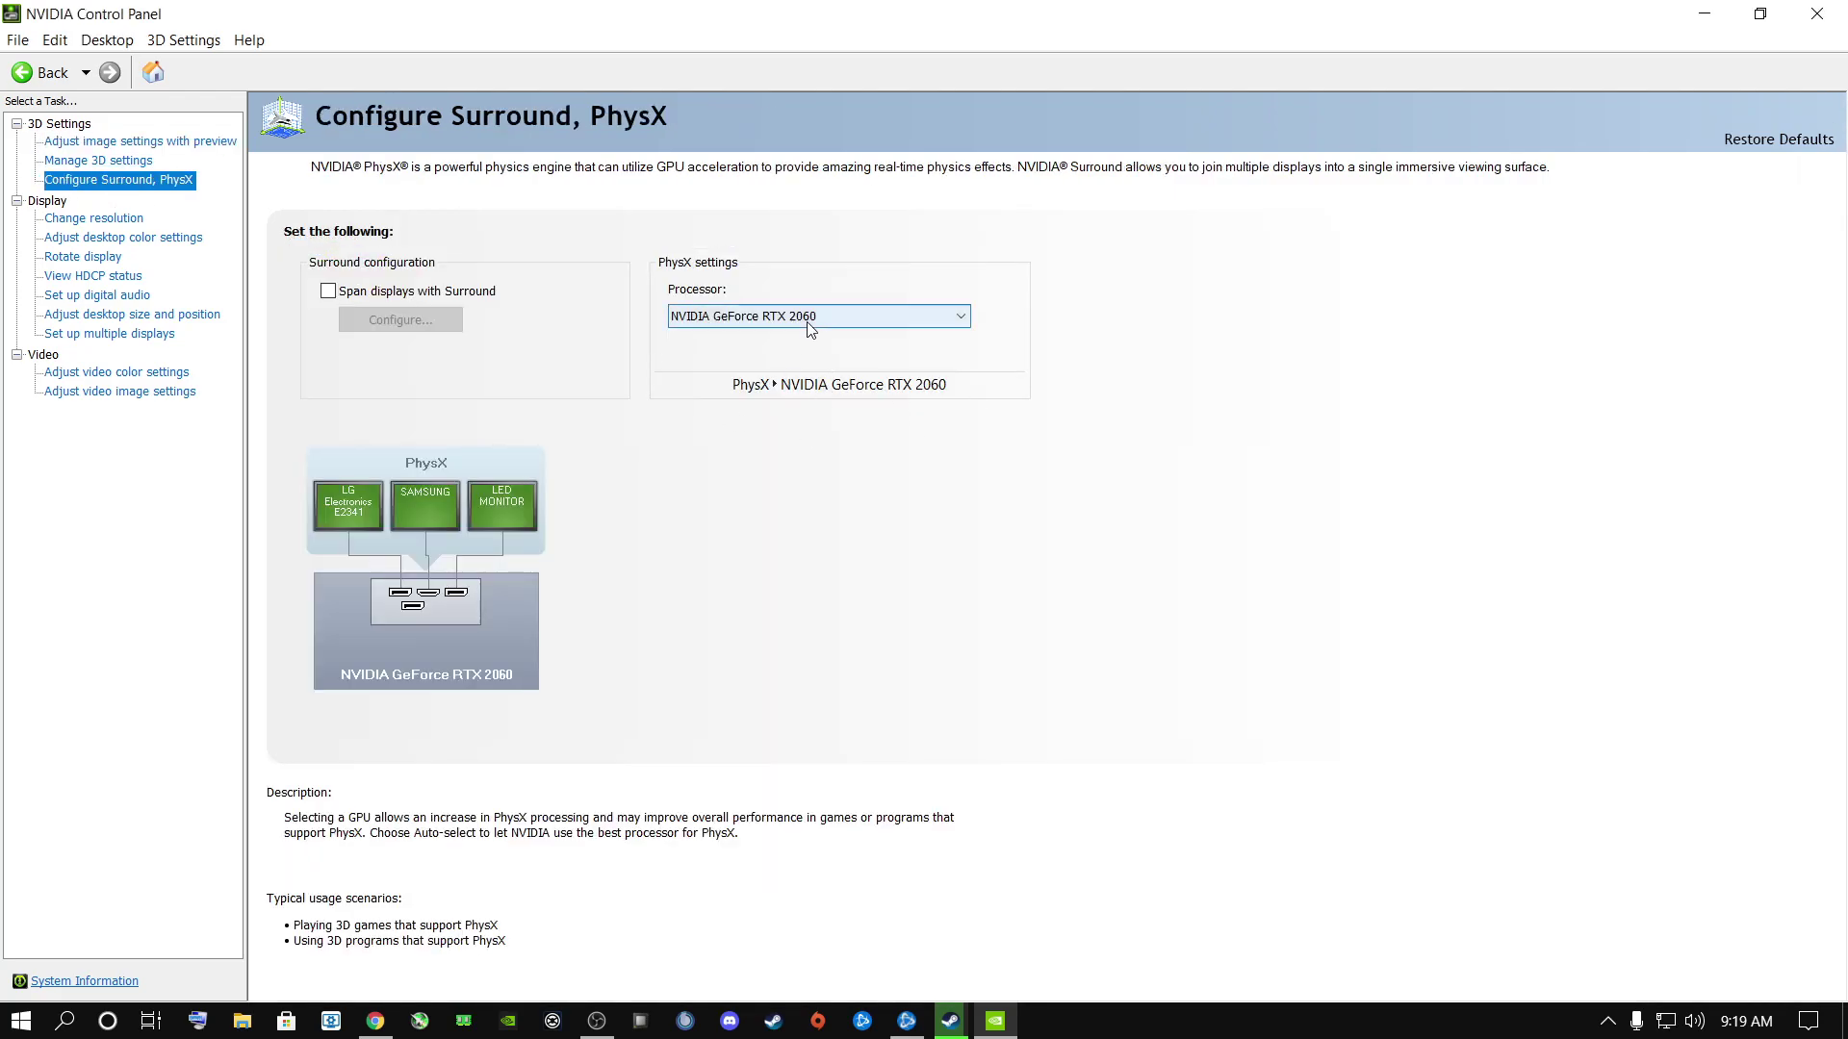
pyautogui.click(808, 318)
pyautogui.click(728, 355)
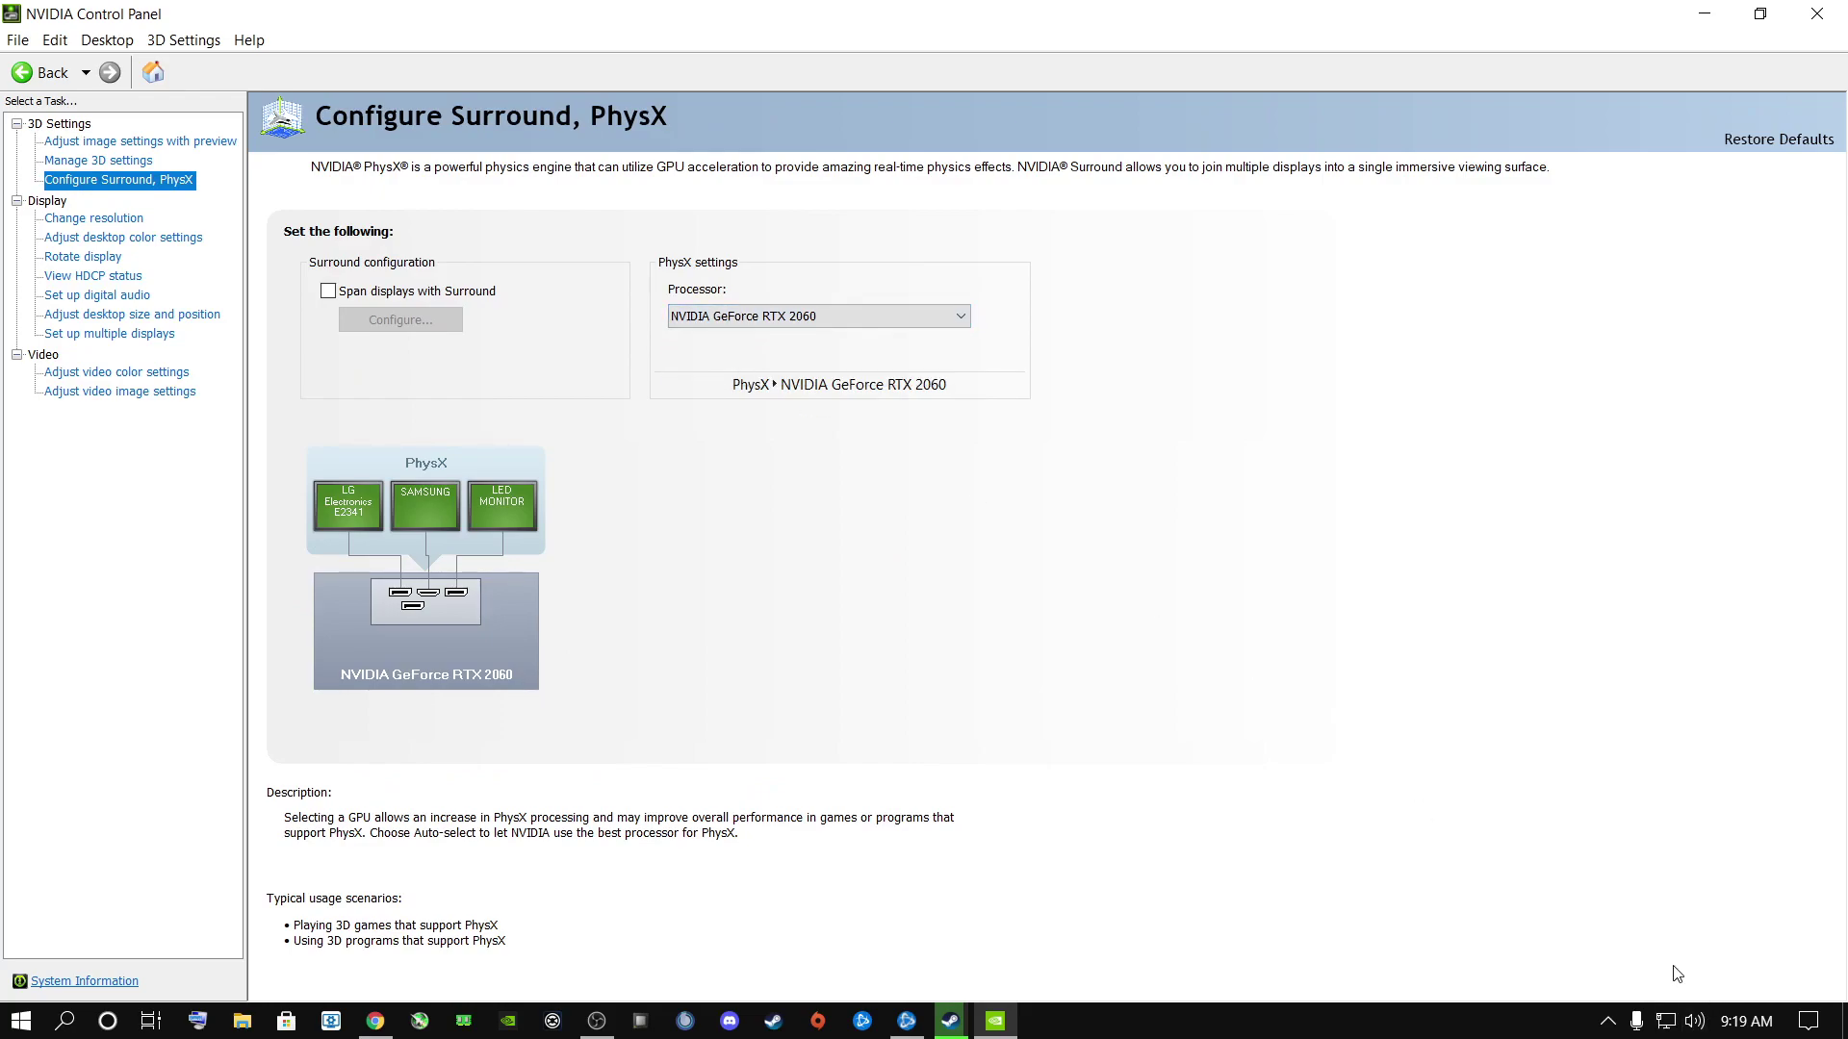
pyautogui.click(731, 318)
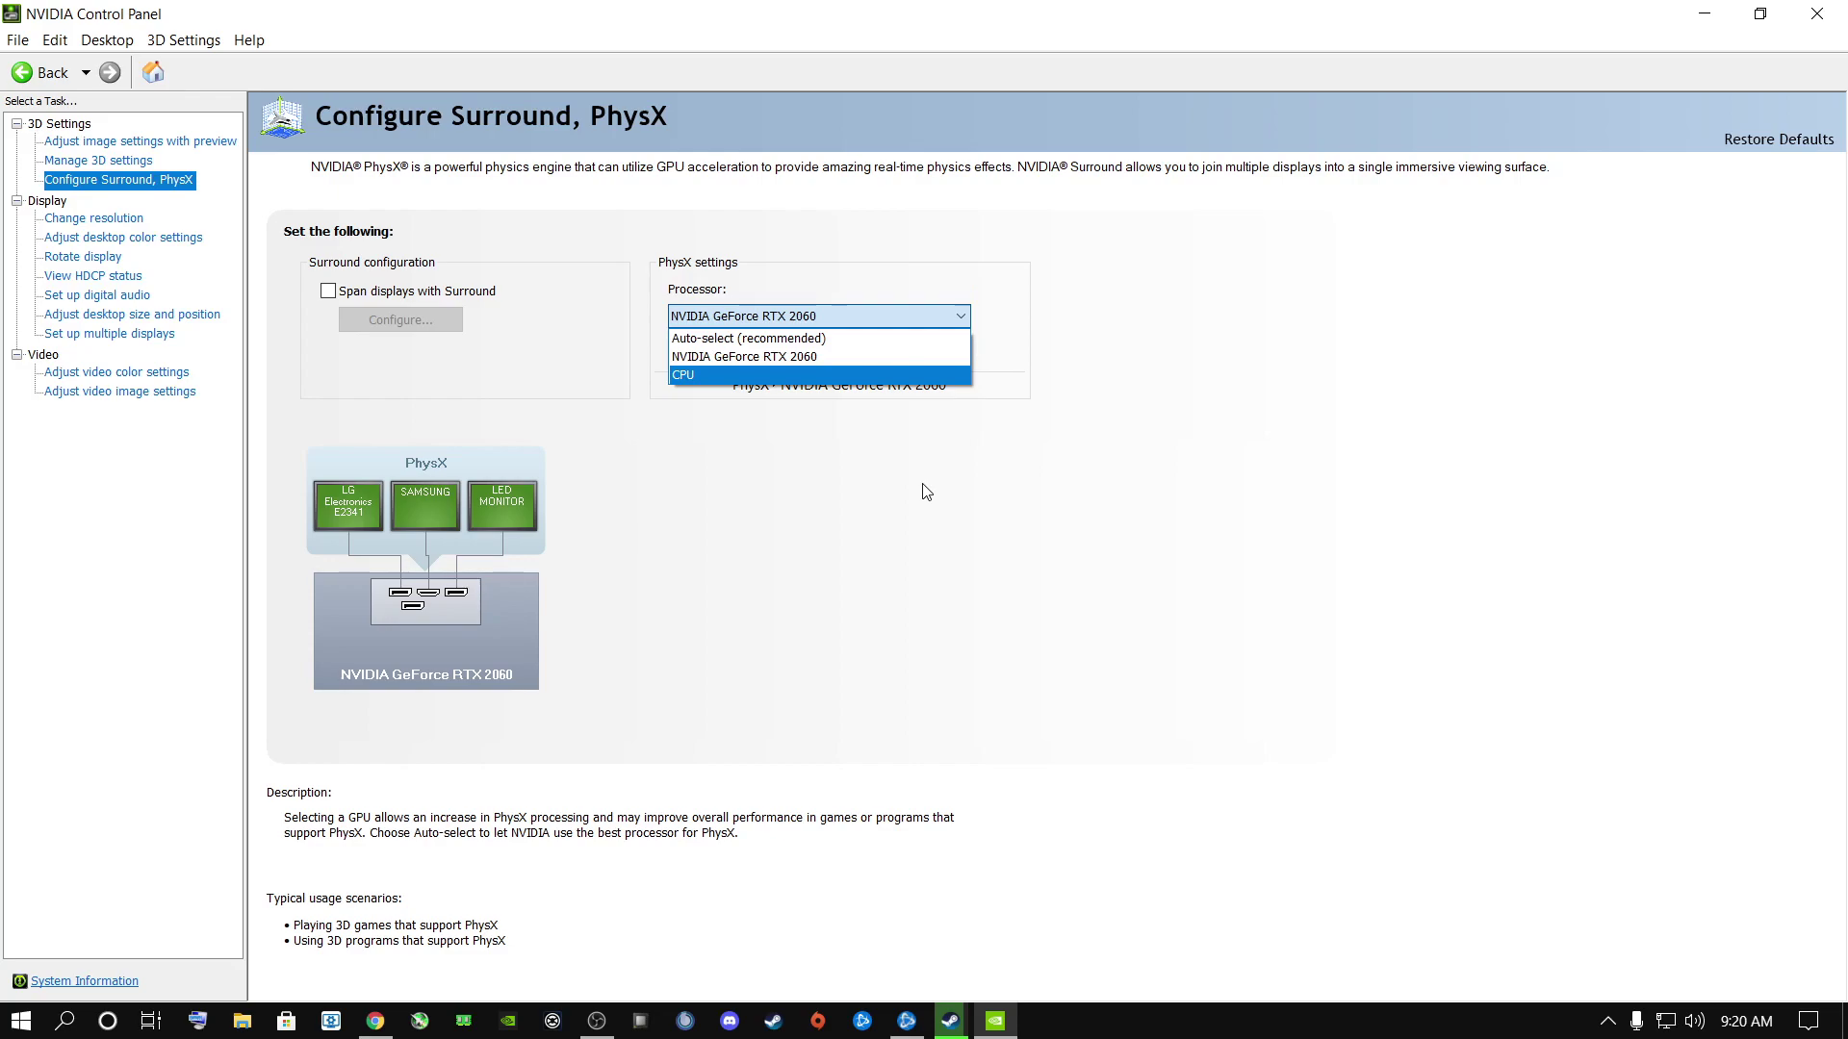
pyautogui.click(739, 357)
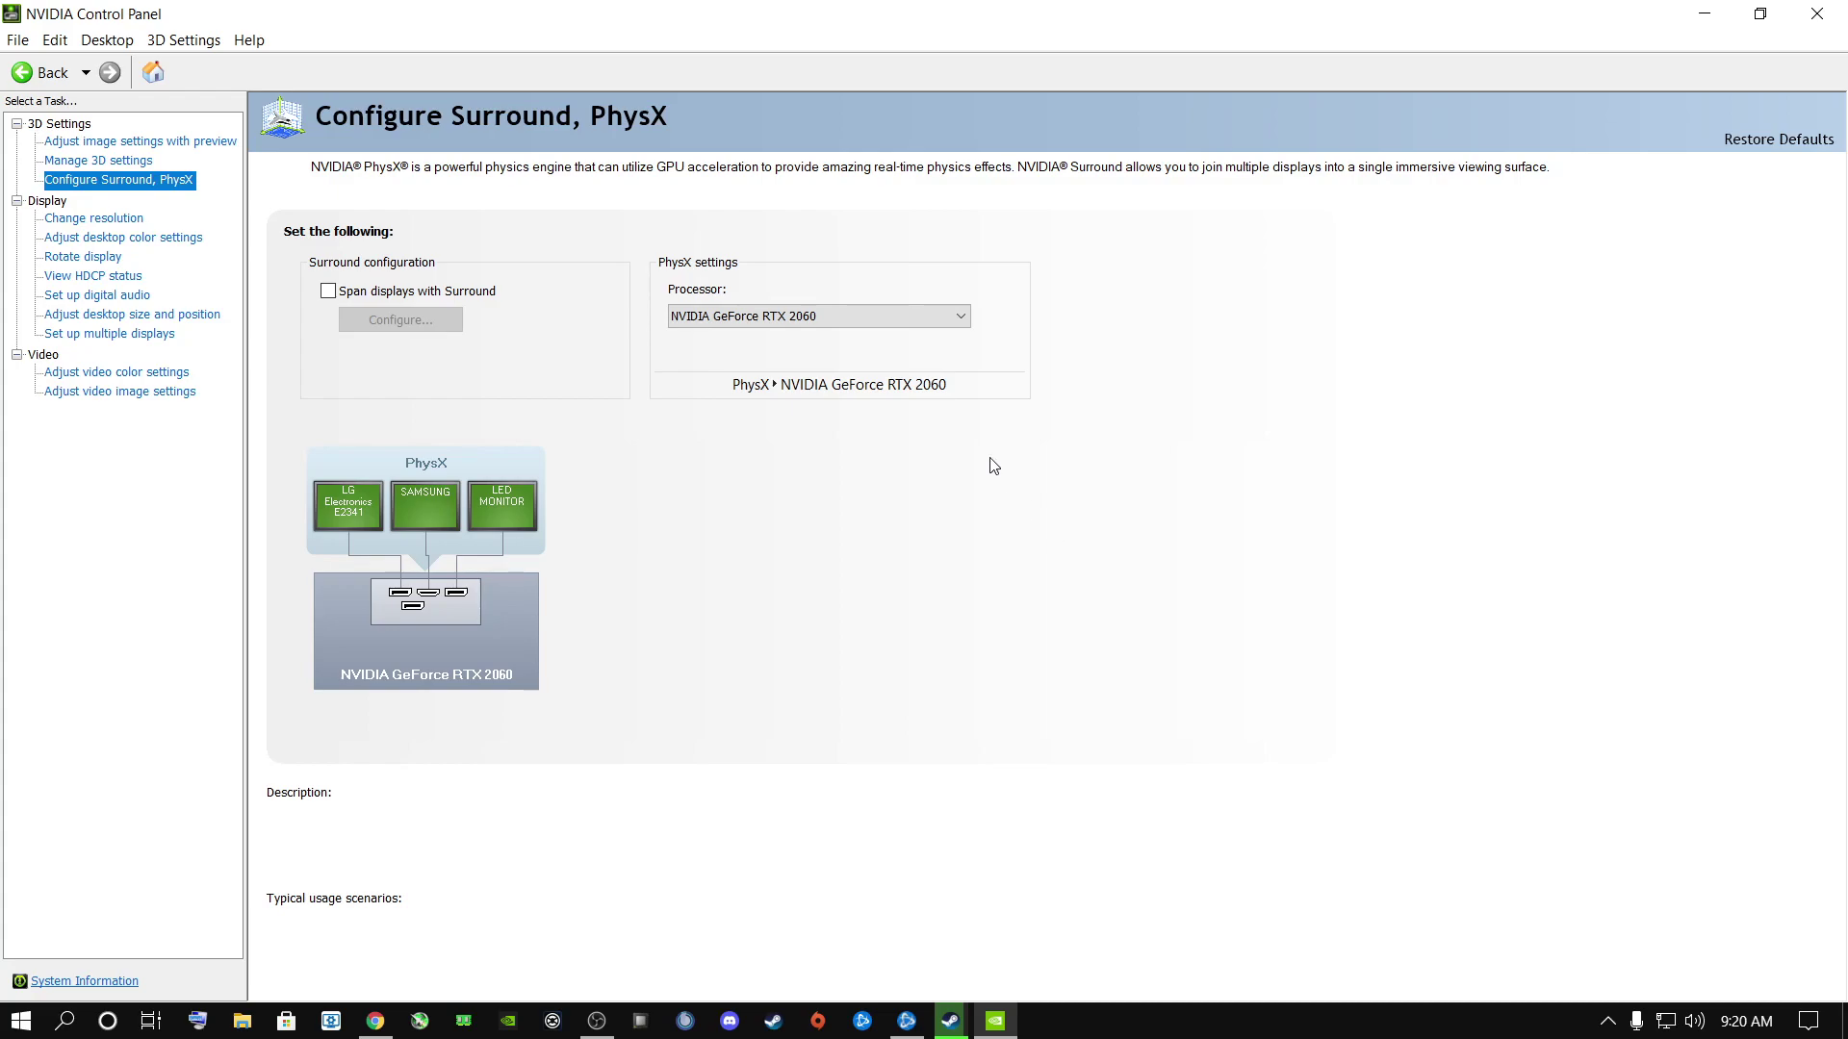
pyautogui.click(814, 315)
pyautogui.click(749, 359)
# Open Manage 3D settings and review the whole list of global settings.
pyautogui.click(75, 163)
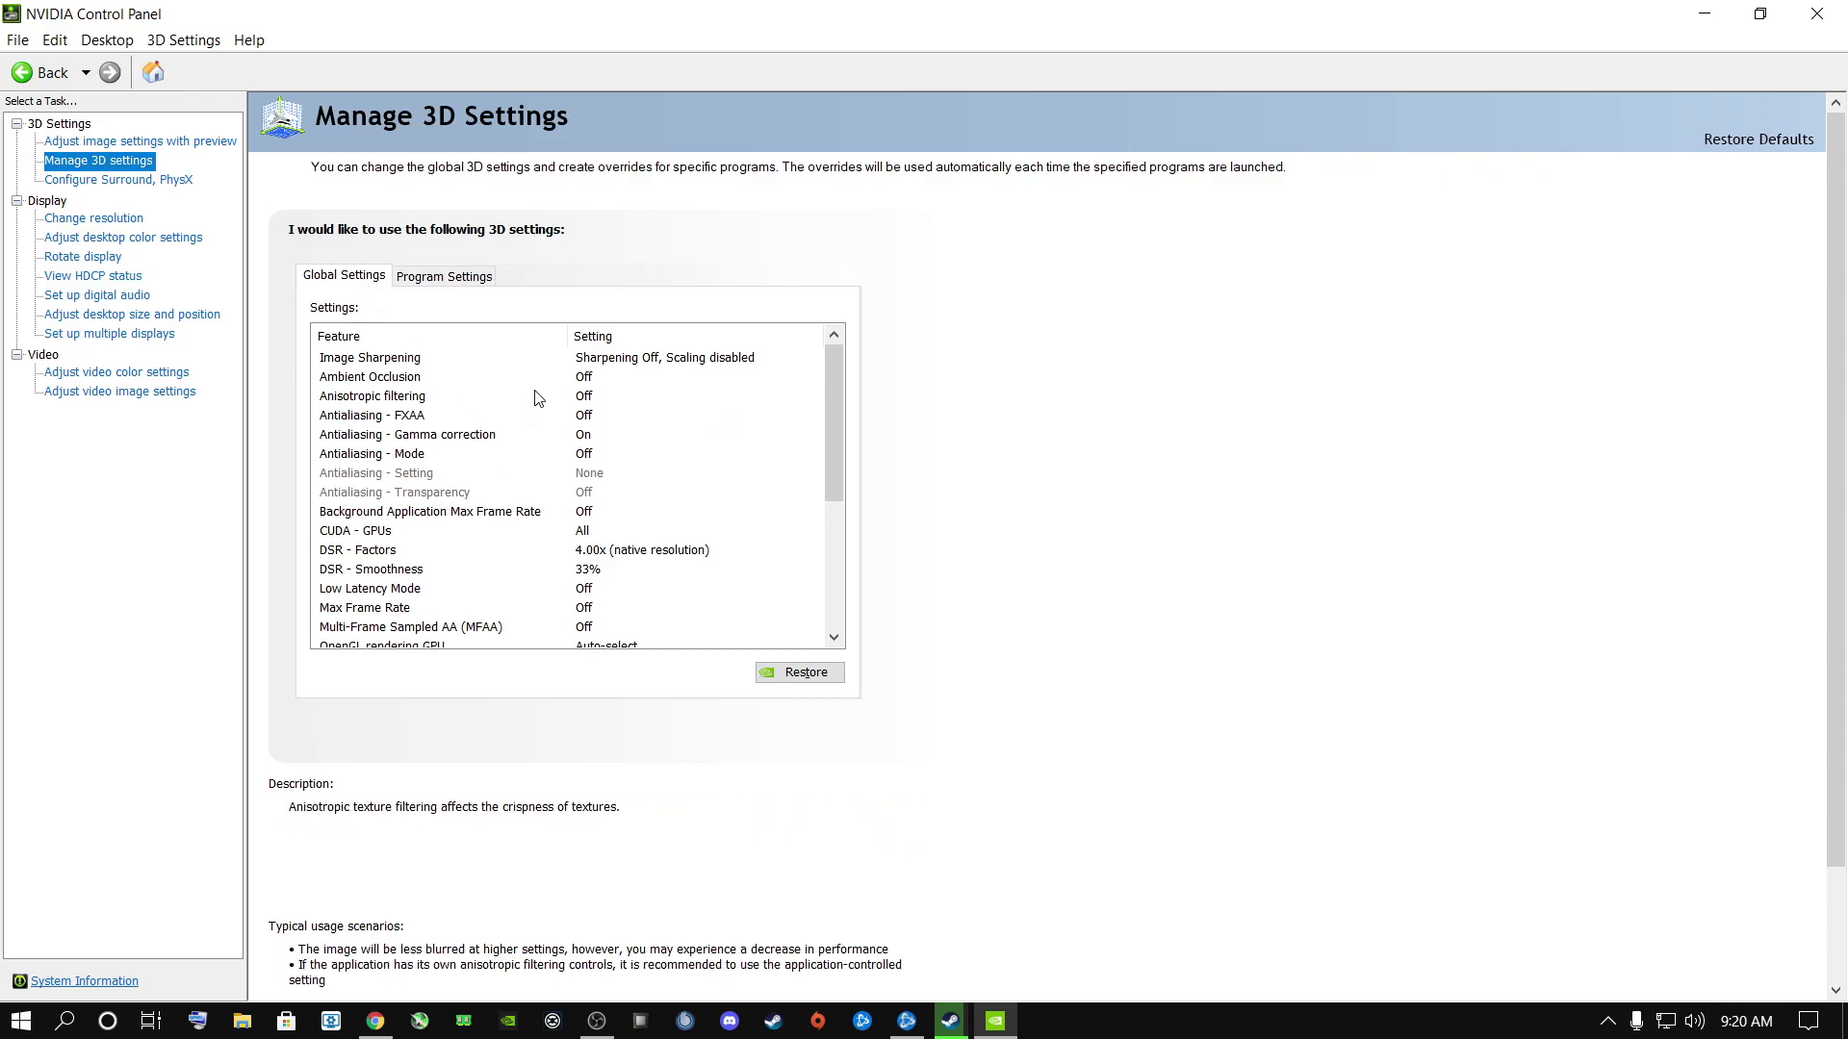
pyautogui.moveTo(836, 373)
pyautogui.mouseDown()
pyautogui.moveTo(851, 578)
pyautogui.moveTo(833, 355)
pyautogui.mouseUp()
pyautogui.scroll(-4, 572, 423)
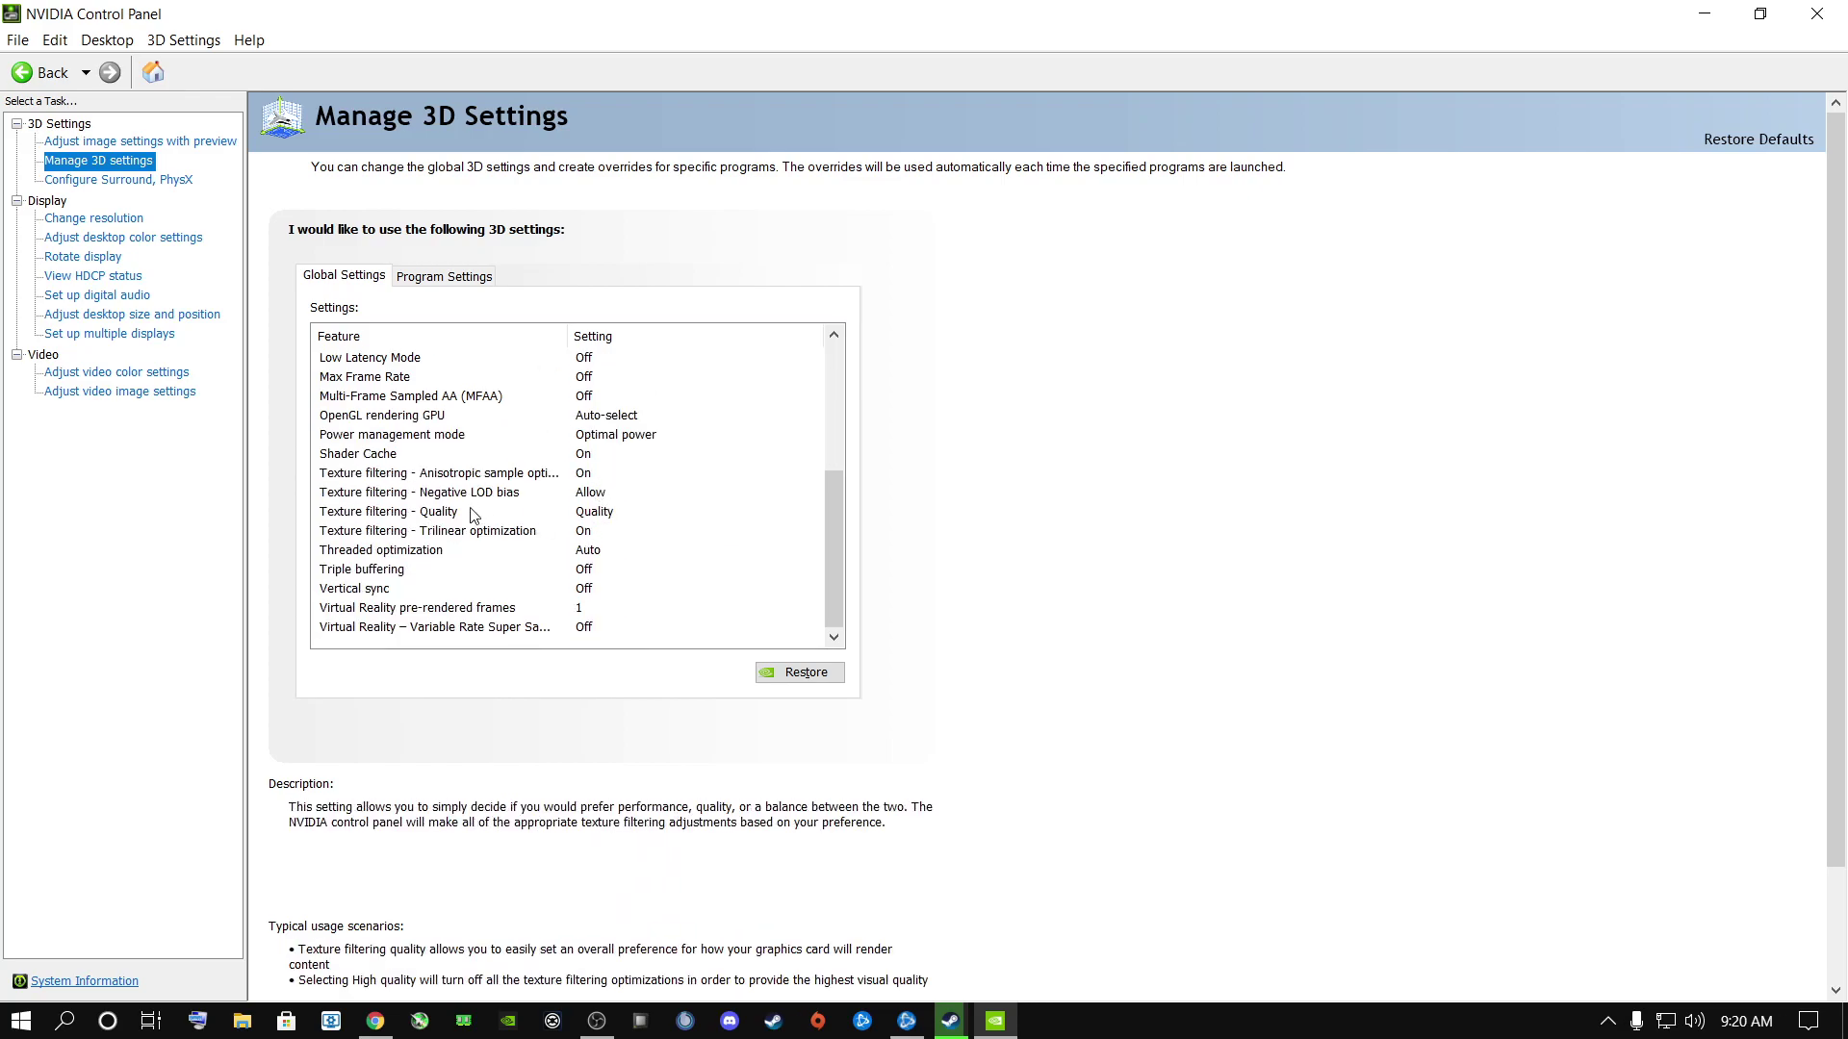
pyautogui.scroll(4, 565, 520)
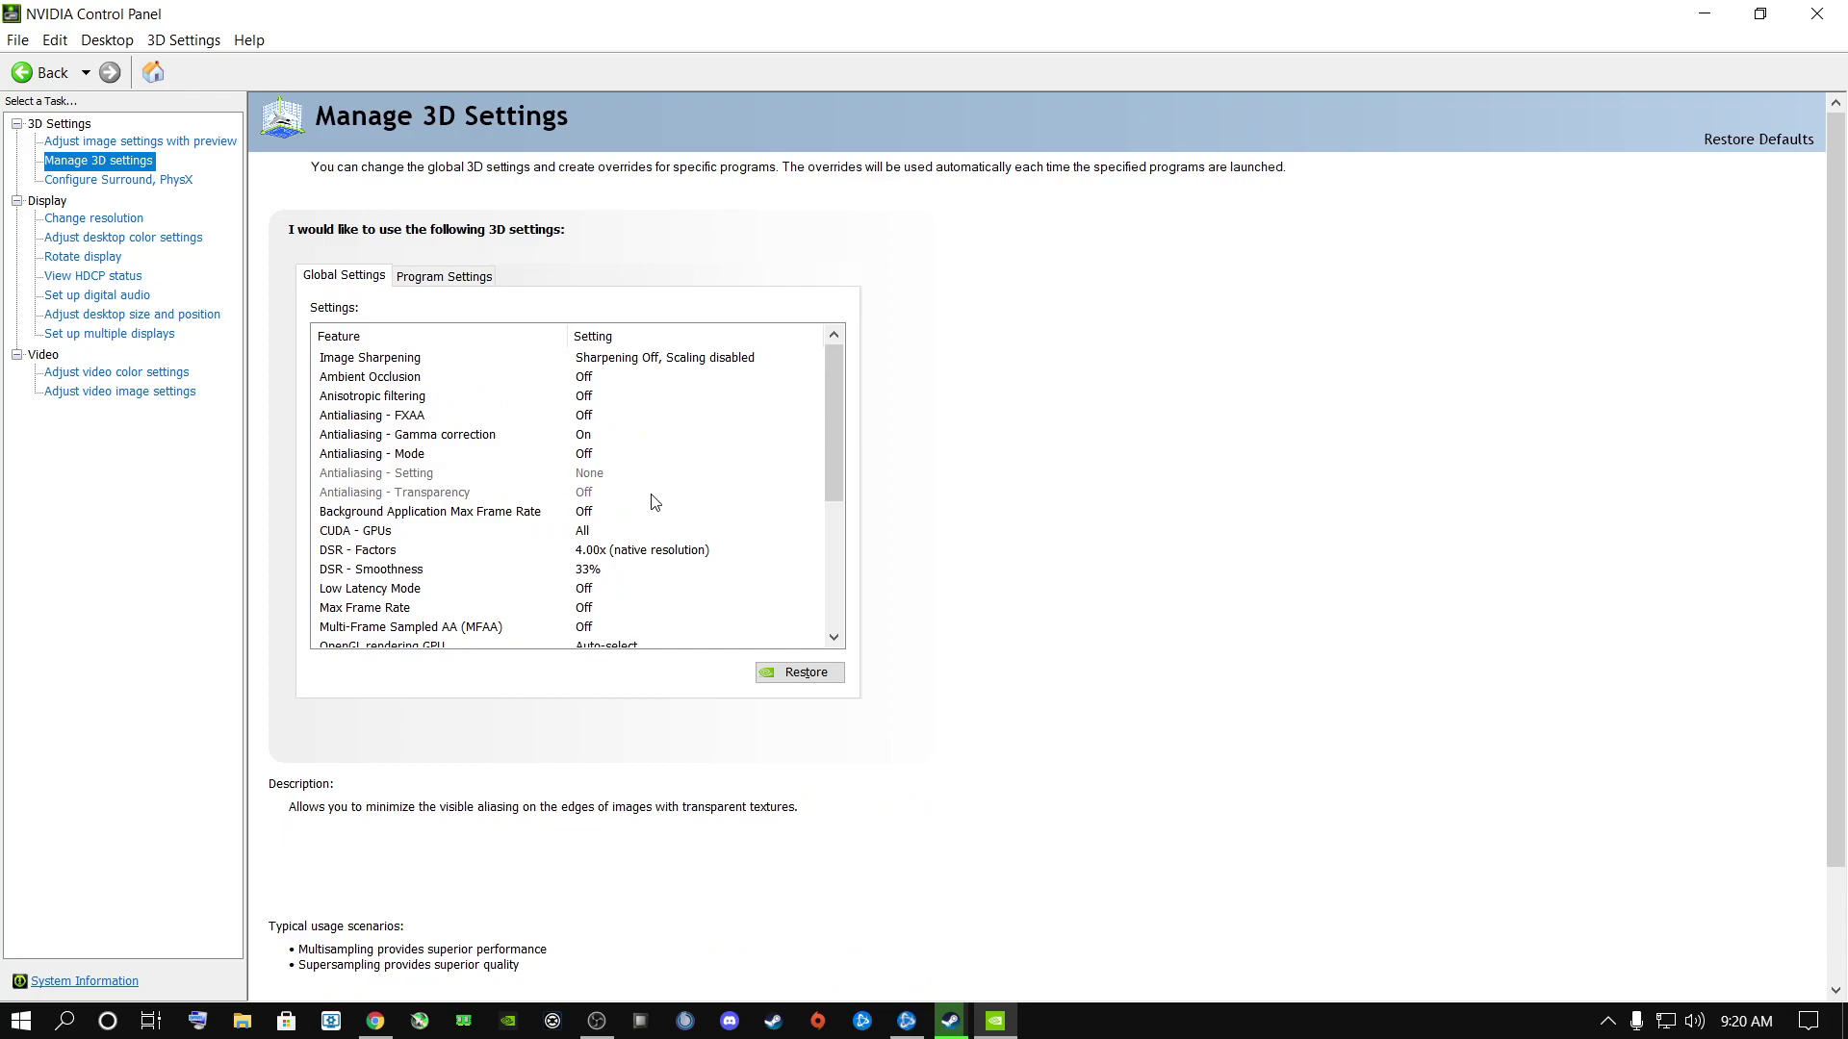
# Add Call of Duty: Modern Warfare from the recently used programs as the program to customize in the per-program 3D settings.
pyautogui.click(441, 278)
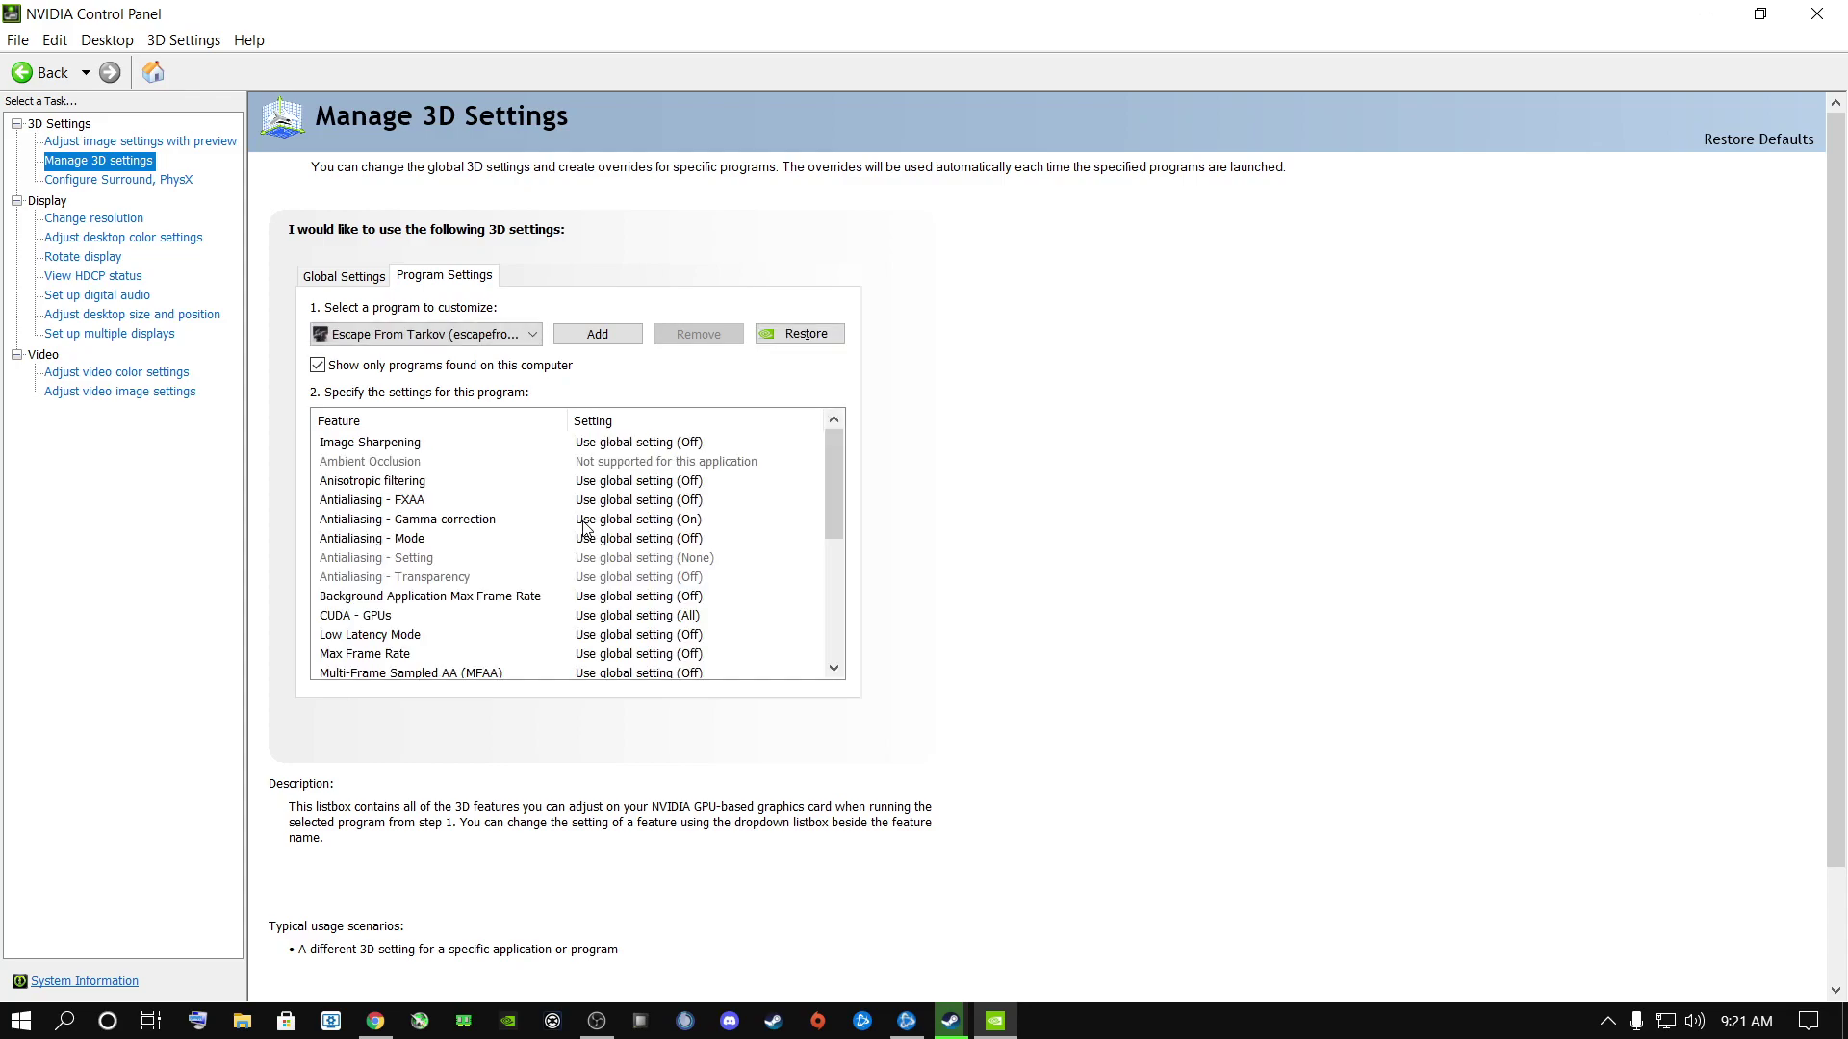
pyautogui.click(528, 336)
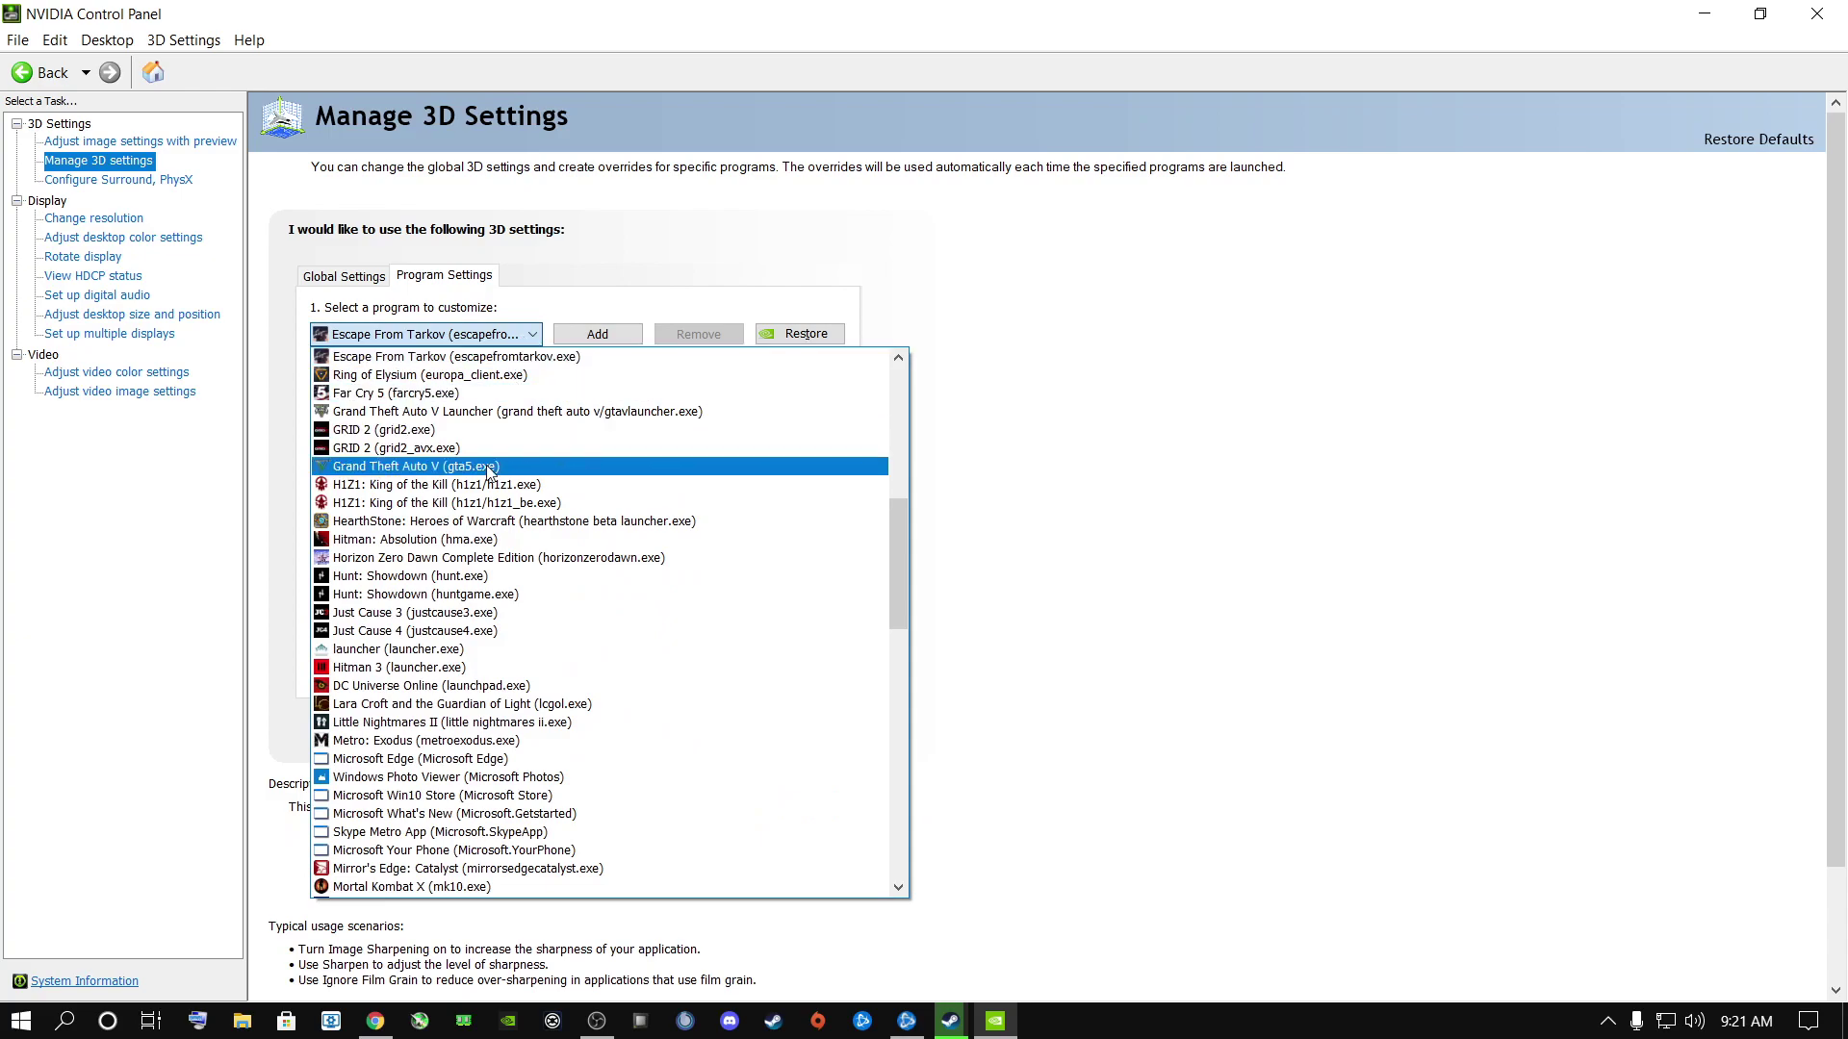
pyautogui.scroll(-6, 510, 808)
pyautogui.scroll(-10, 515, 713)
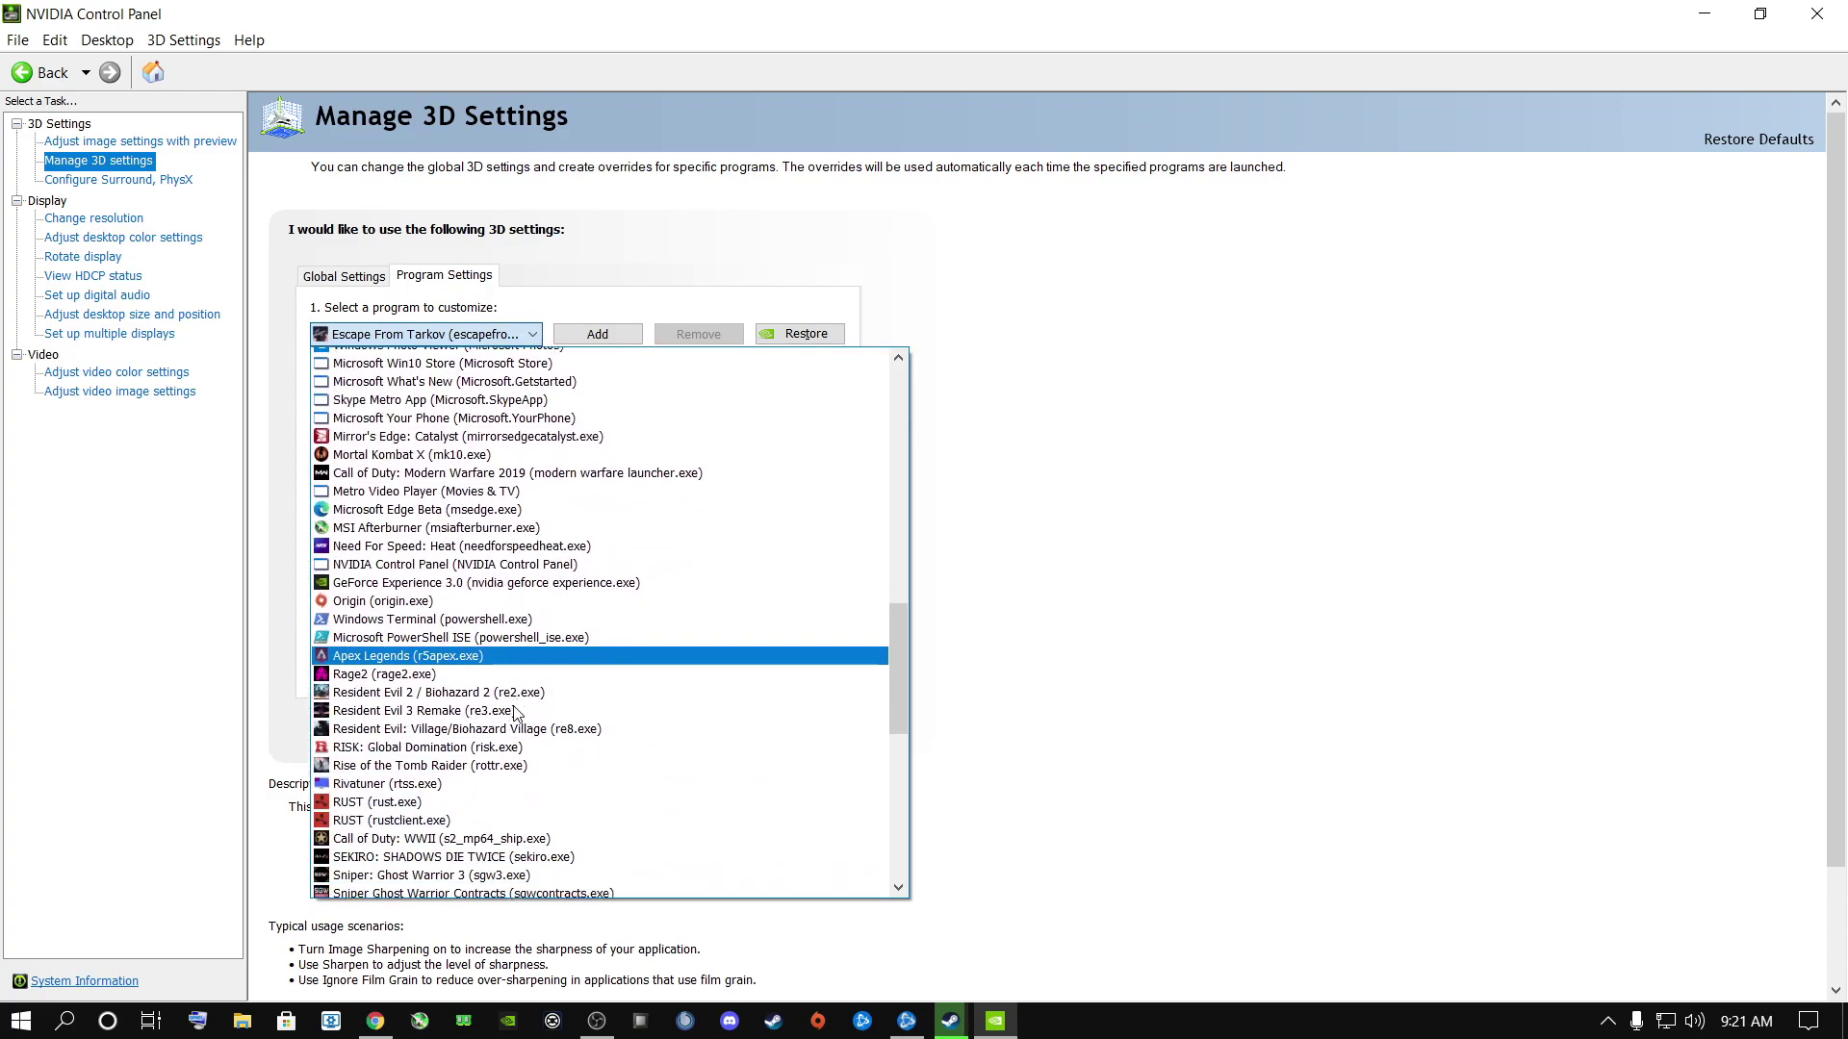
pyautogui.click(1184, 577)
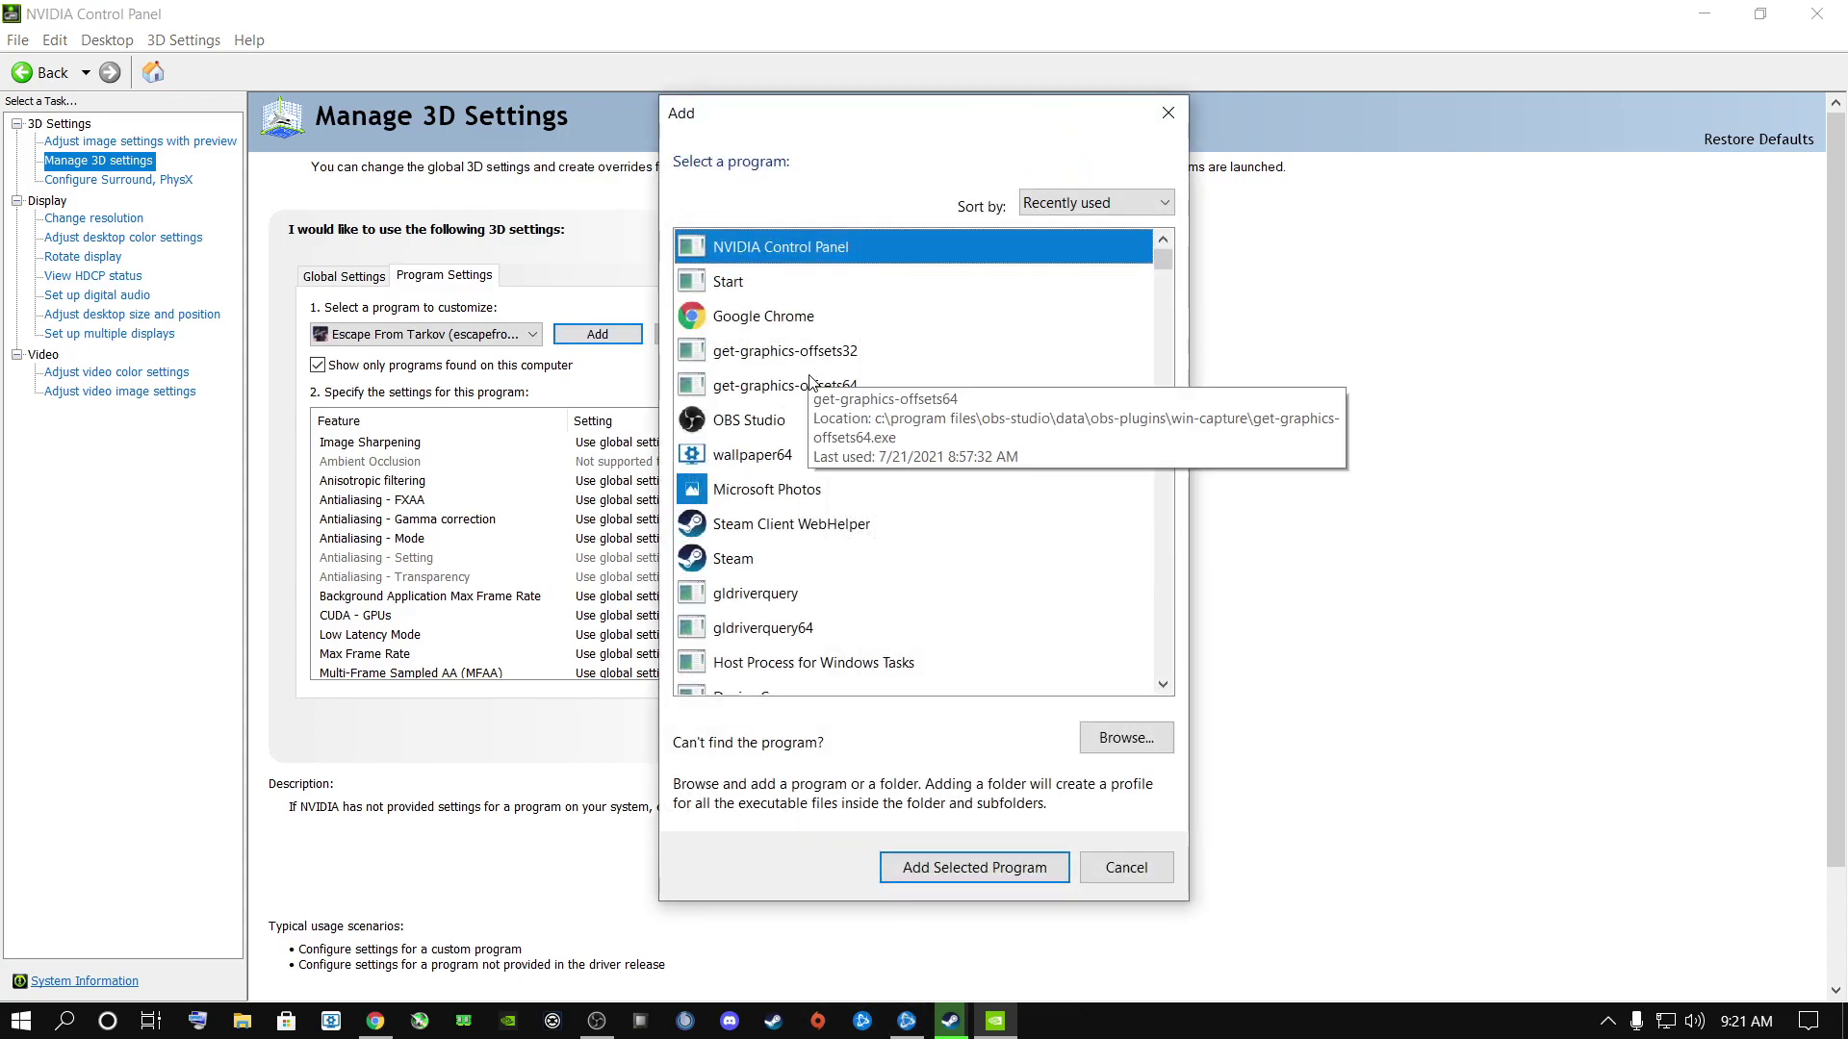
pyautogui.scroll(-4, 810, 382)
pyautogui.click(804, 423)
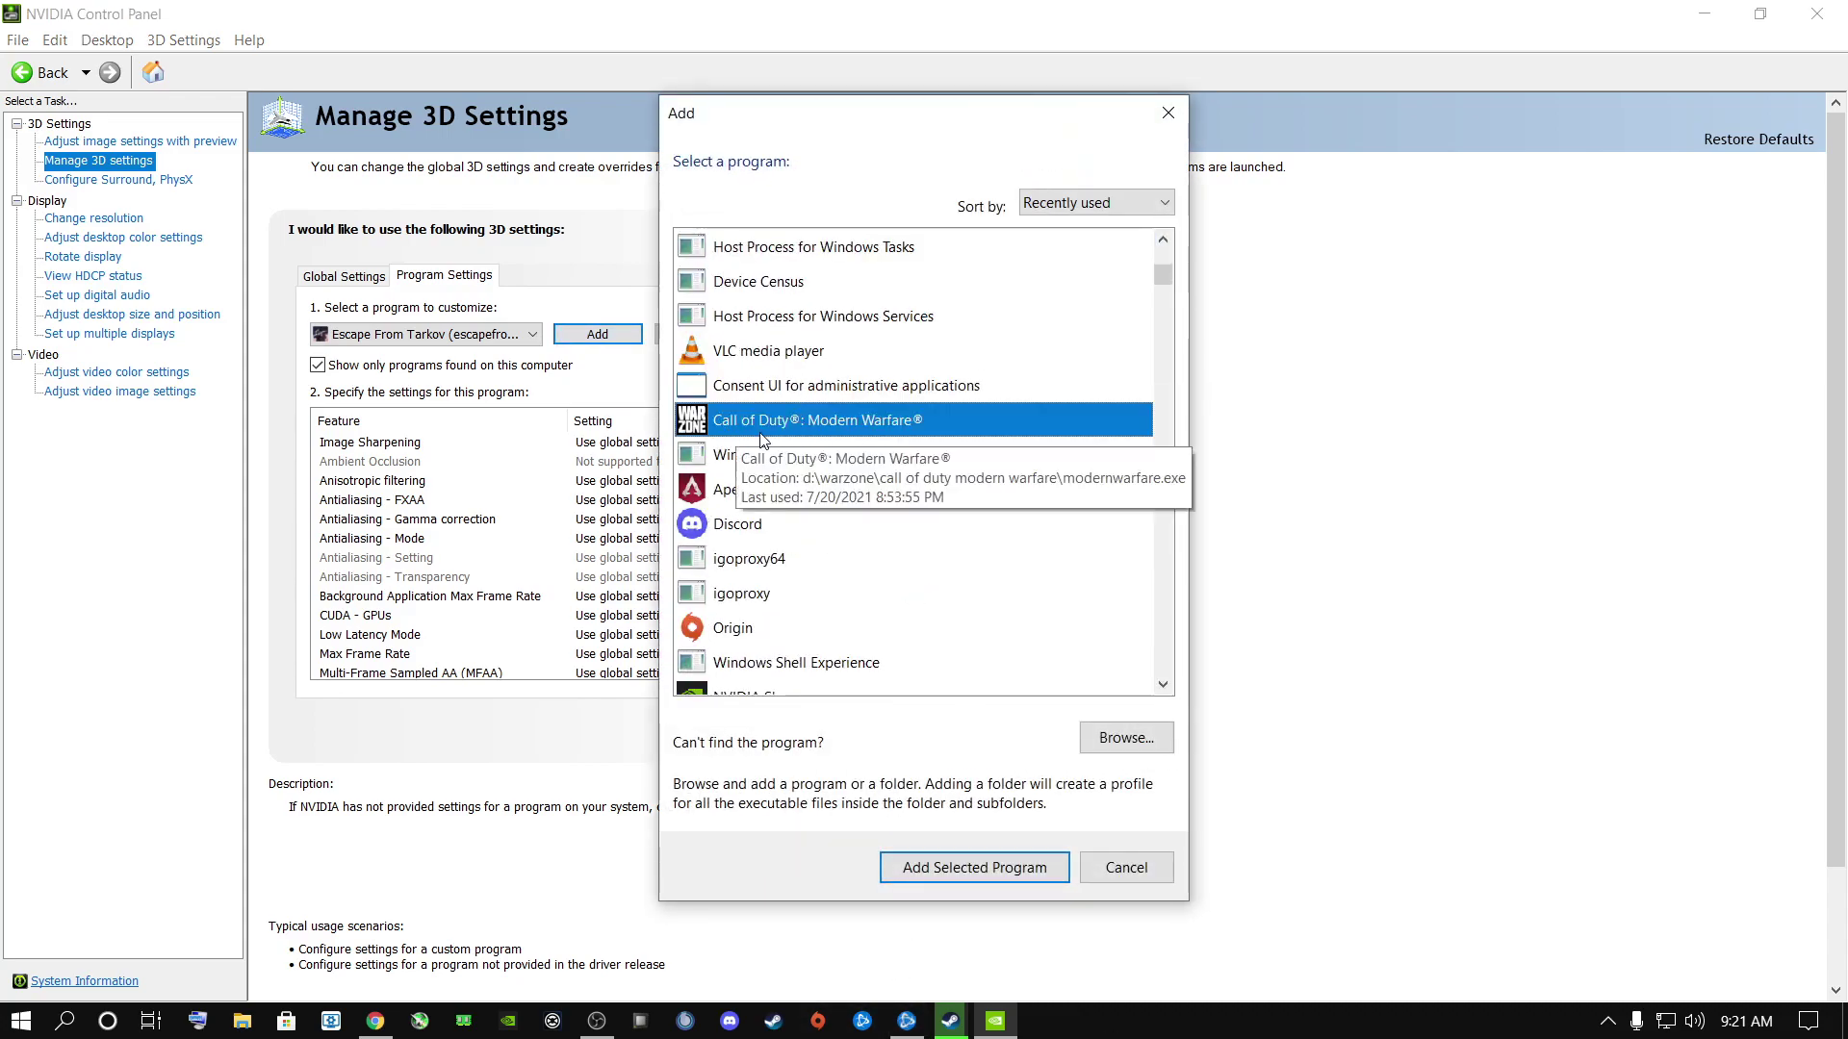
pyautogui.click(942, 866)
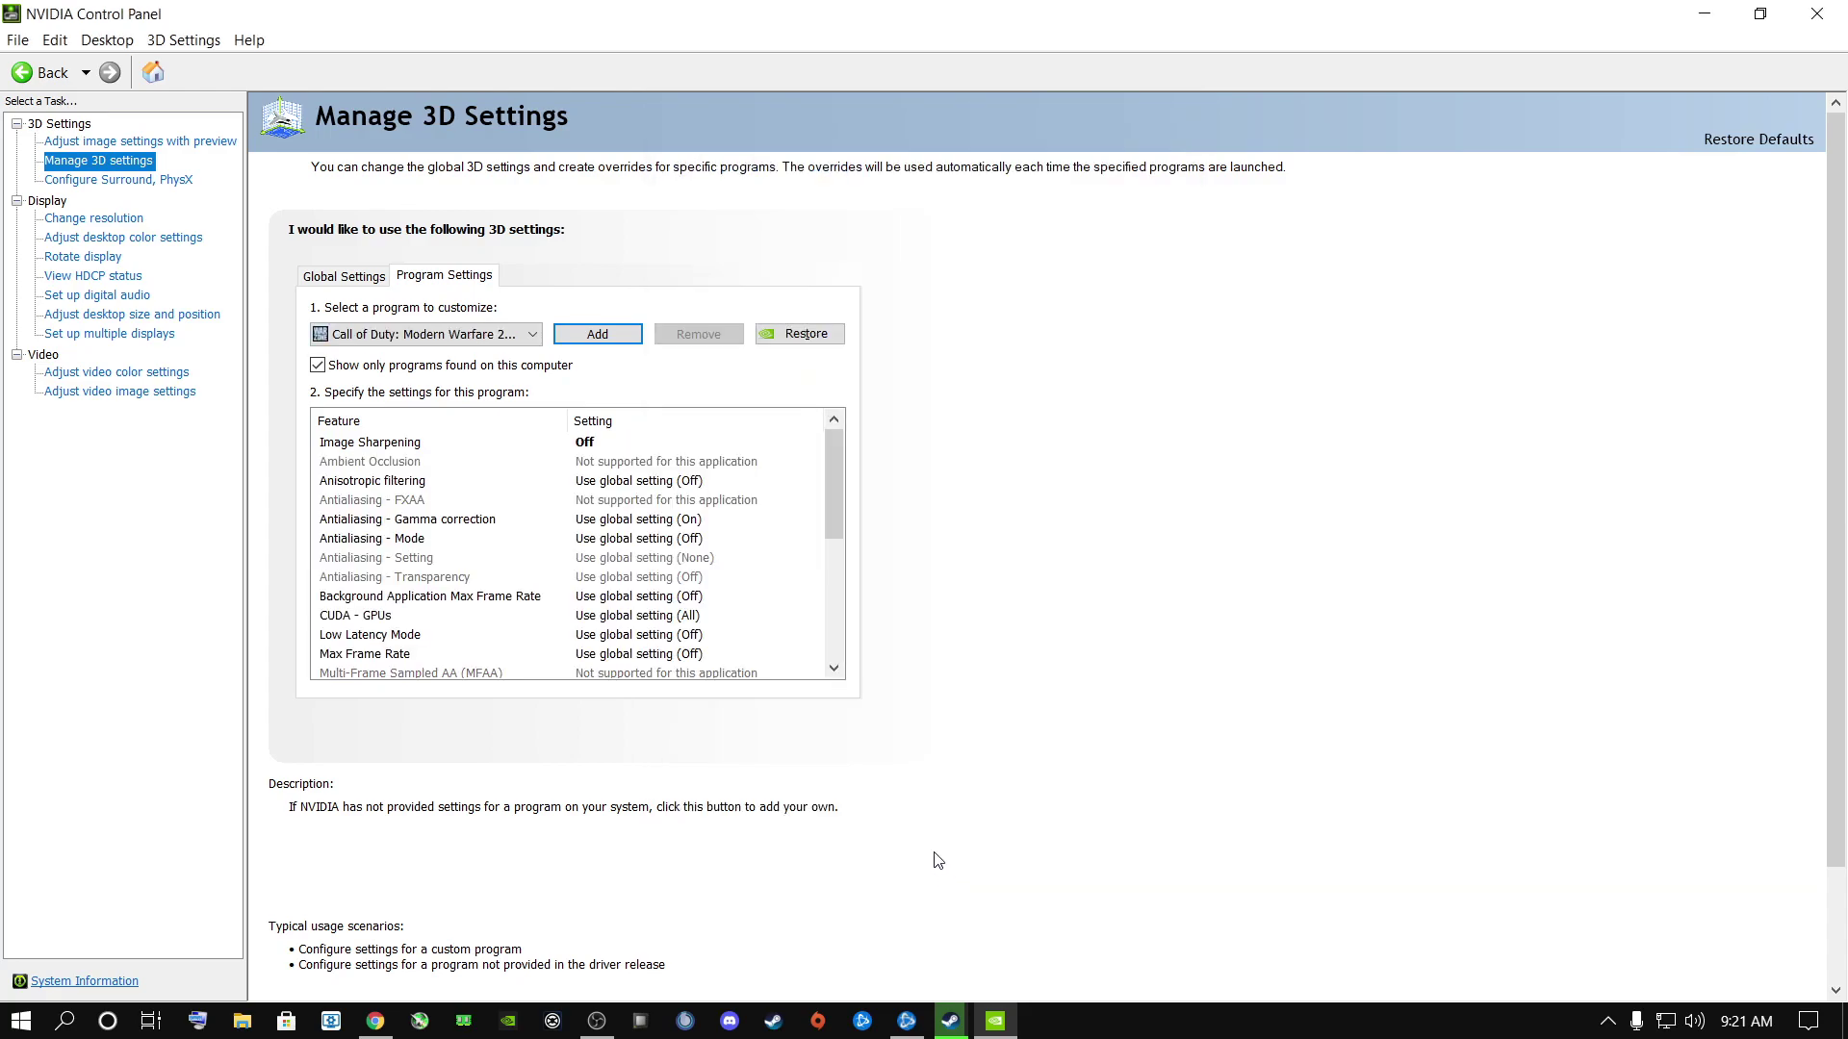
pyautogui.click(589, 338)
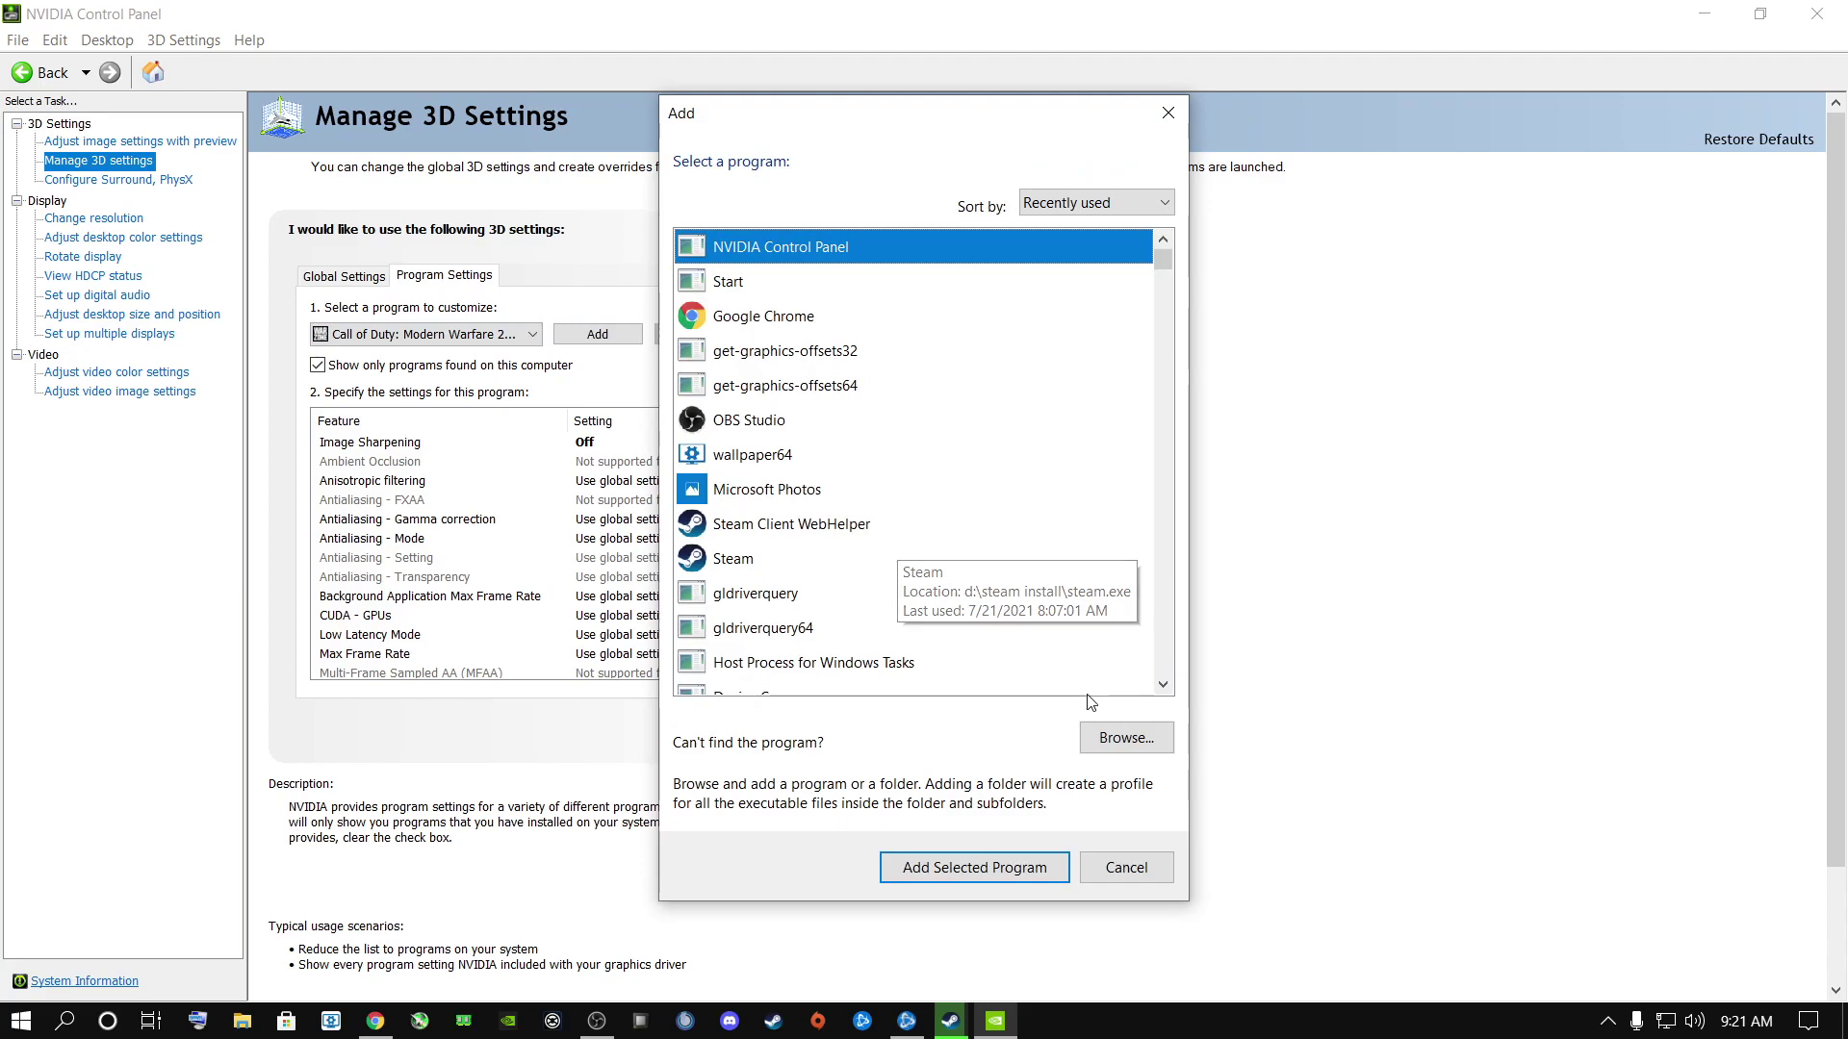
pyautogui.click(1124, 737)
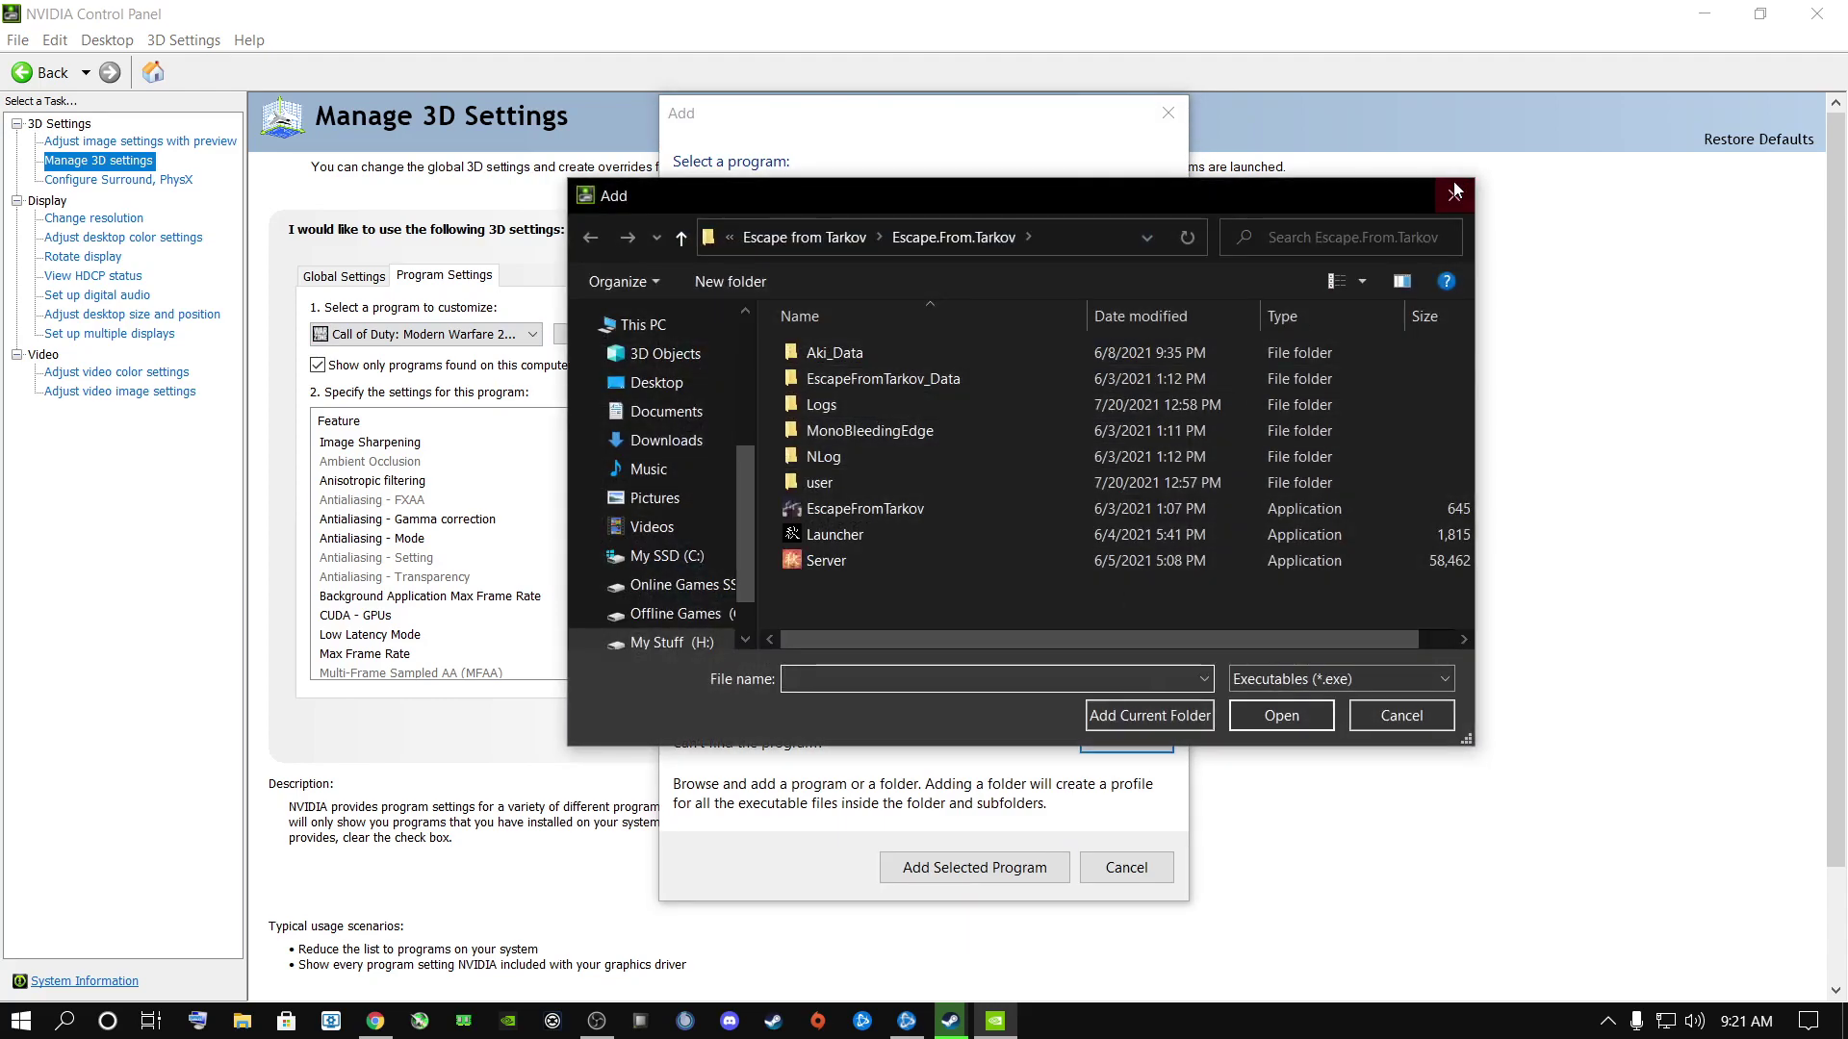
pyautogui.click(1454, 192)
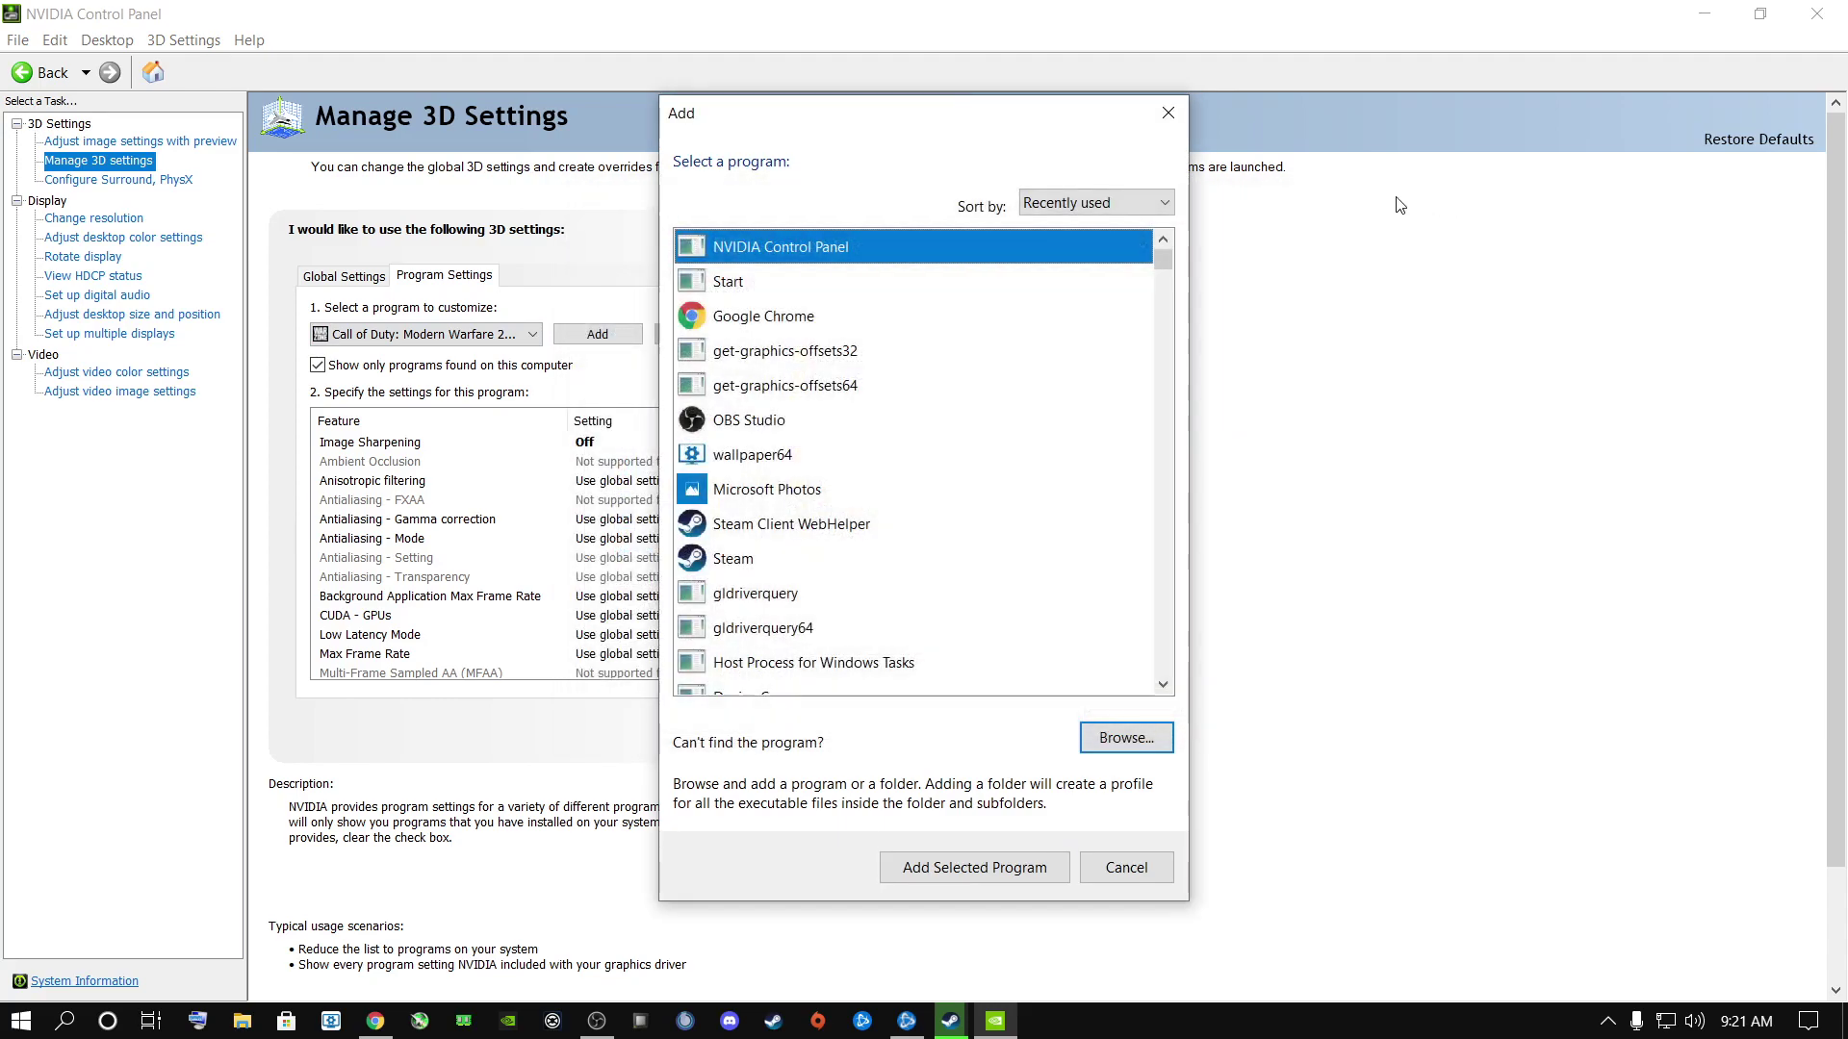
pyautogui.click(1166, 112)
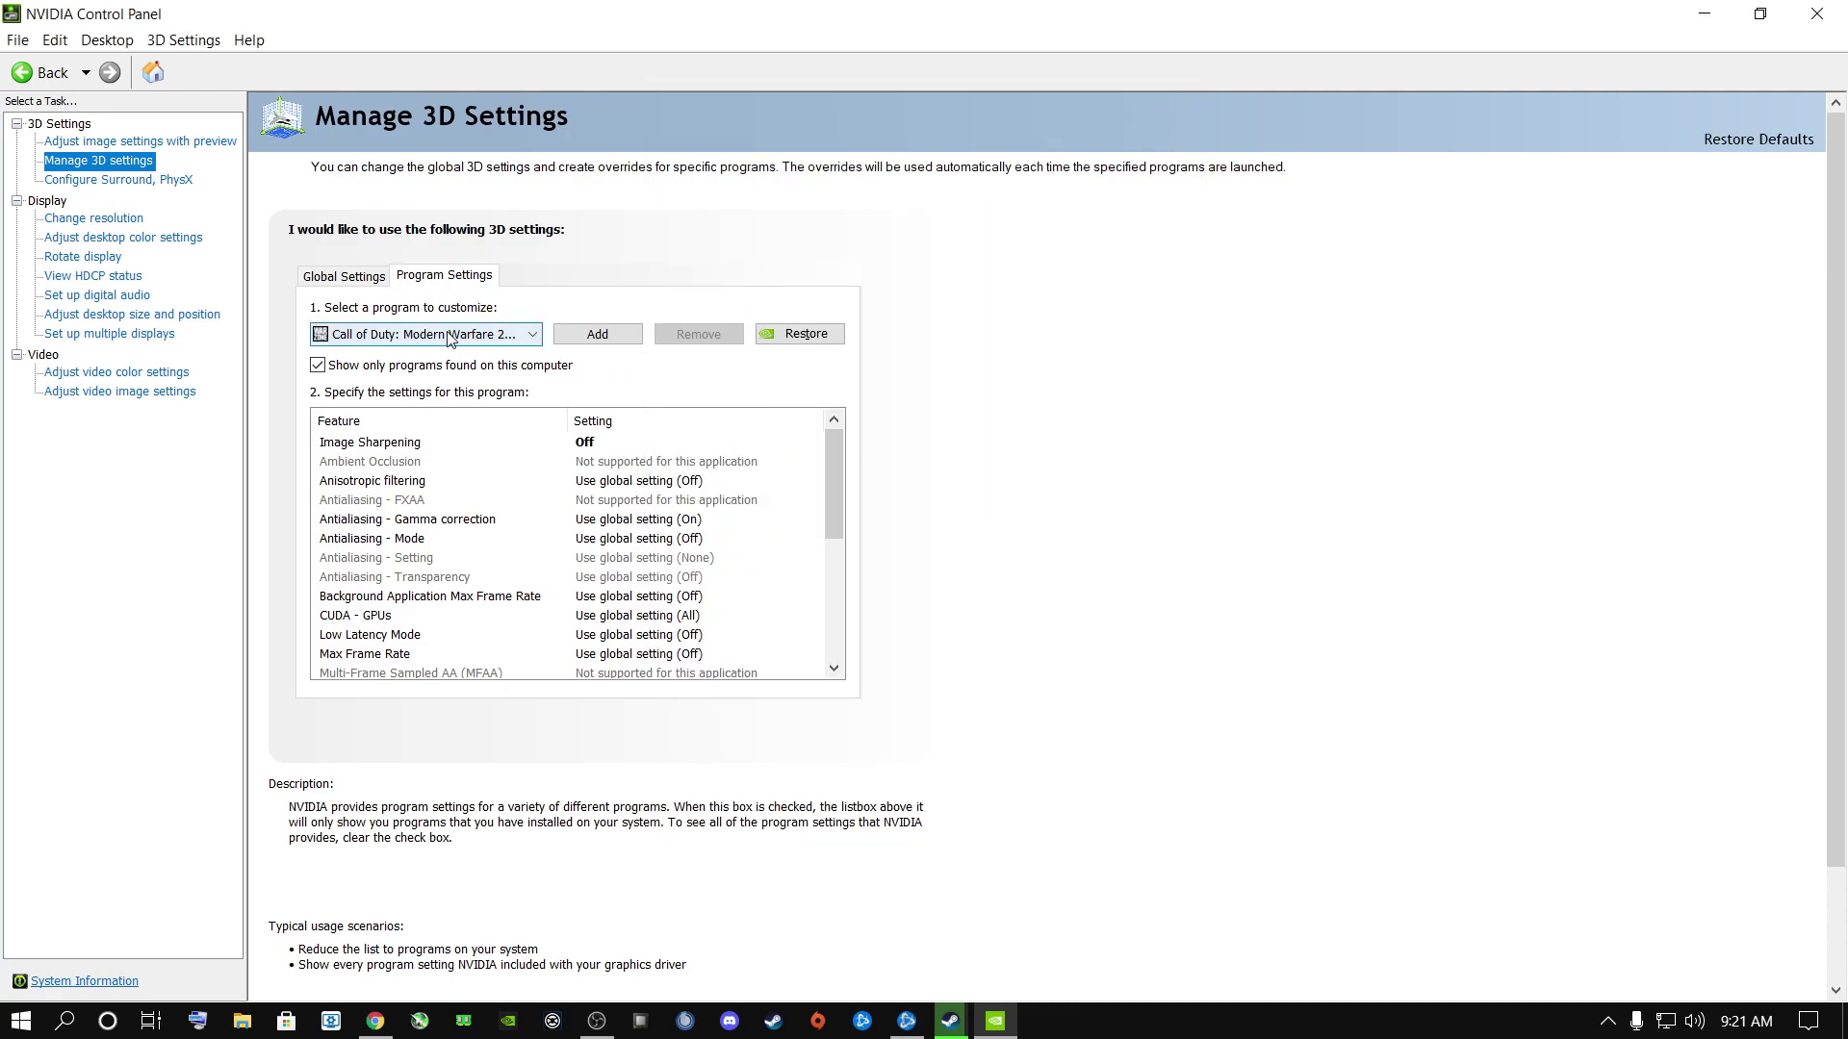
# Set Image Sharpening and Anisotropic filtering to Off for Call of Duty: Modern Warfare.
pyautogui.click(400, 448)
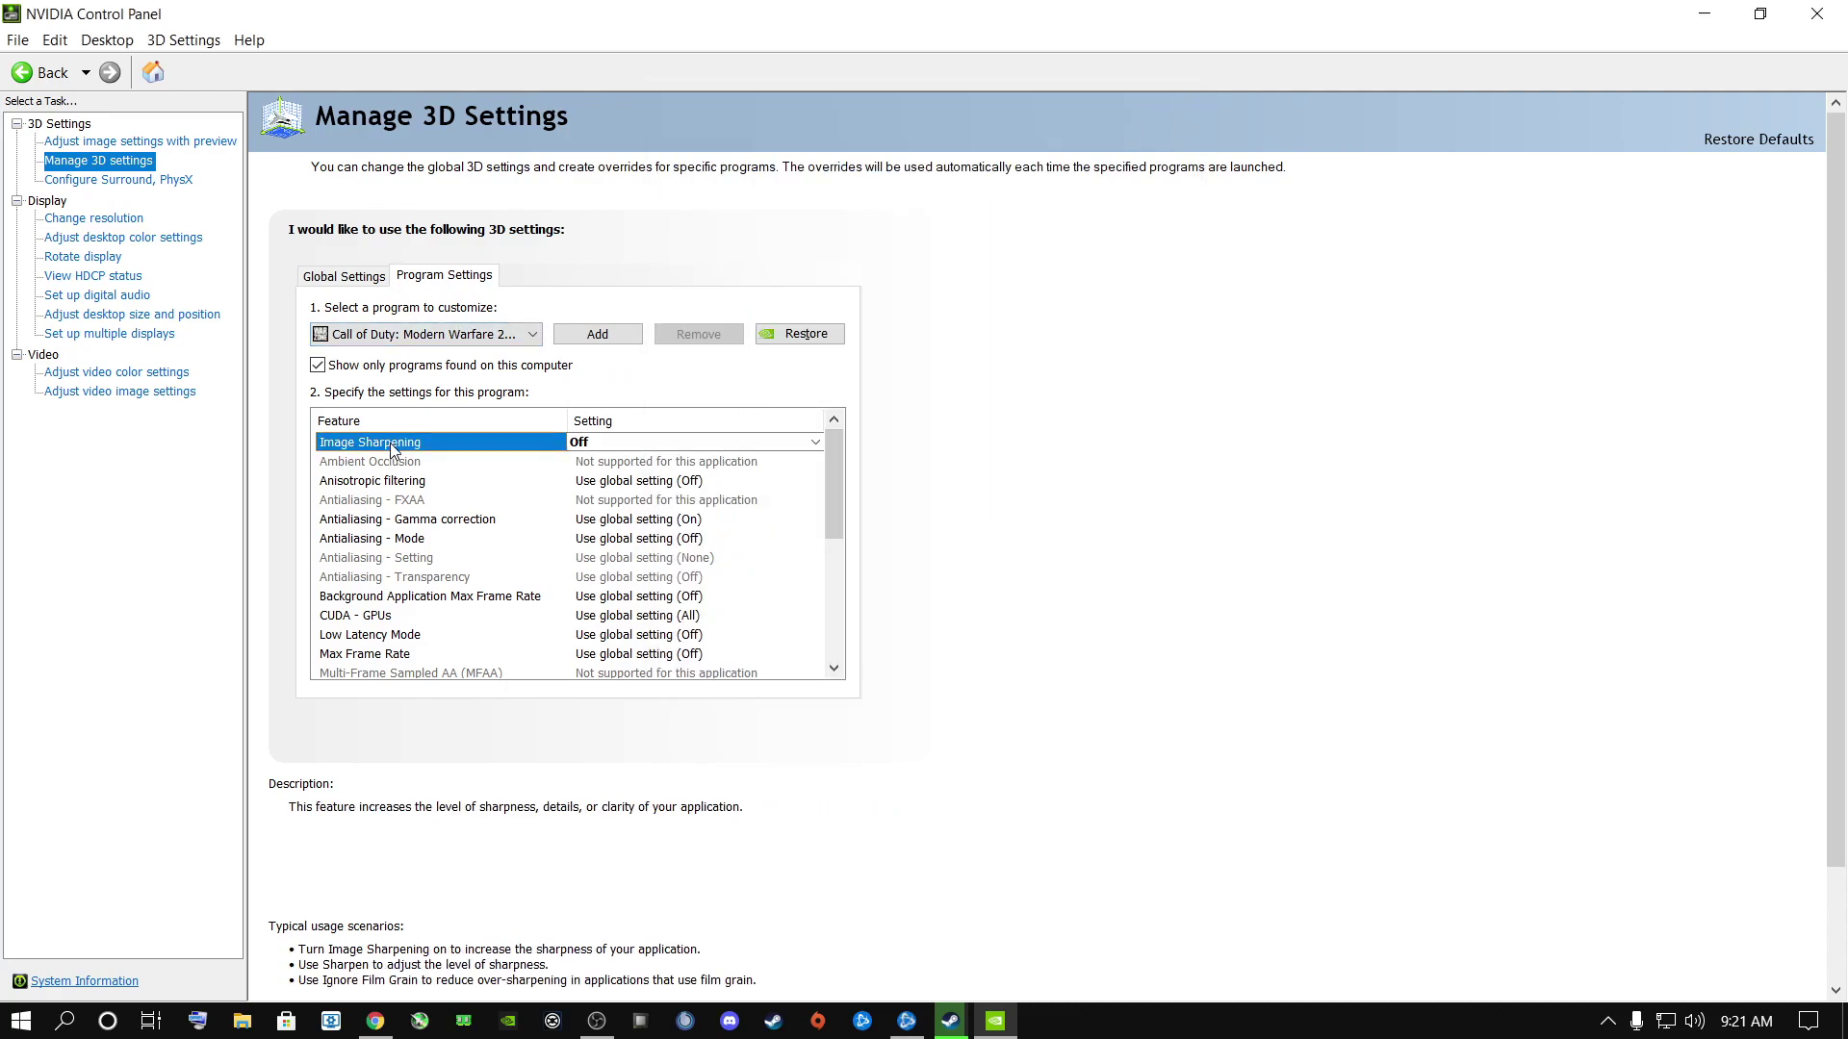
pyautogui.click(591, 448)
pyautogui.click(608, 524)
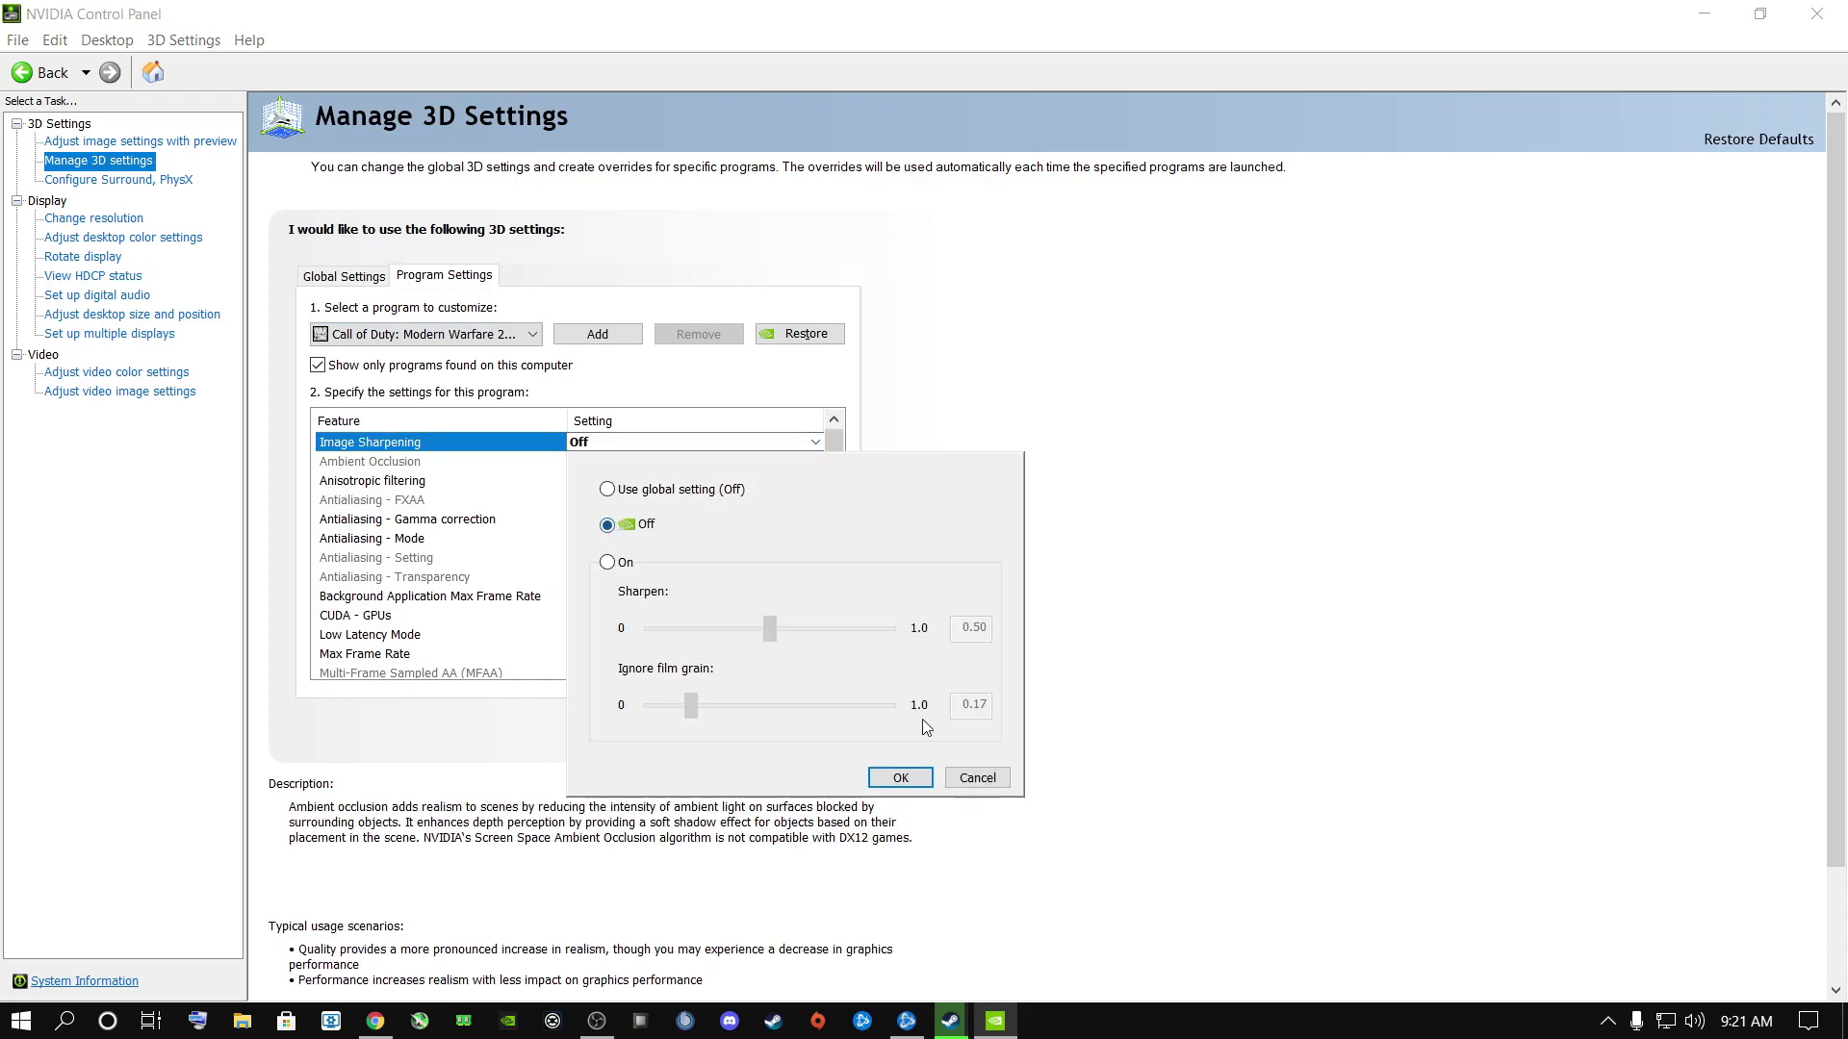
pyautogui.click(899, 778)
pyautogui.click(611, 483)
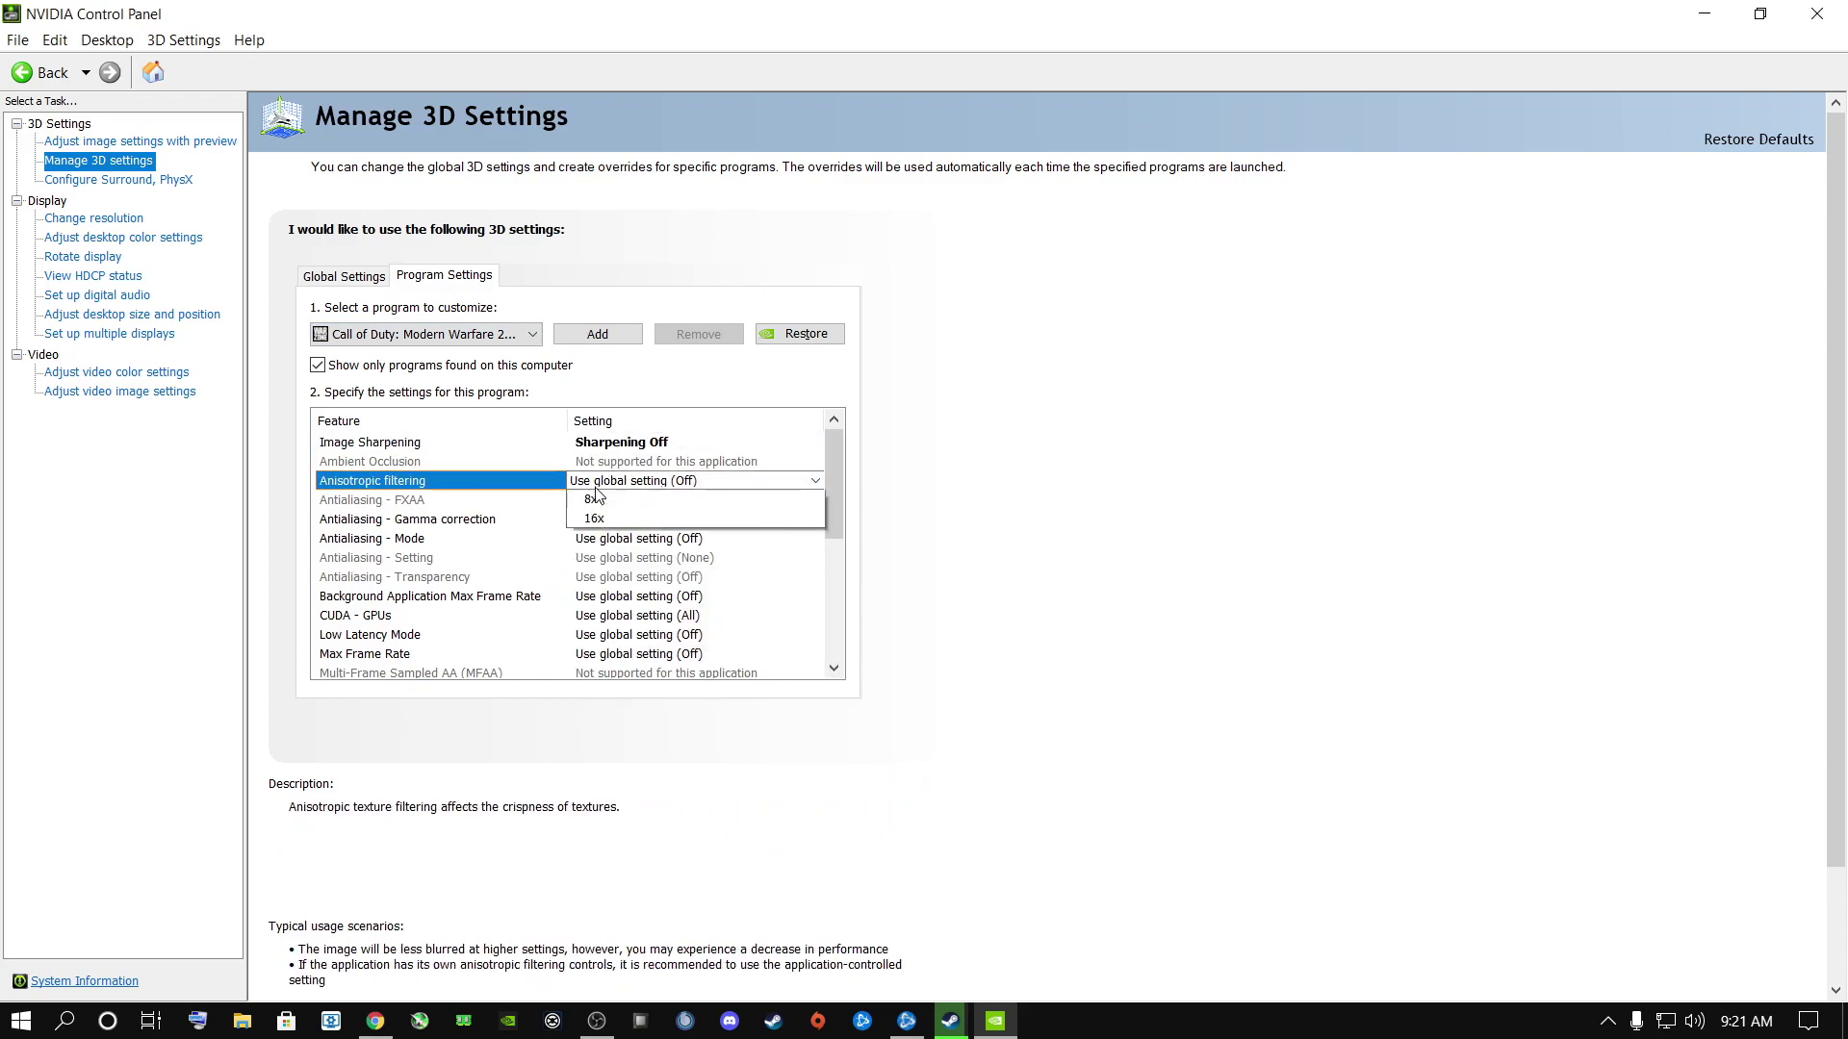
pyautogui.click(611, 483)
pyautogui.click(594, 541)
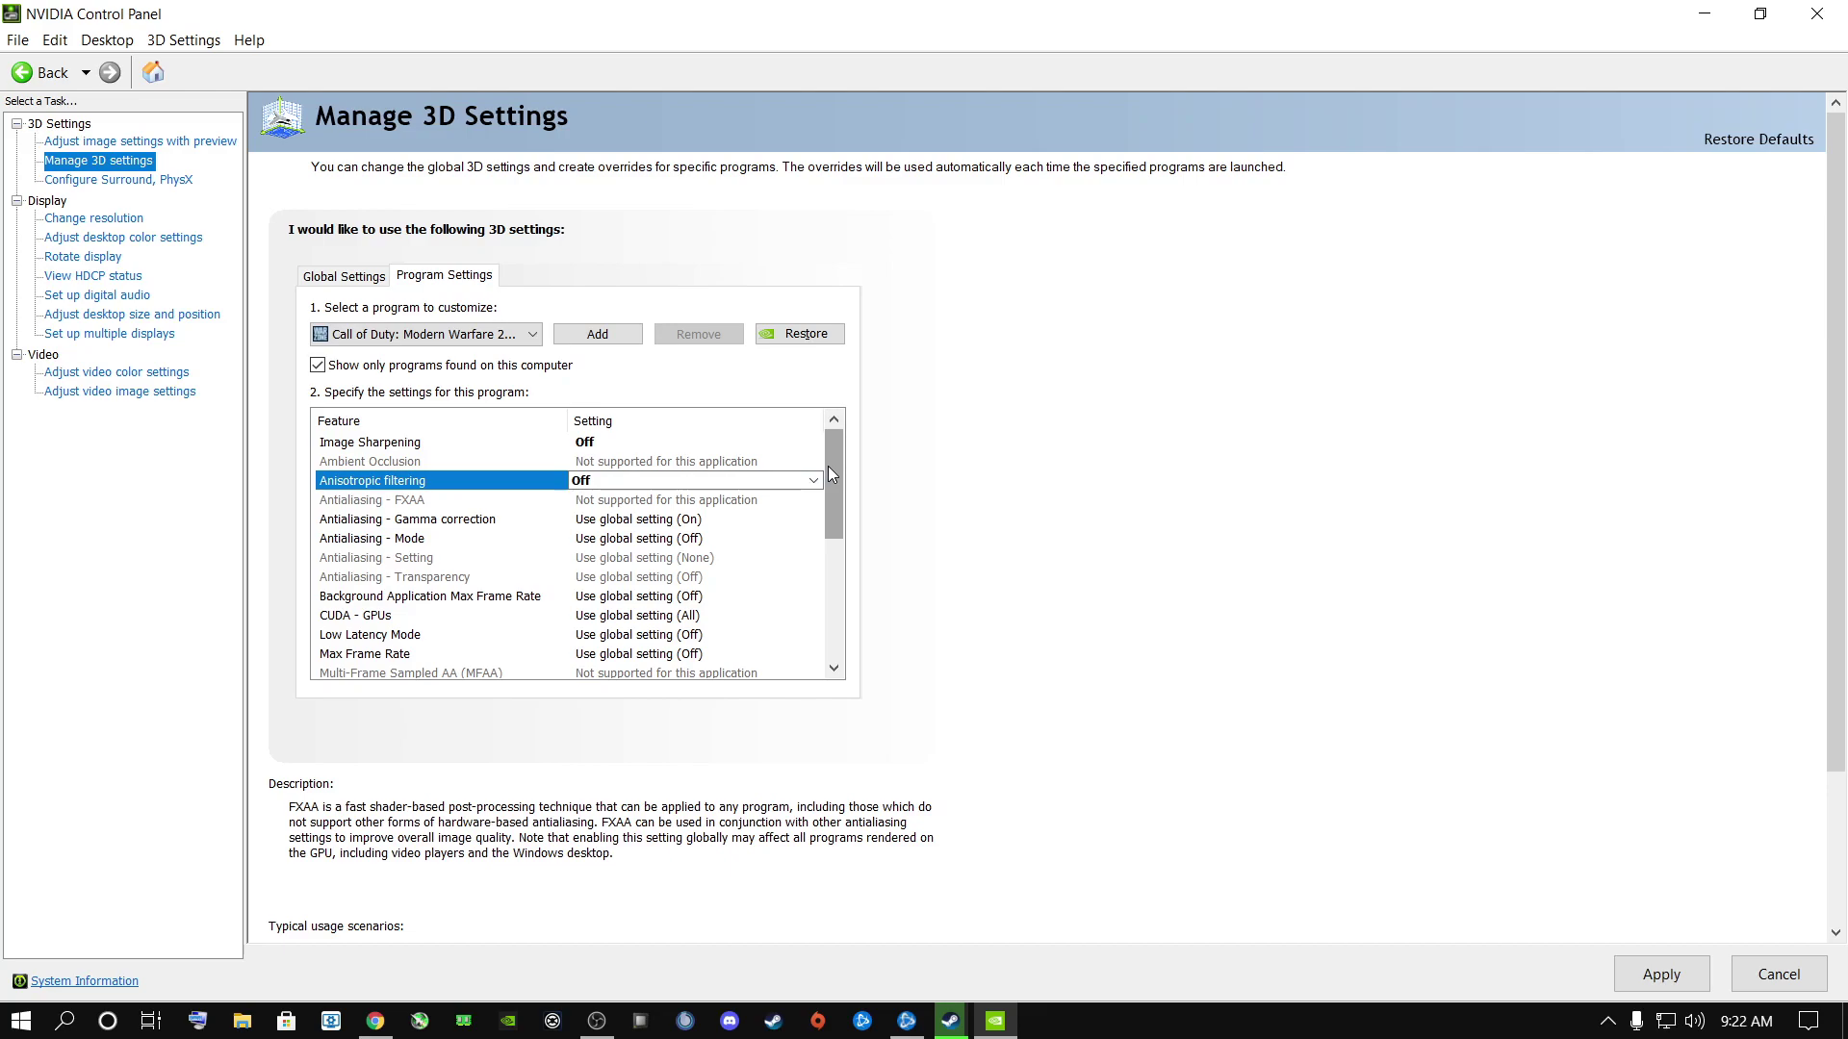
# Set Antialiasing - Gamma correction and Antialiasing - Mode to Off for the selected game.
pyautogui.scroll(-1, 836, 472)
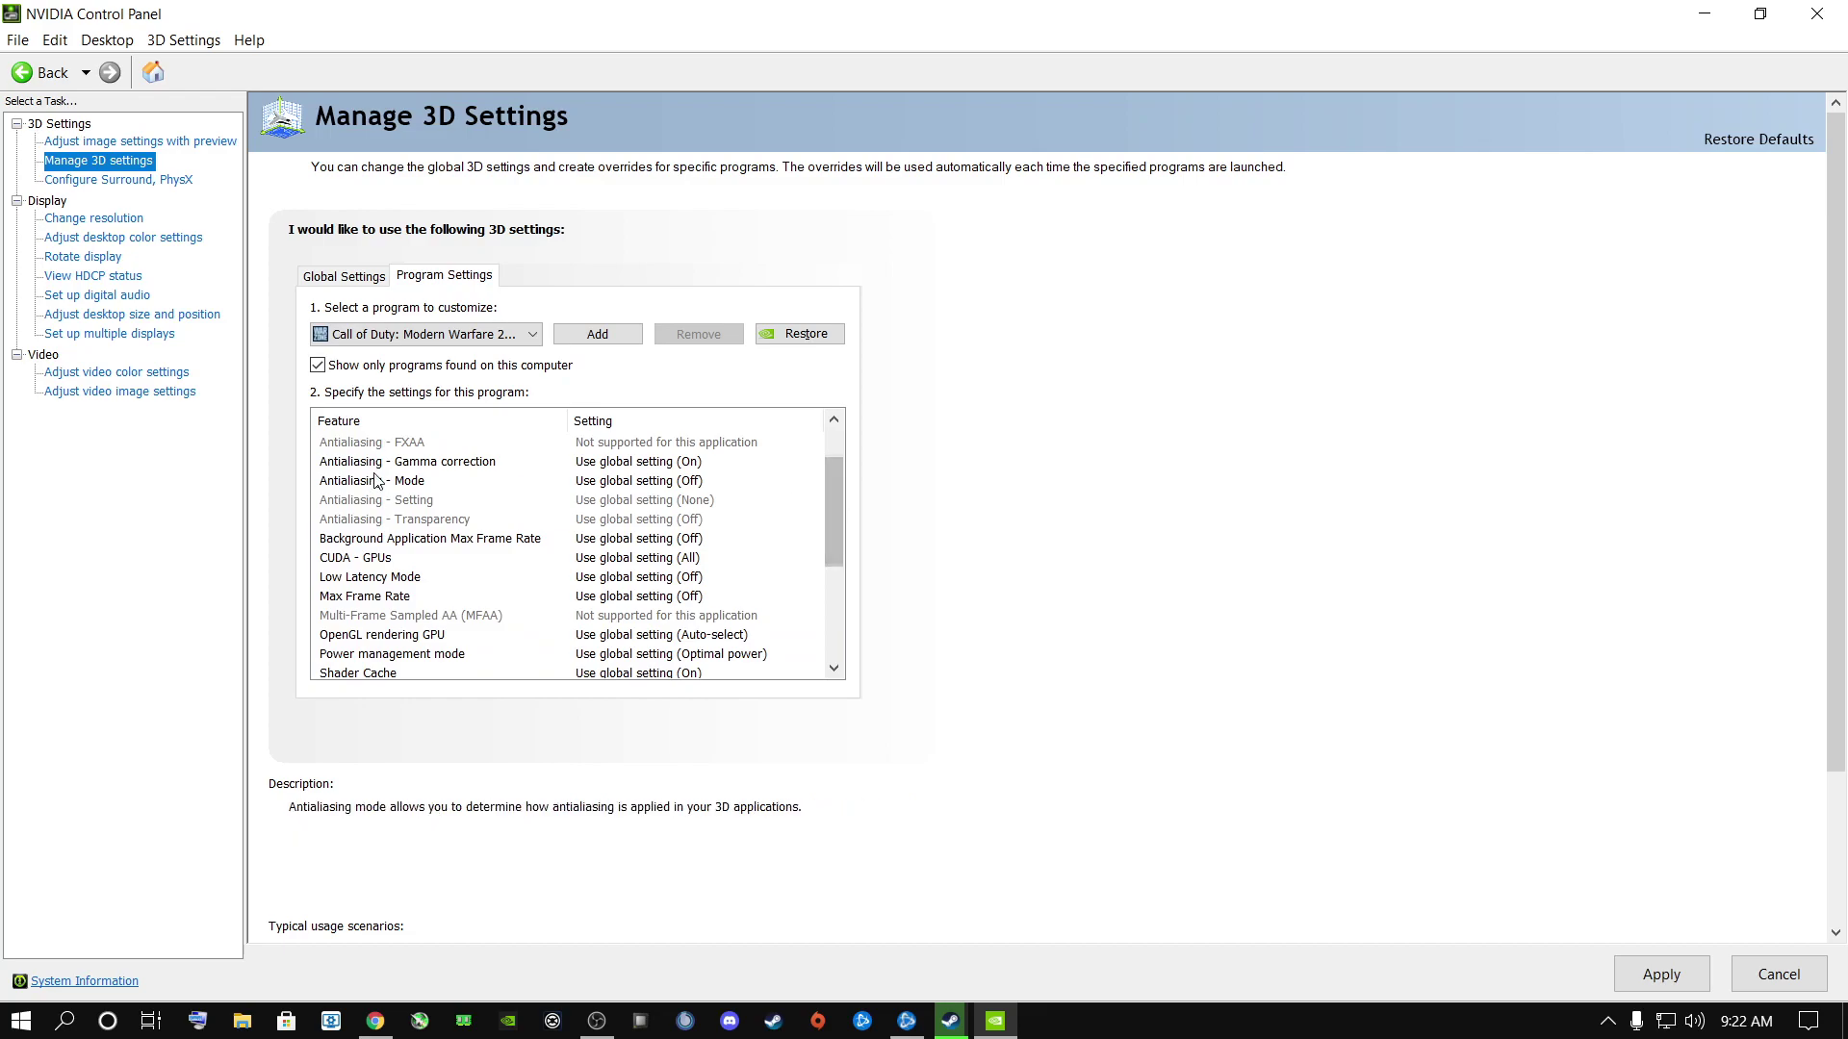
pyautogui.click(603, 464)
pyautogui.click(594, 501)
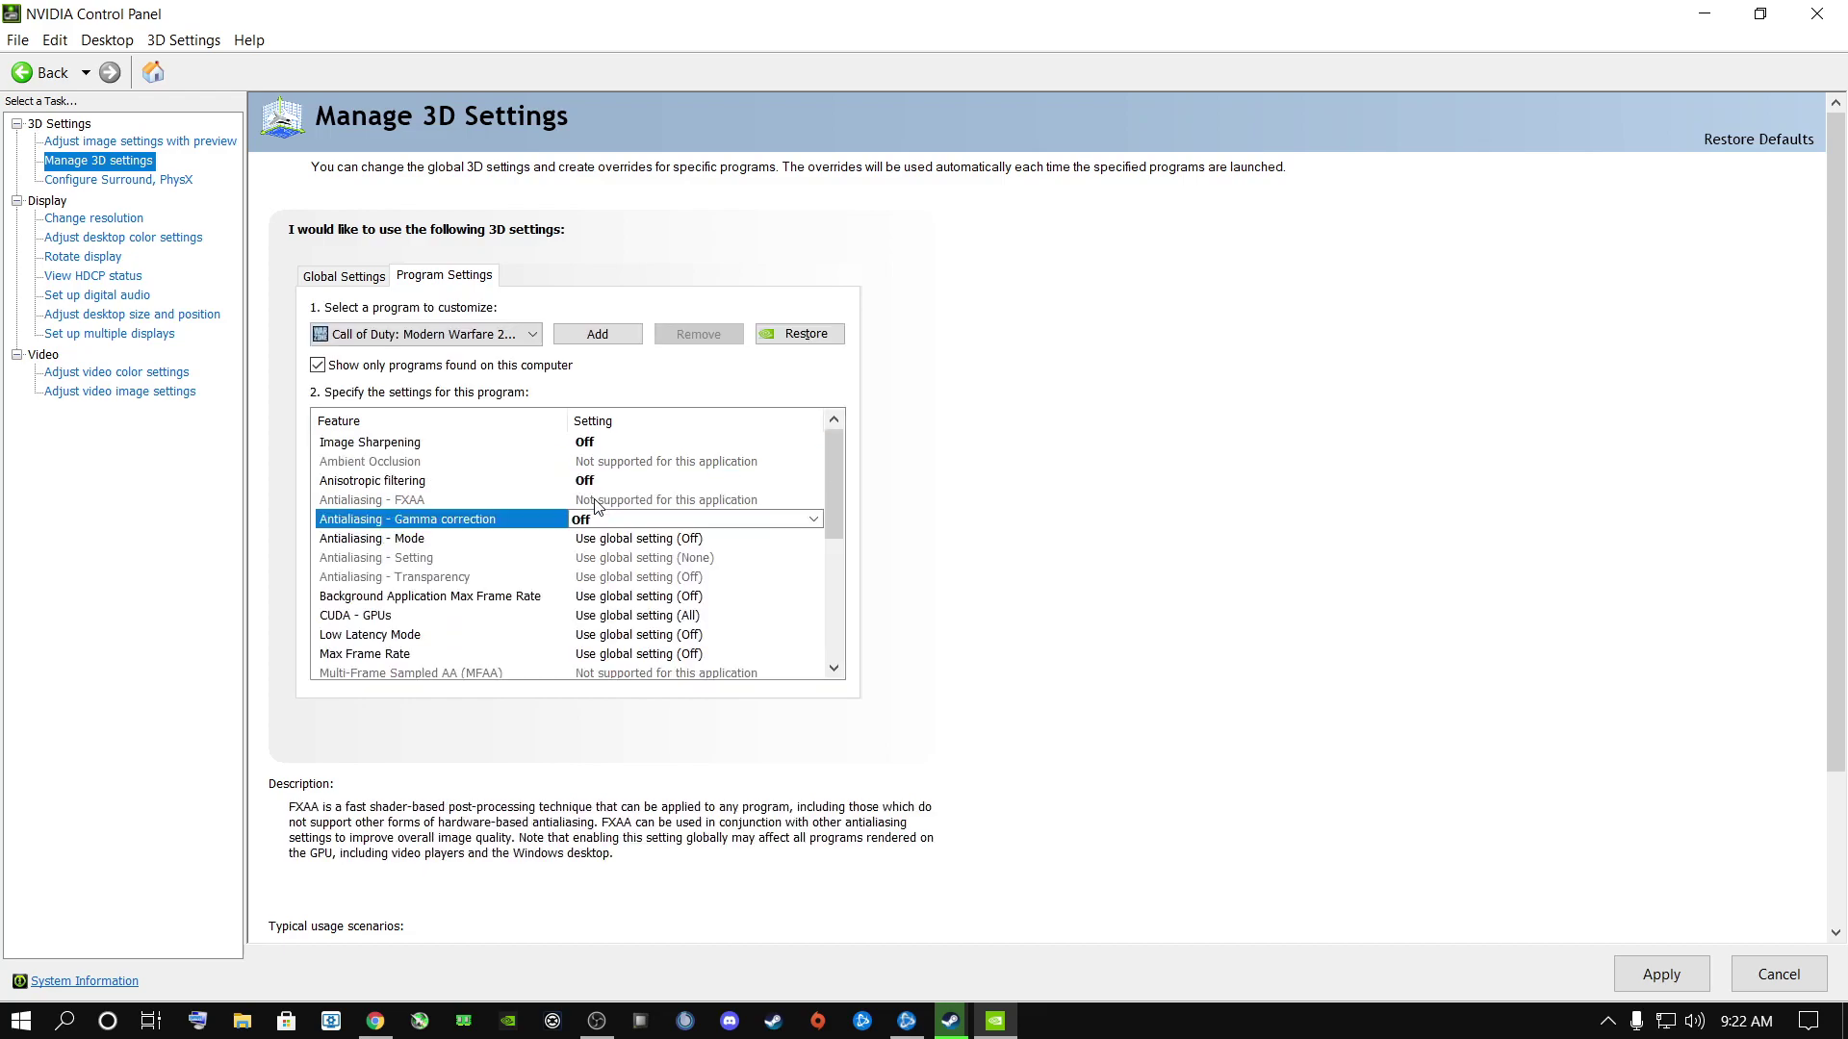
pyautogui.click(597, 538)
pyautogui.click(596, 538)
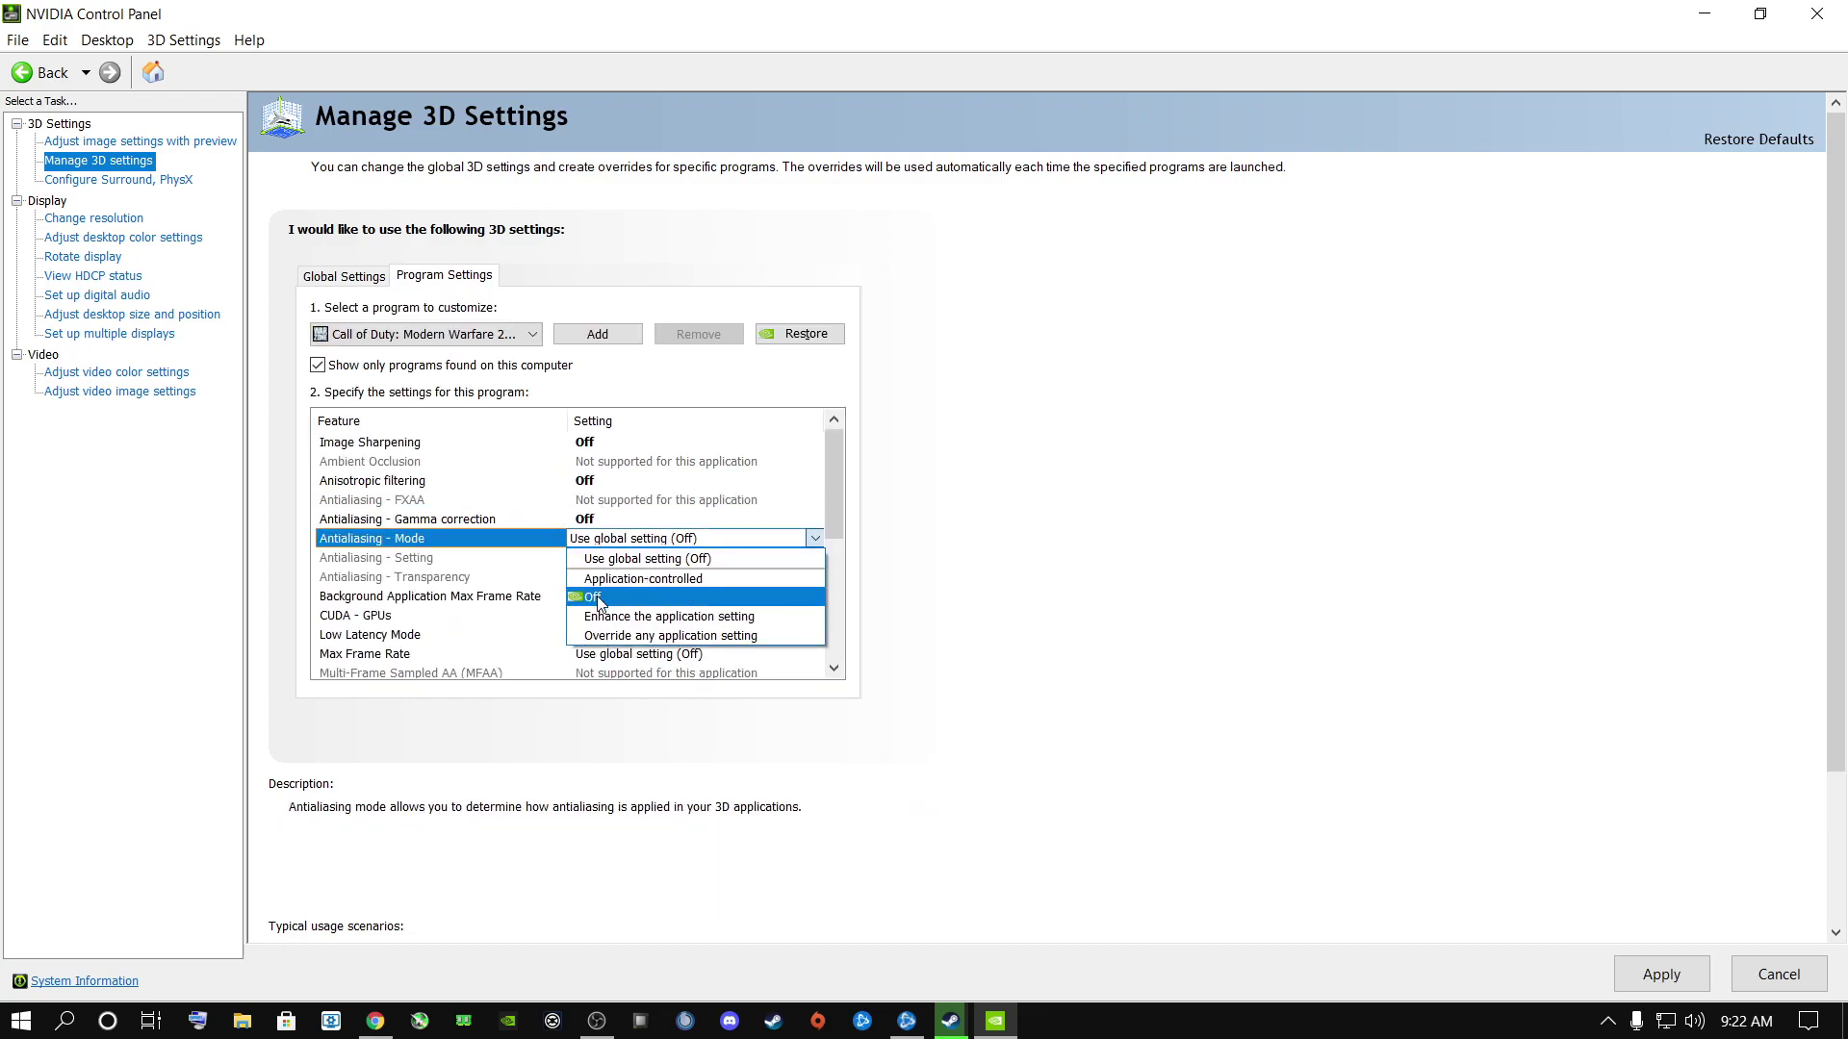
pyautogui.click(601, 602)
# Set CUDA - GPUs for the game to use the NVIDIA GeForce RTX 2060 specifically instead of the global setting.
pyautogui.moveTo(835, 506); pyautogui.dragTo(833, 558)
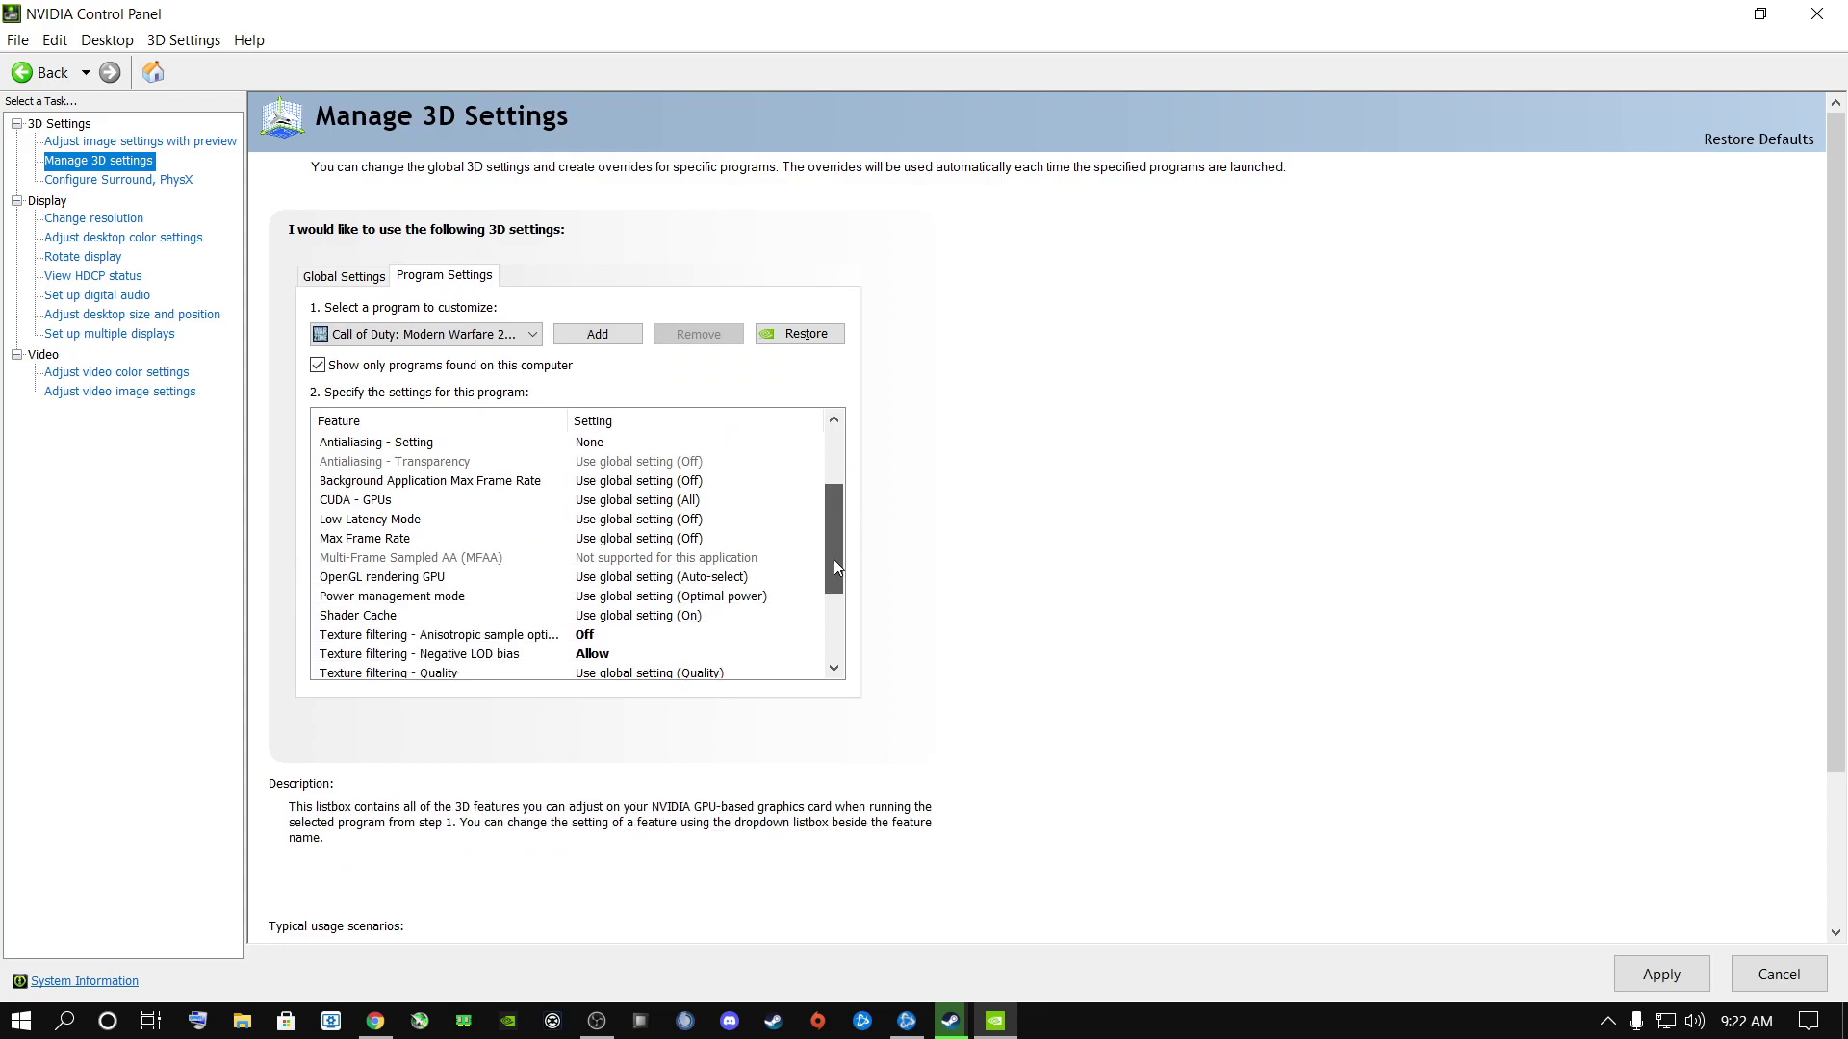
pyautogui.click(336, 501)
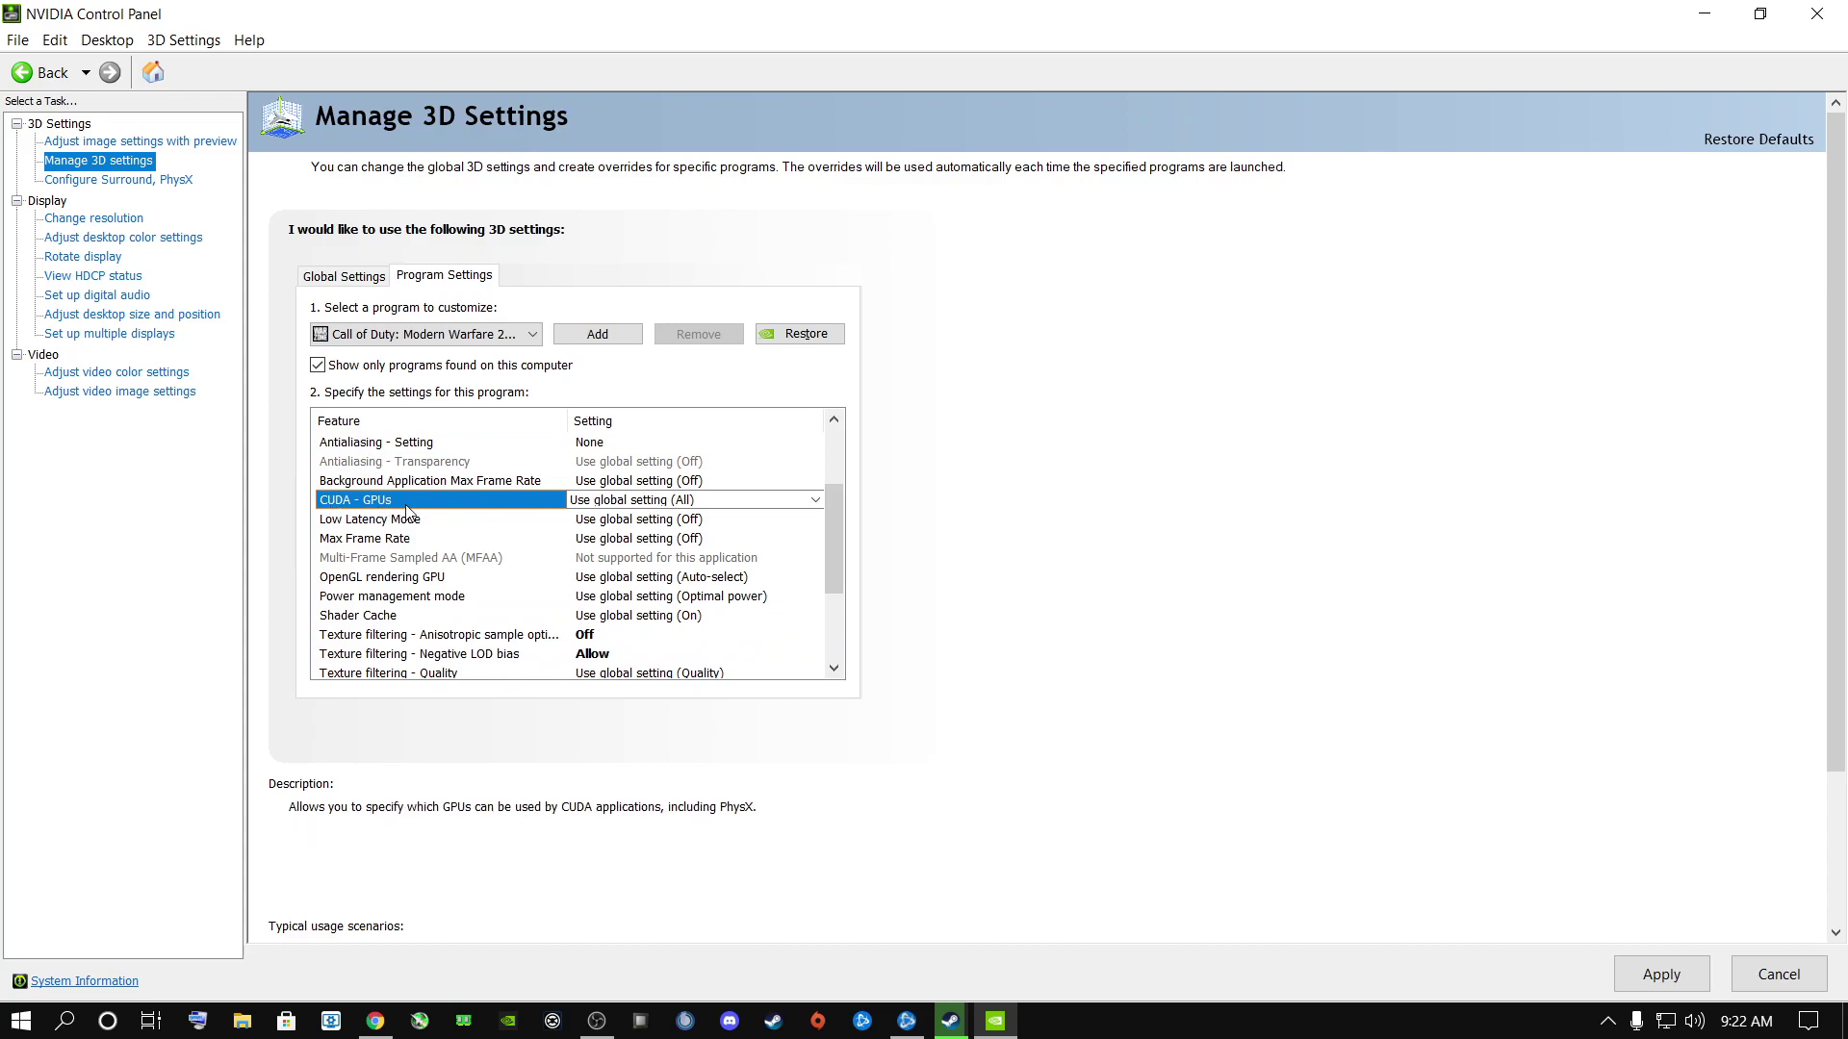
pyautogui.click(613, 502)
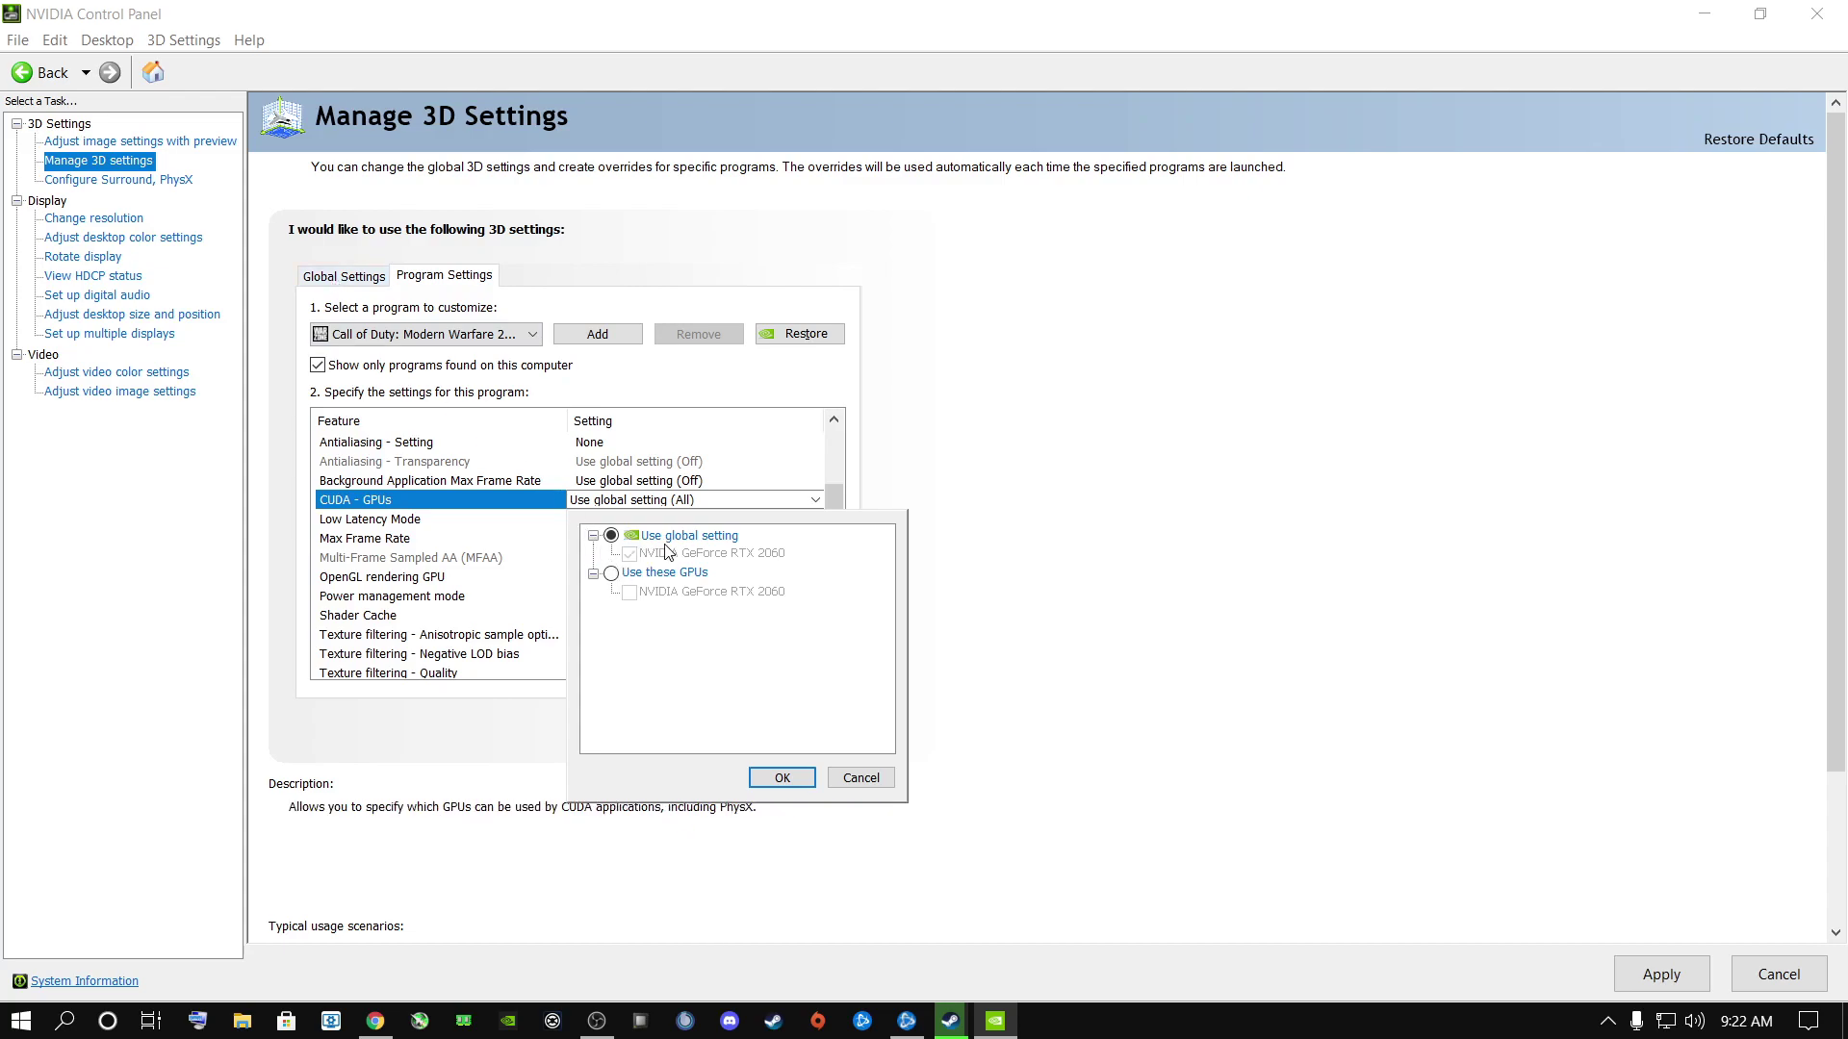
pyautogui.click(613, 575)
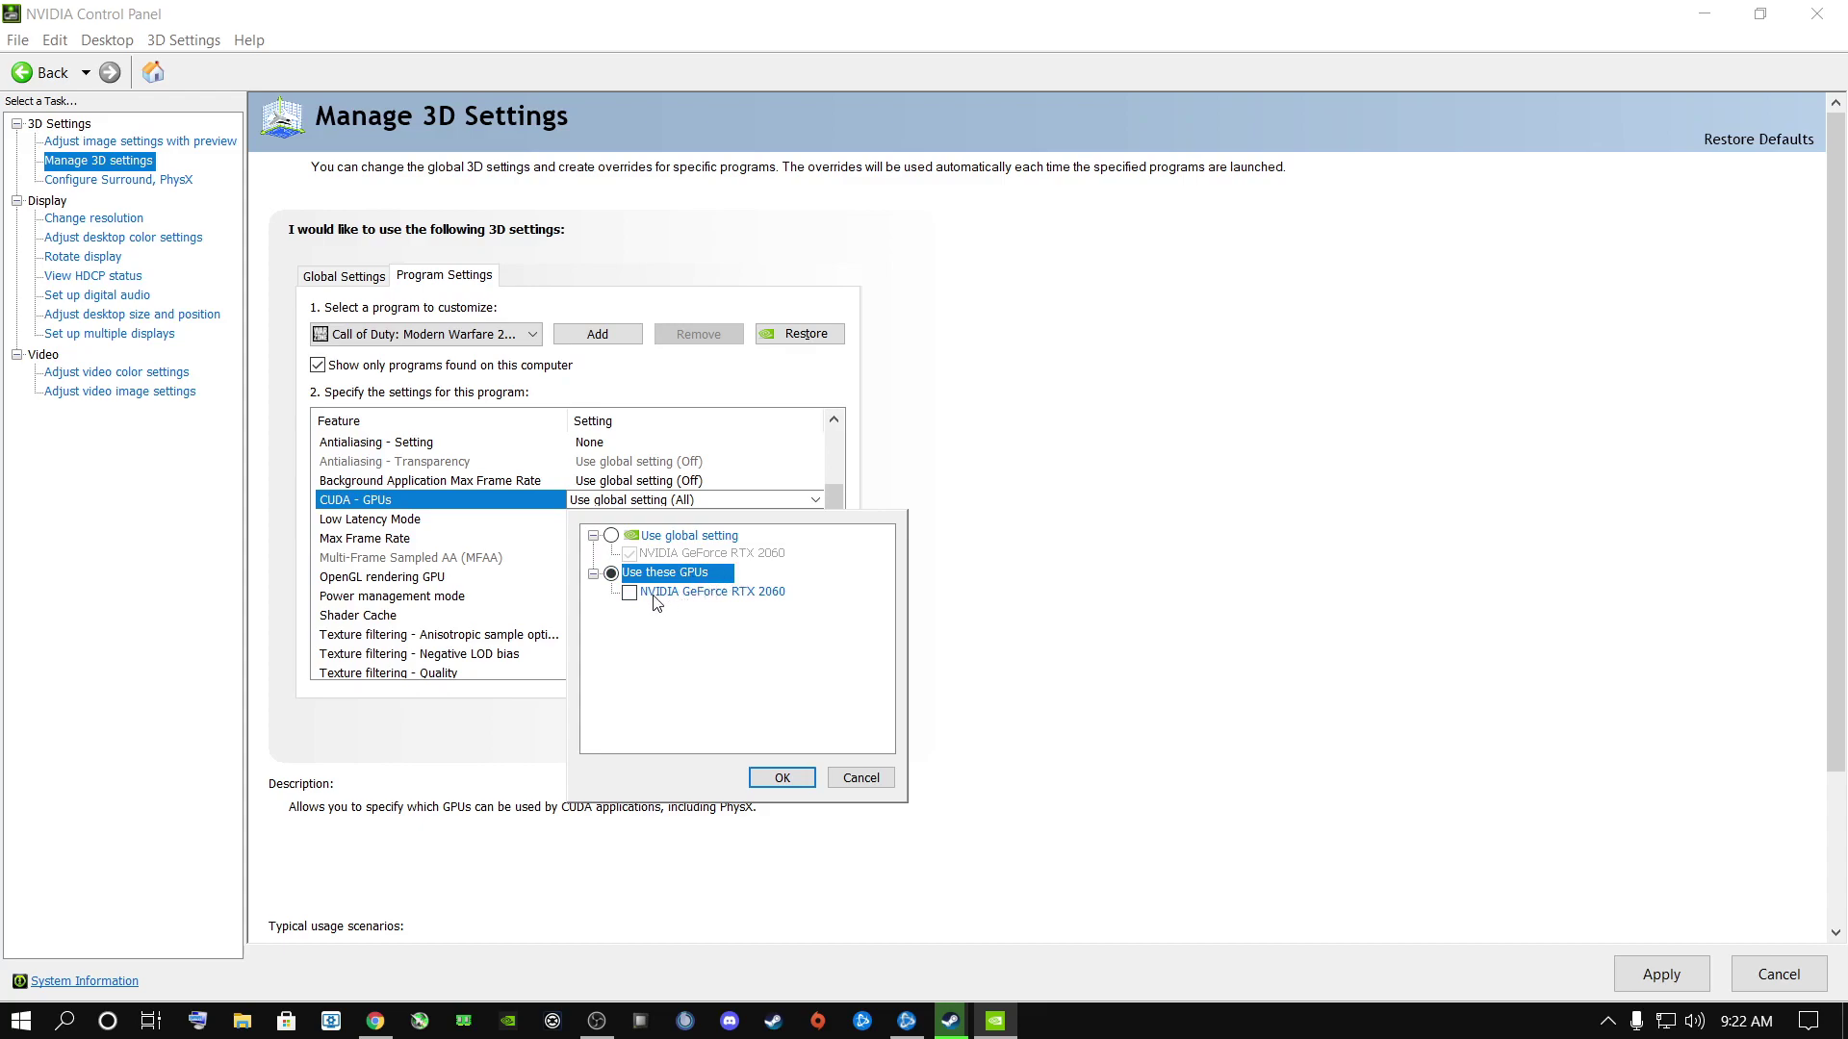
pyautogui.click(629, 593)
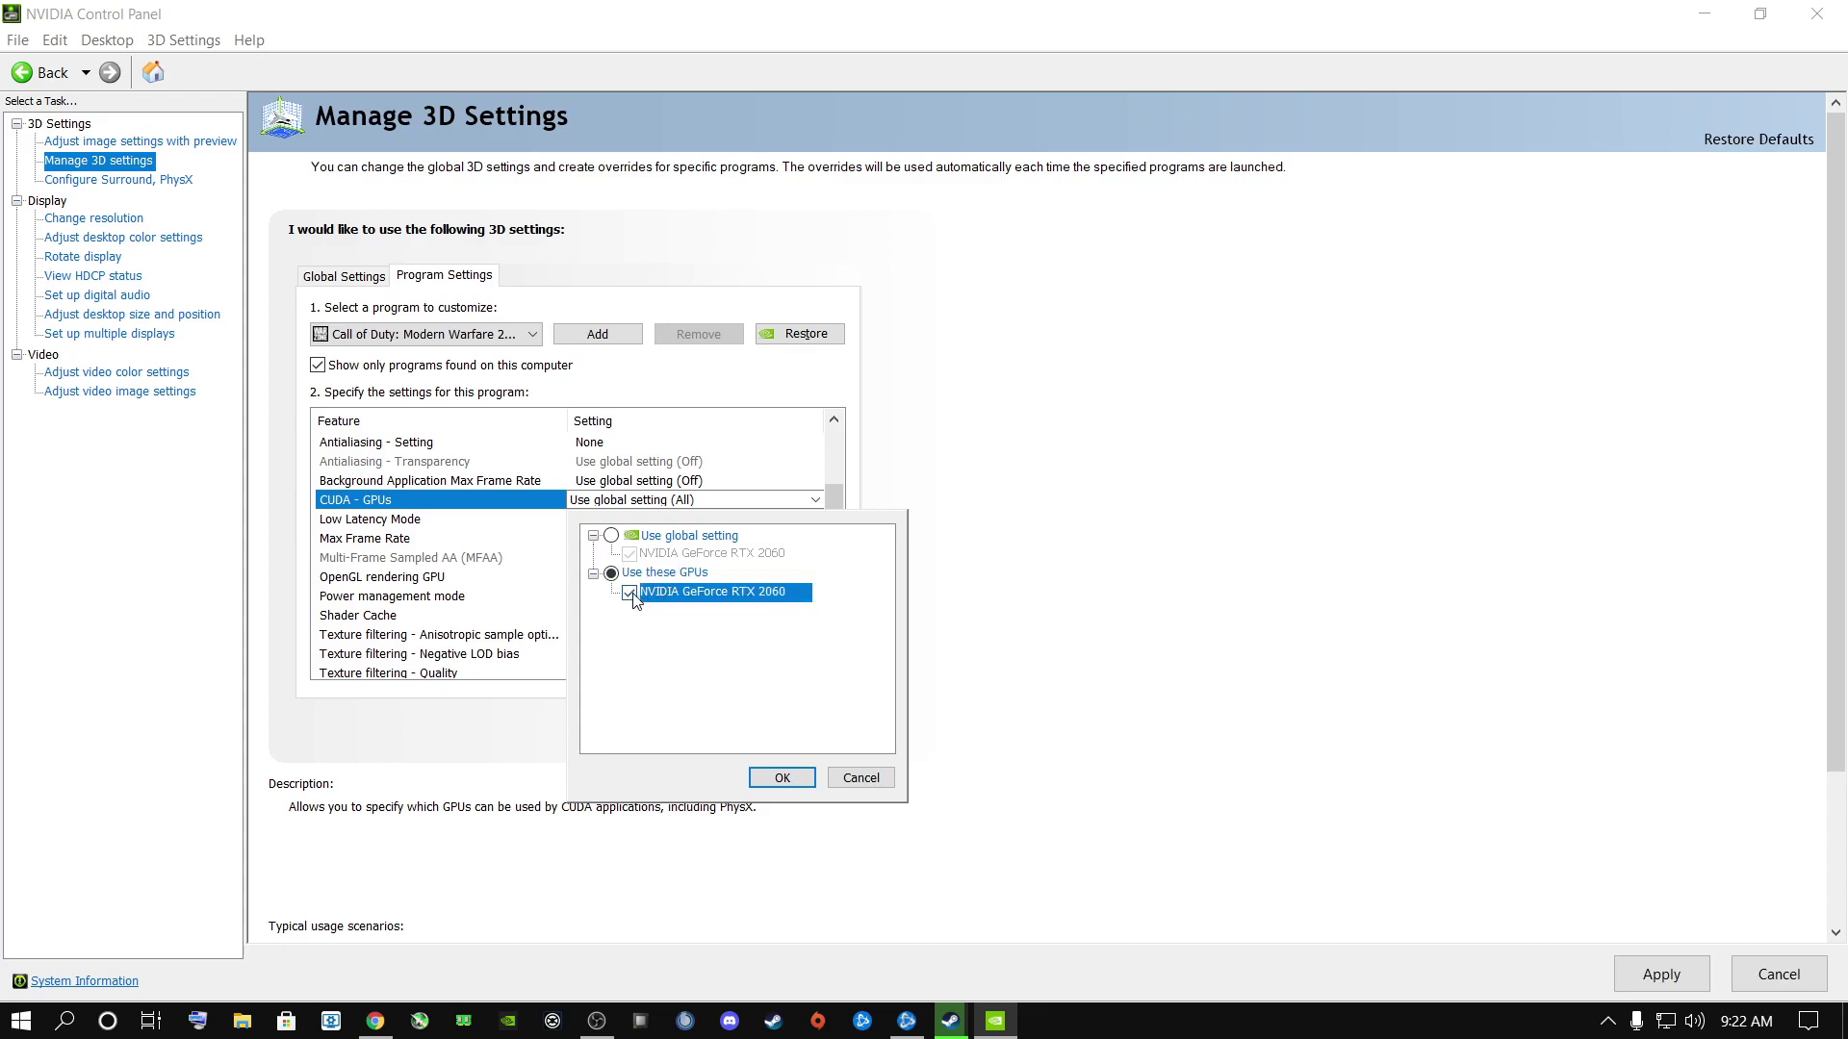
pyautogui.click(795, 780)
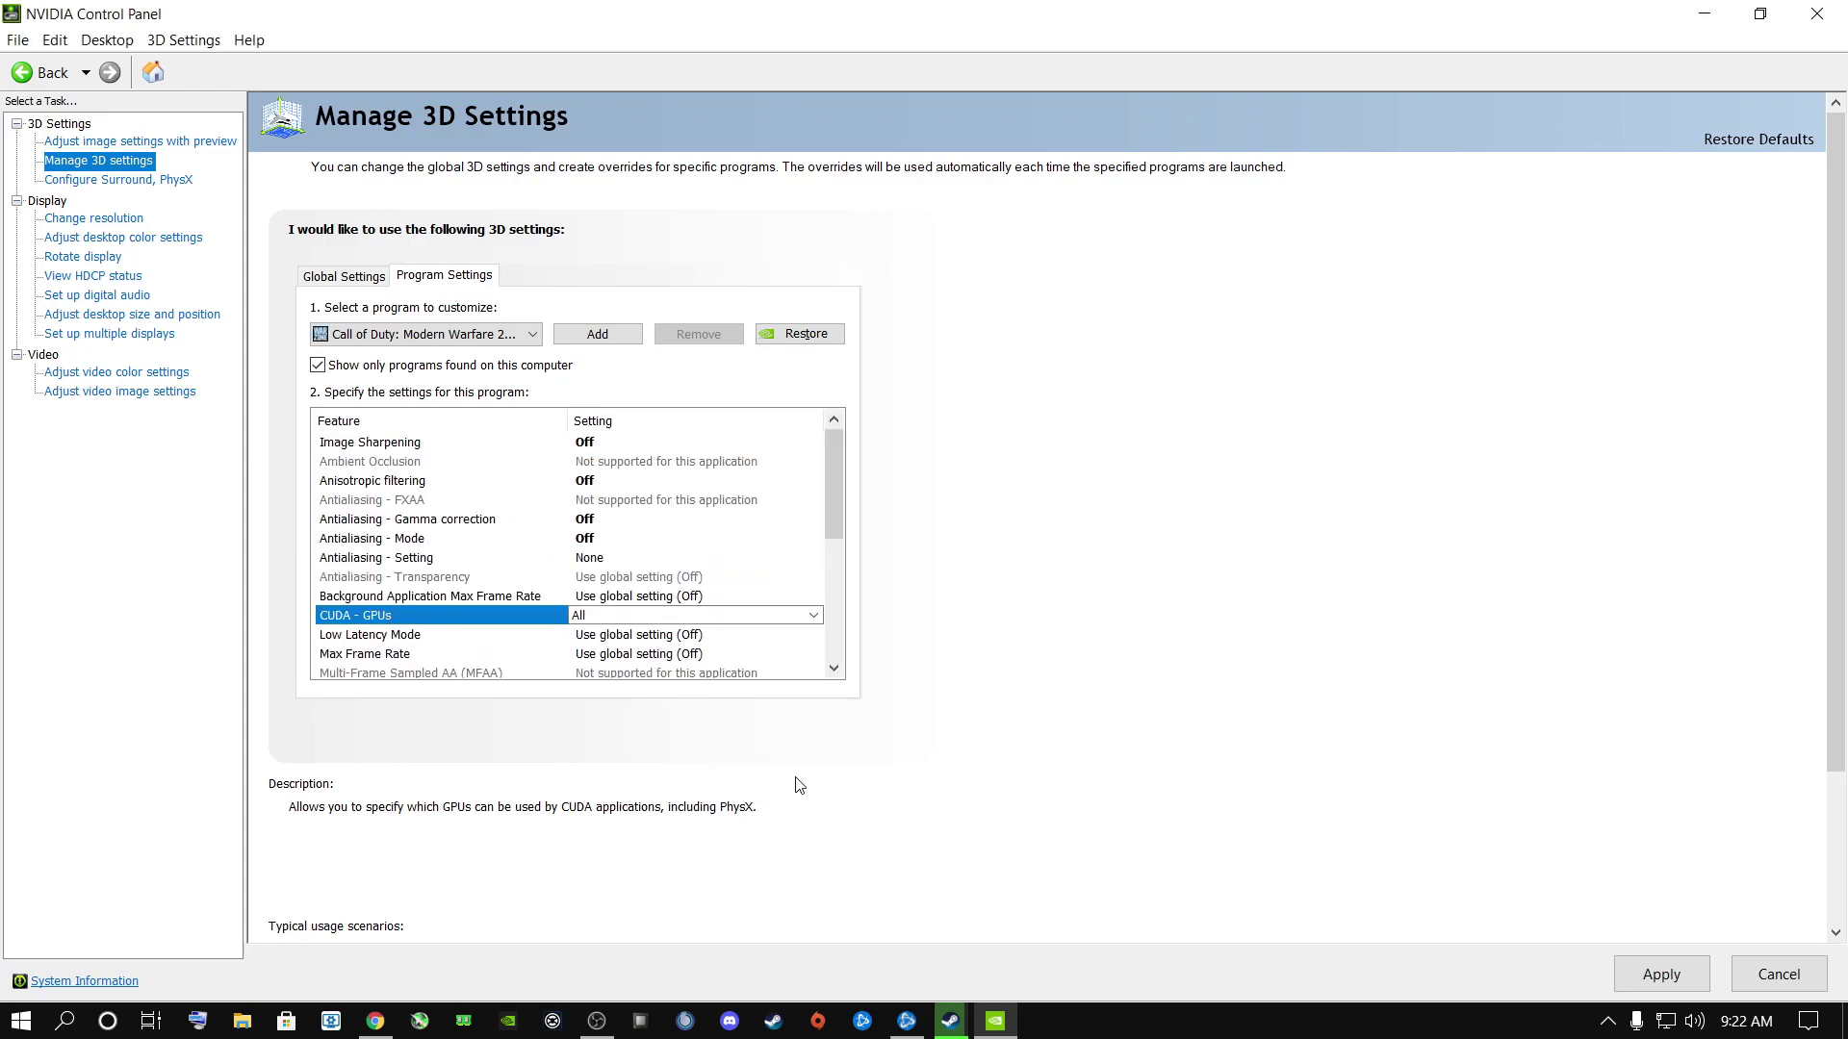
pyautogui.moveTo(833, 489); pyautogui.dragTo(830, 622)
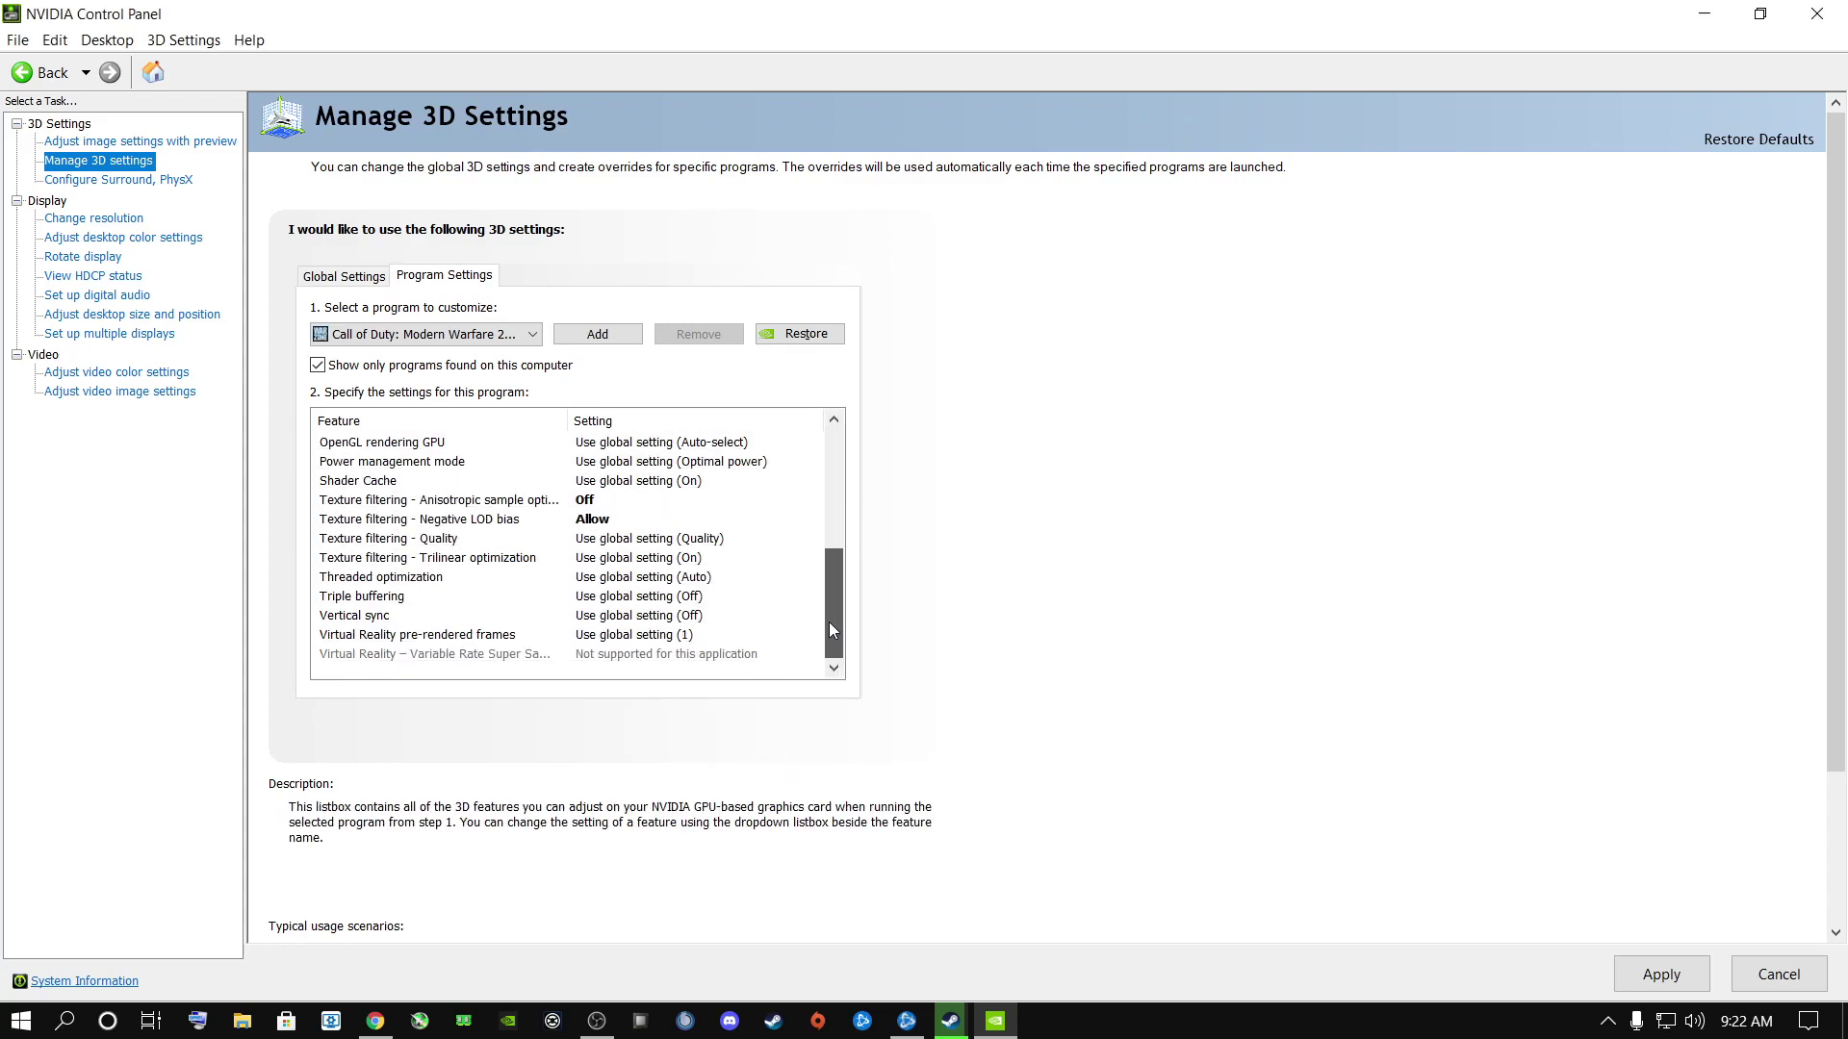
# Set Vertical sync to Off for Call of Duty: Modern Warfare in the program-specific 3D settings.
pyautogui.click(346, 618)
pyautogui.click(624, 620)
pyautogui.click(623, 621)
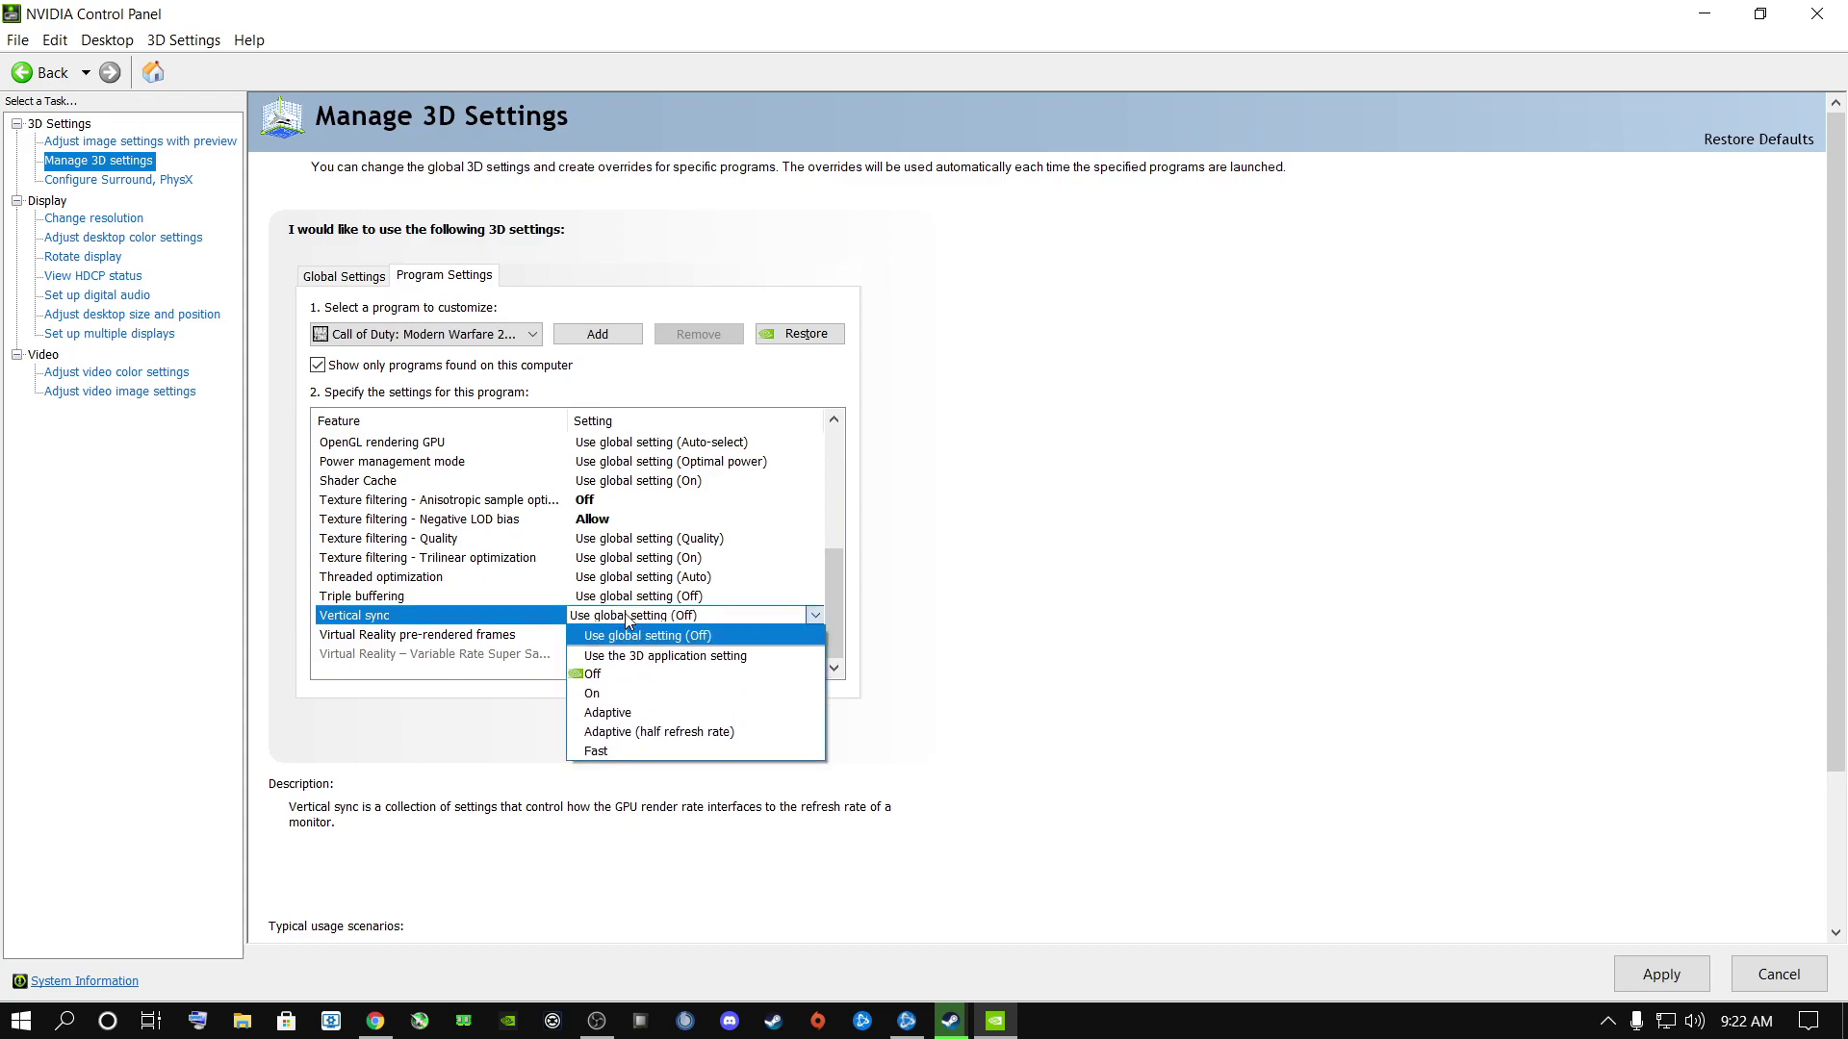
pyautogui.click(598, 672)
# Examine the texture filtering settings for Negative LOD bias and Anisotropic sample optimization, and the choices offered for Texture filtering - Quality.
pyautogui.click(517, 563)
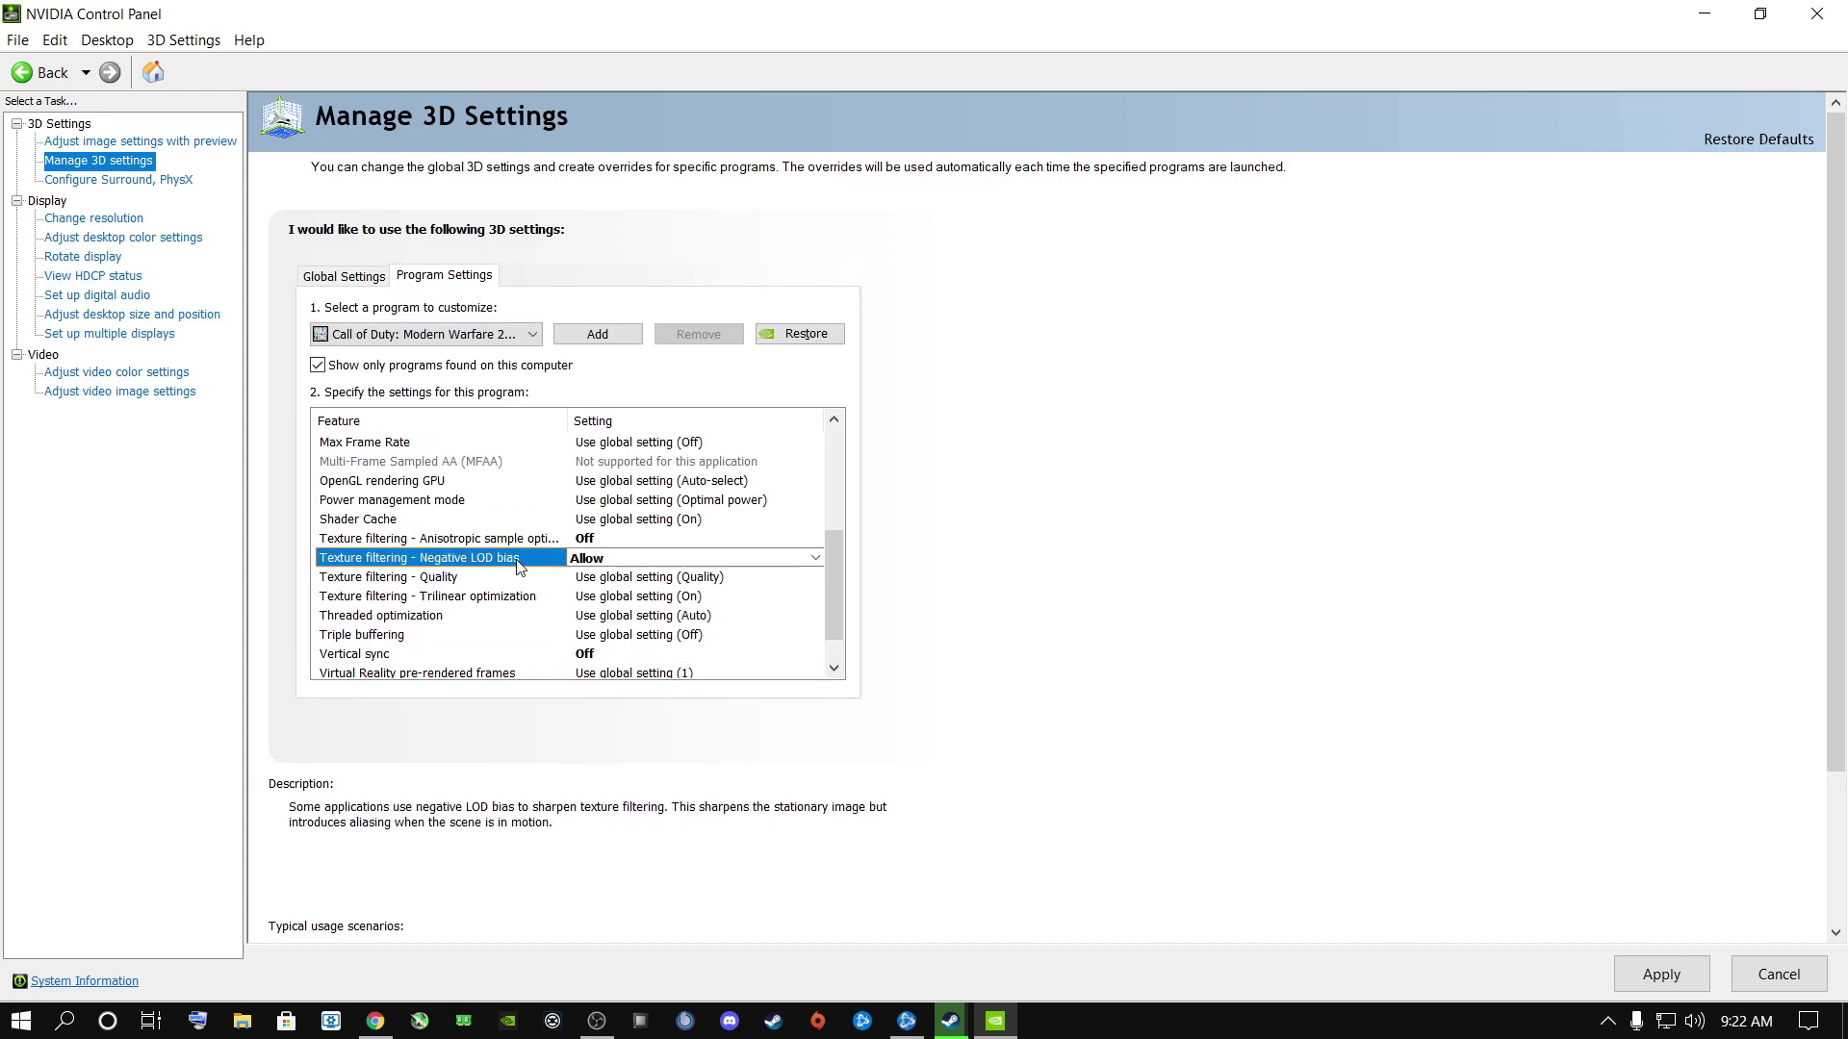
pyautogui.click(523, 545)
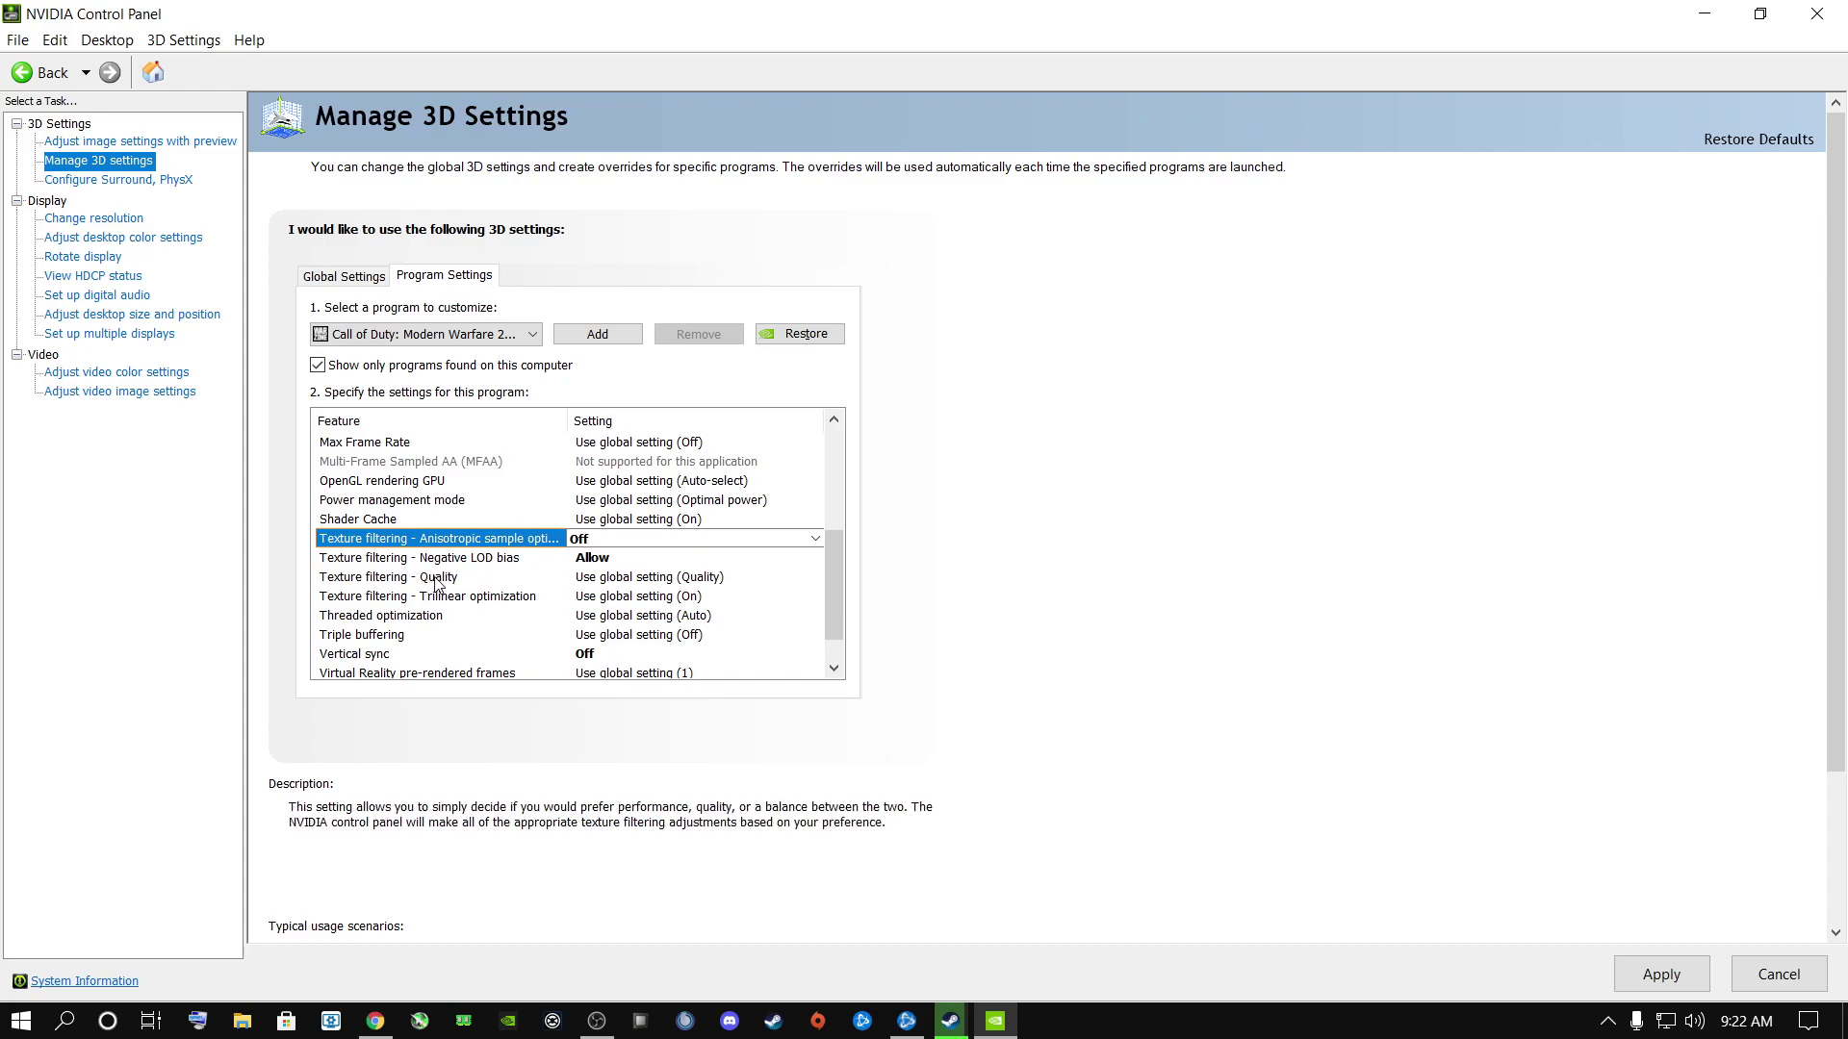
pyautogui.click(622, 579)
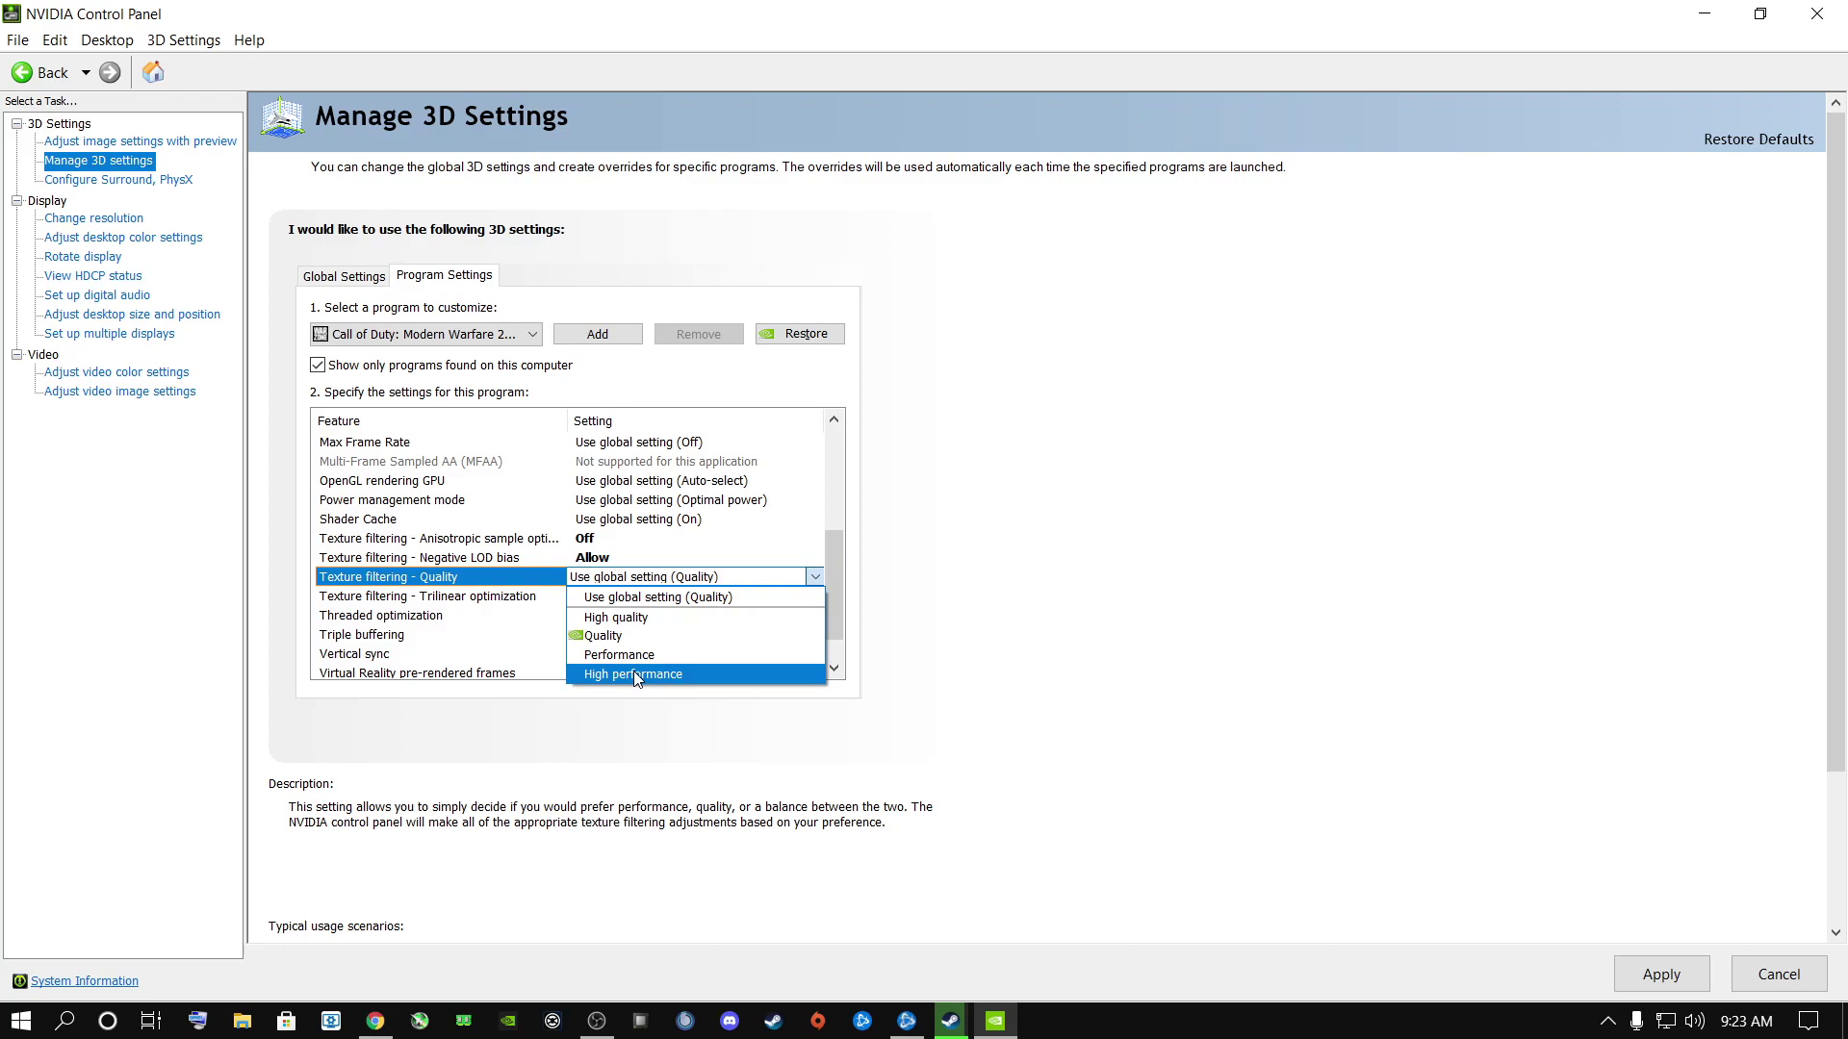
pyautogui.click(1203, 569)
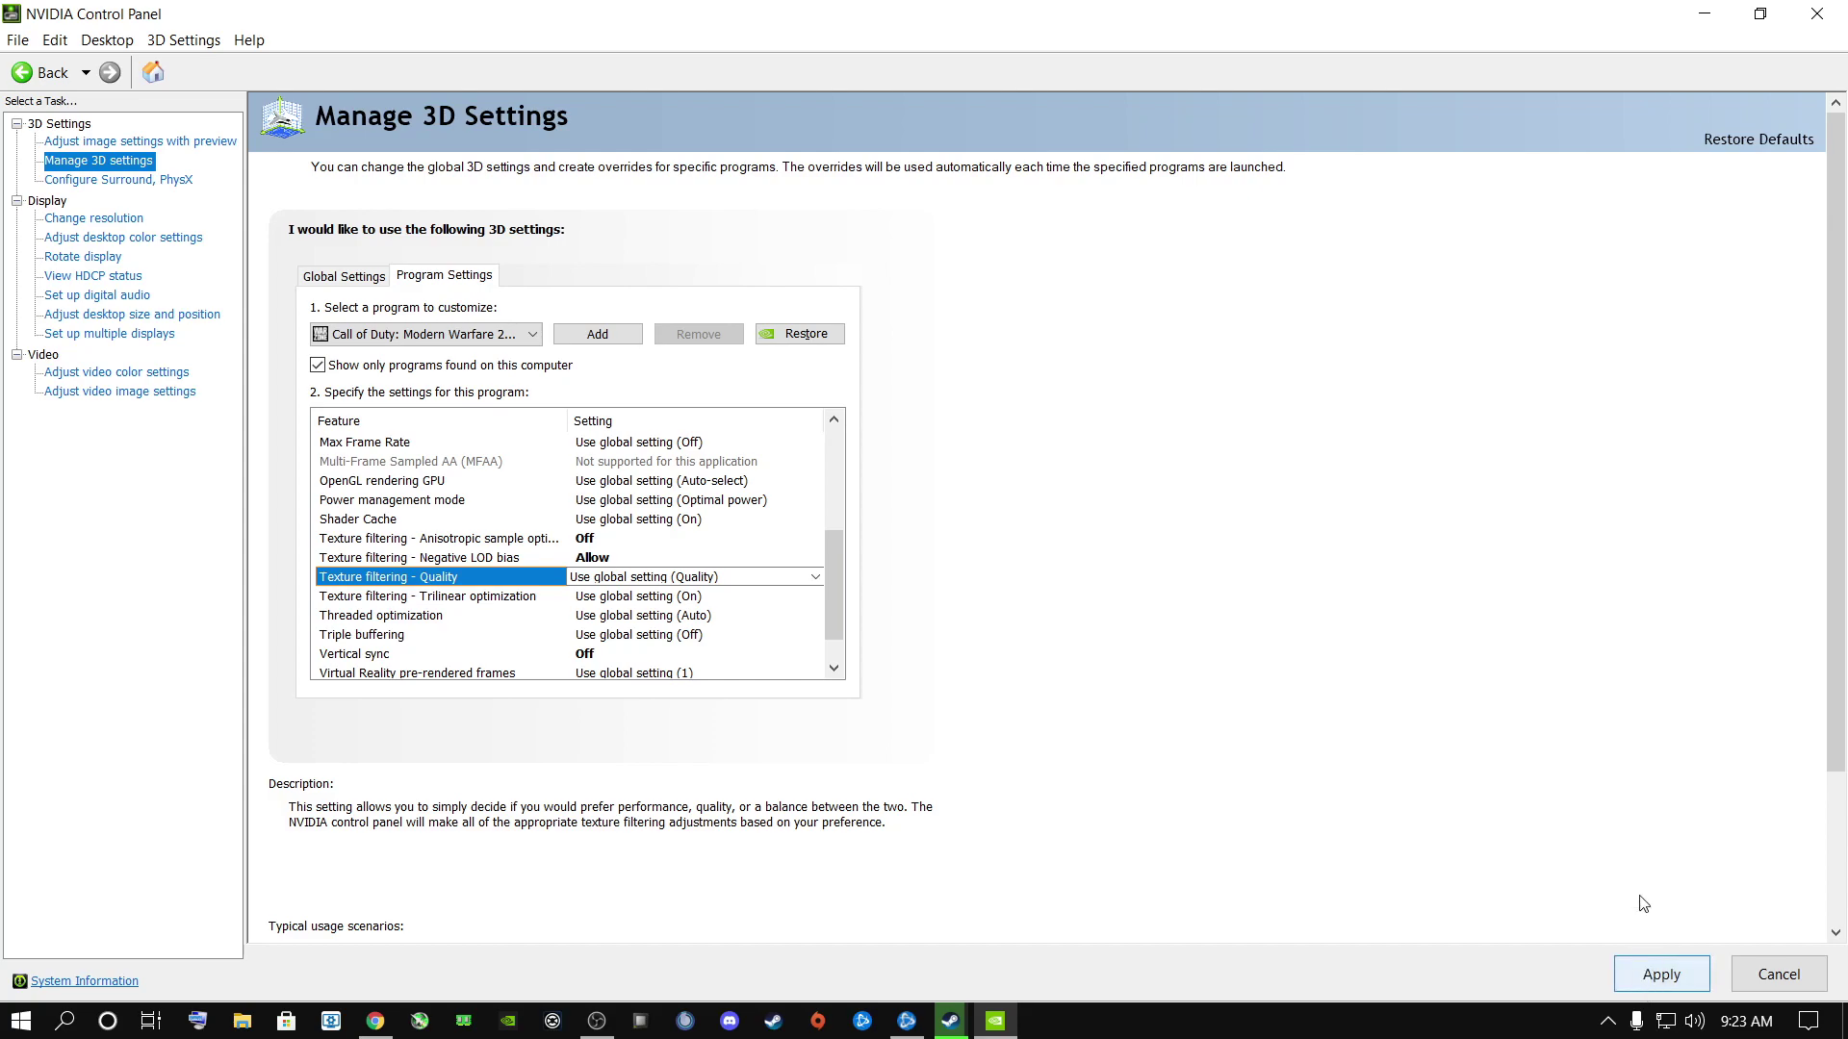
# Close the NVIDIA Control Panel and open the Windows Graphics settings through a system search.
pyautogui.click(1834, 11)
pyautogui.click(956, 577)
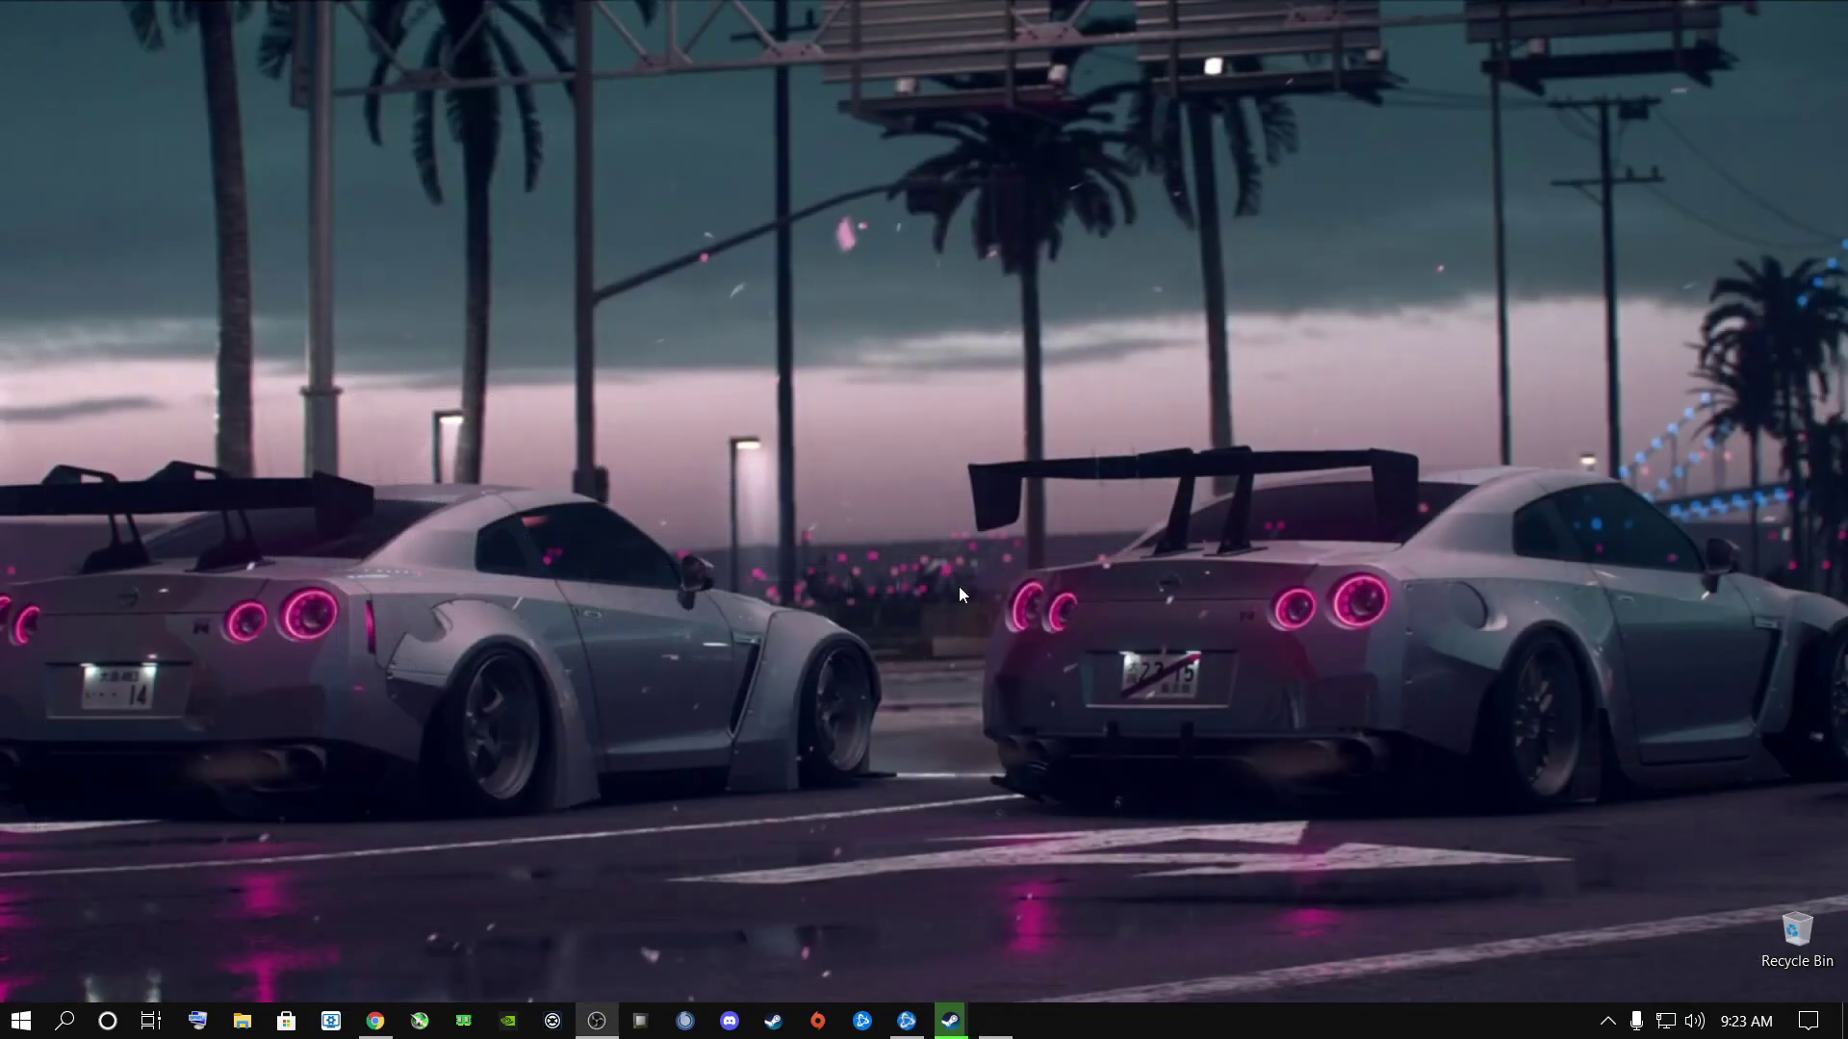
pyautogui.click(77, 1028)
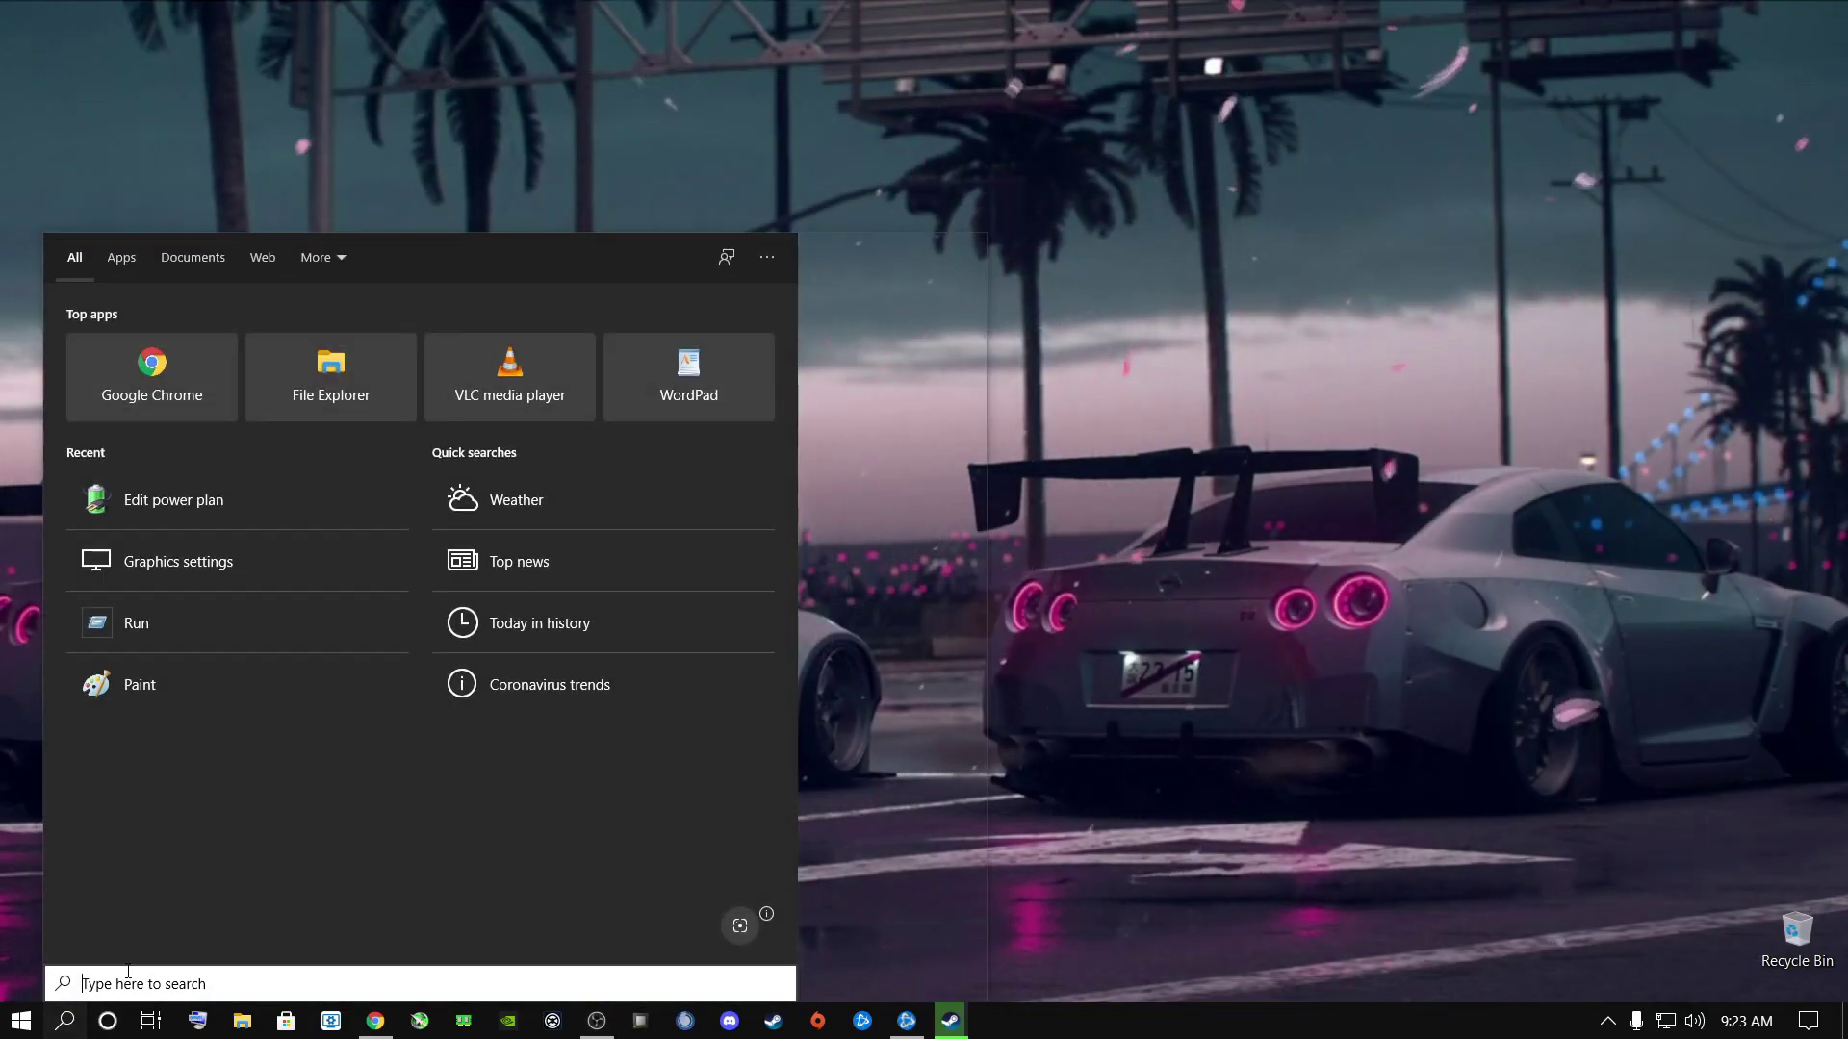
pyautogui.write('GRAPhics settings')
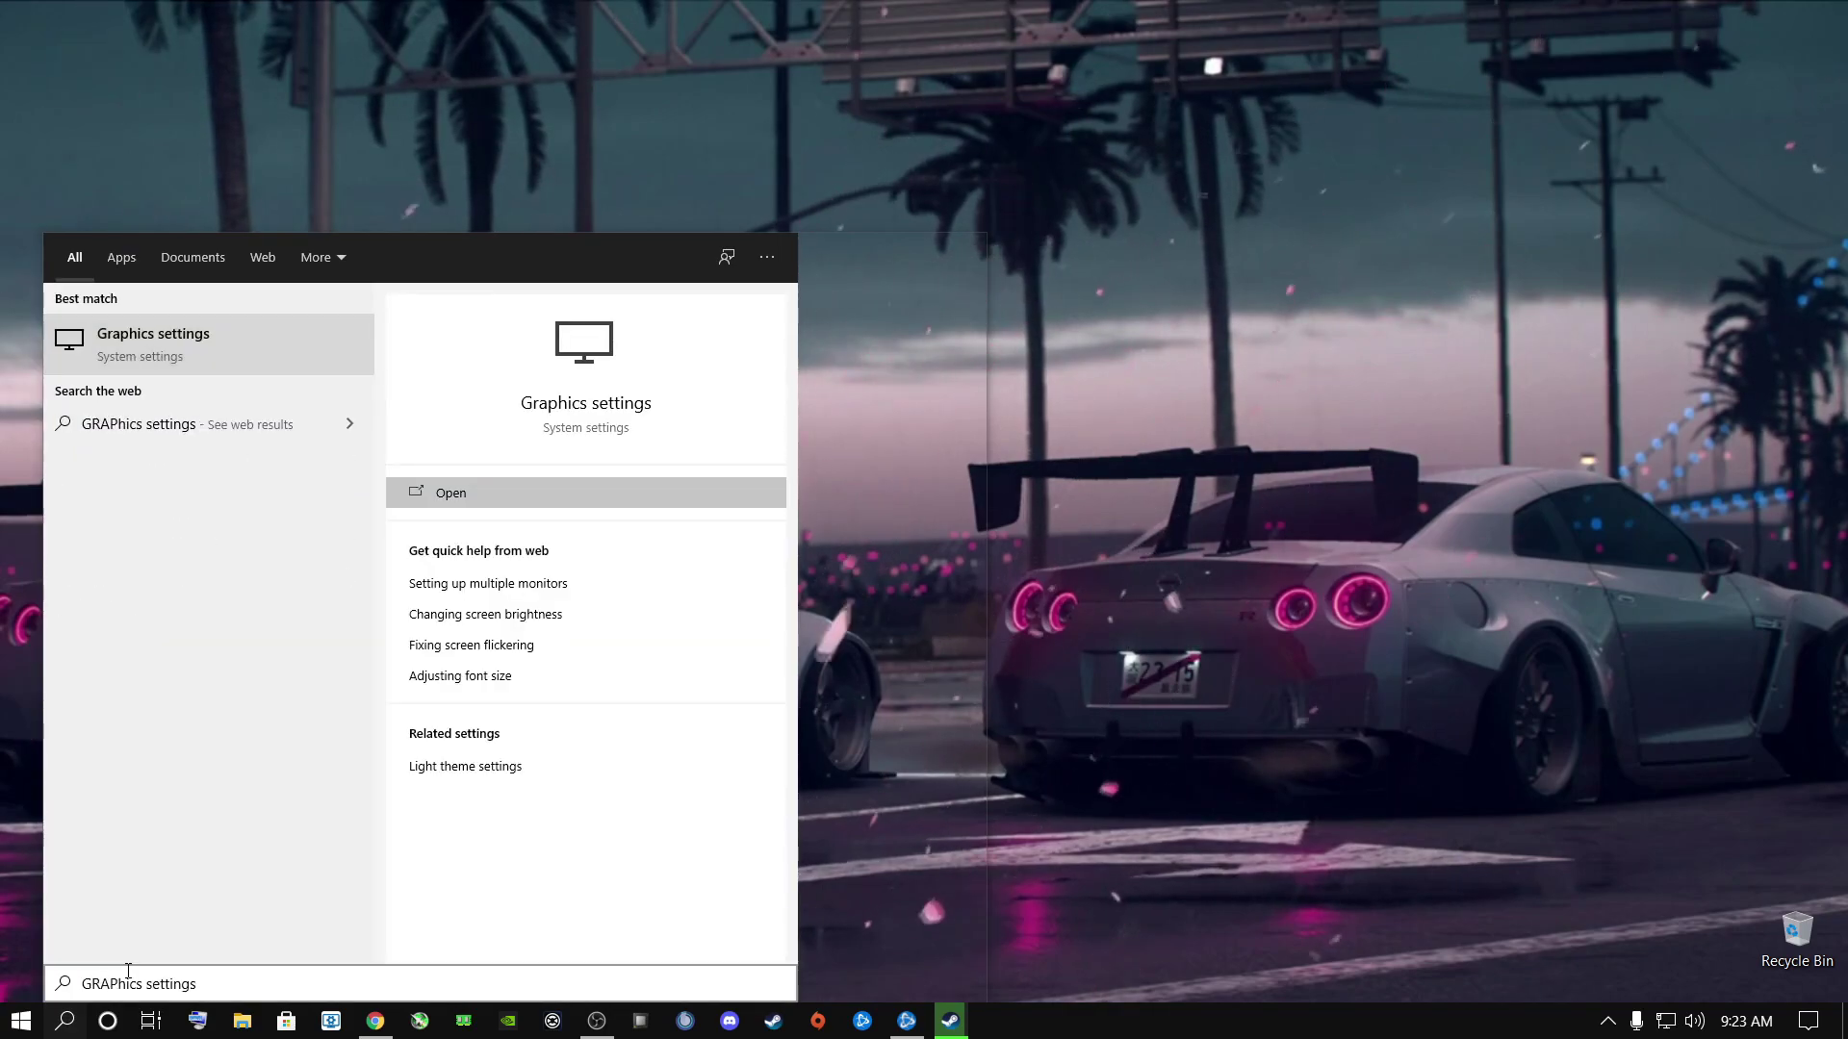
pyautogui.click(118, 982)
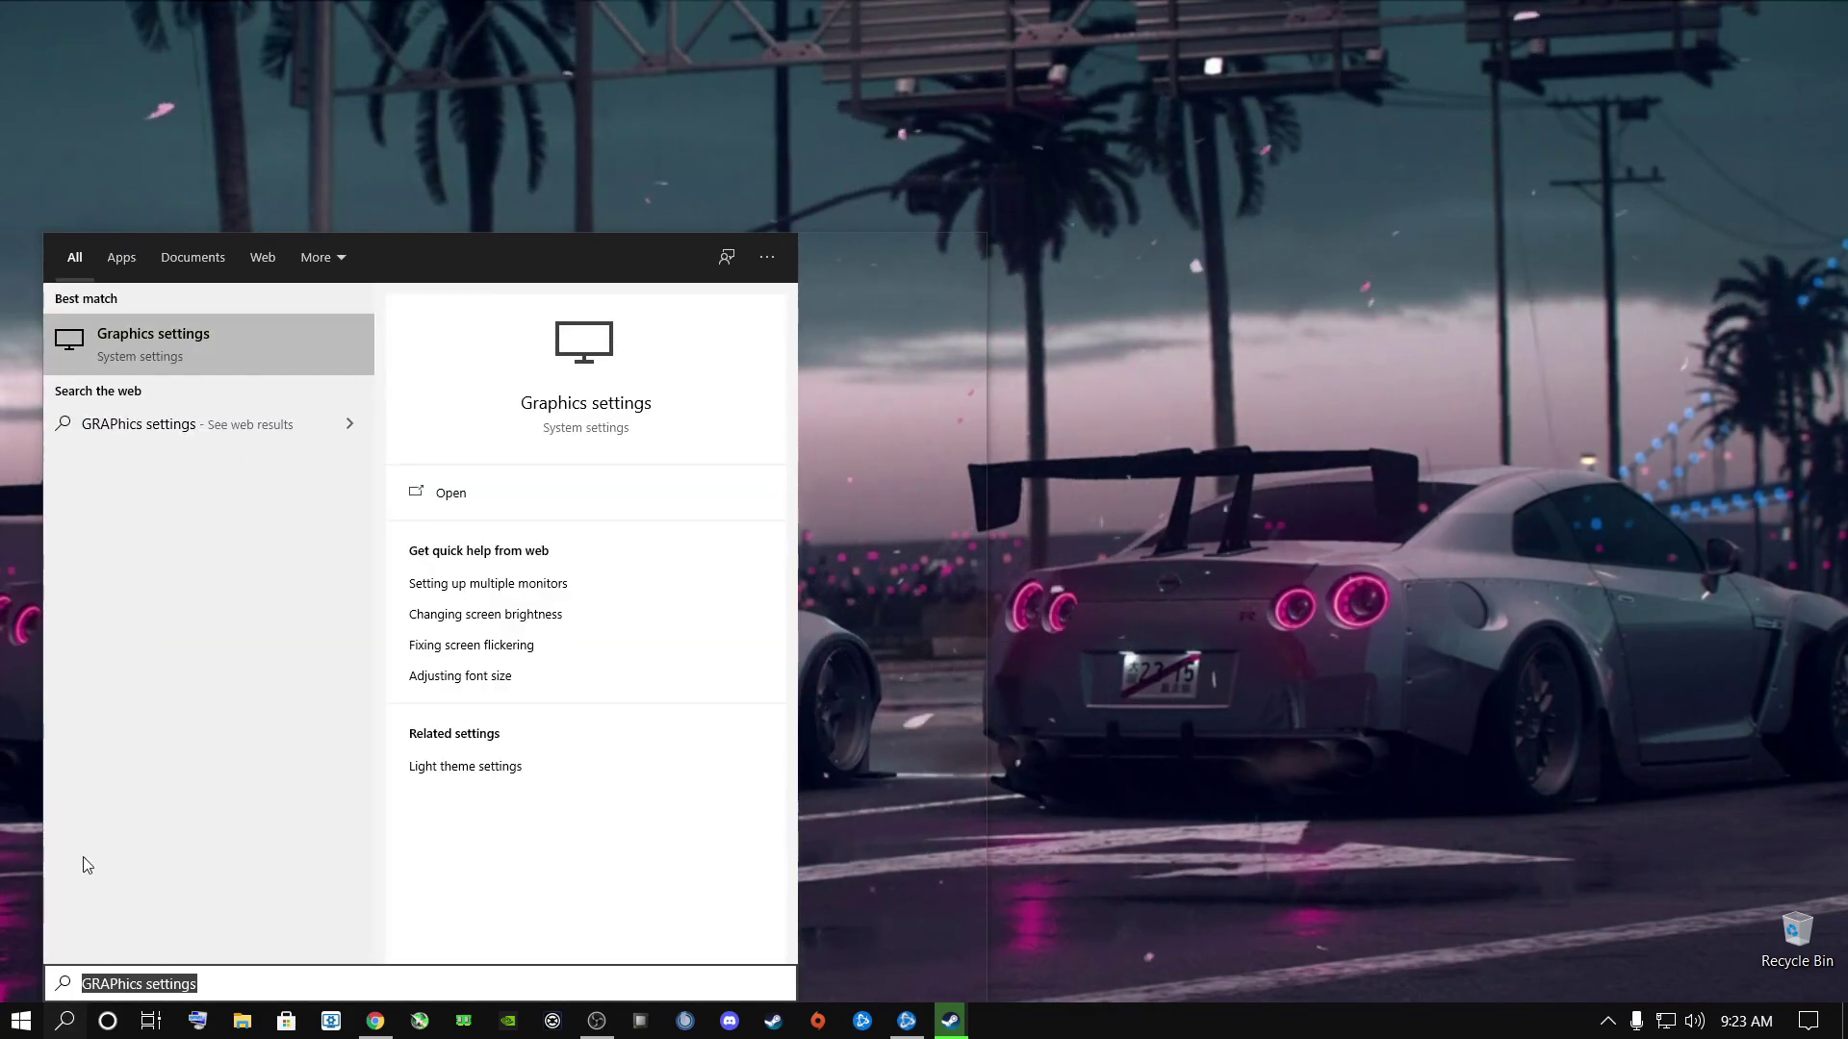
pyautogui.click(117, 348)
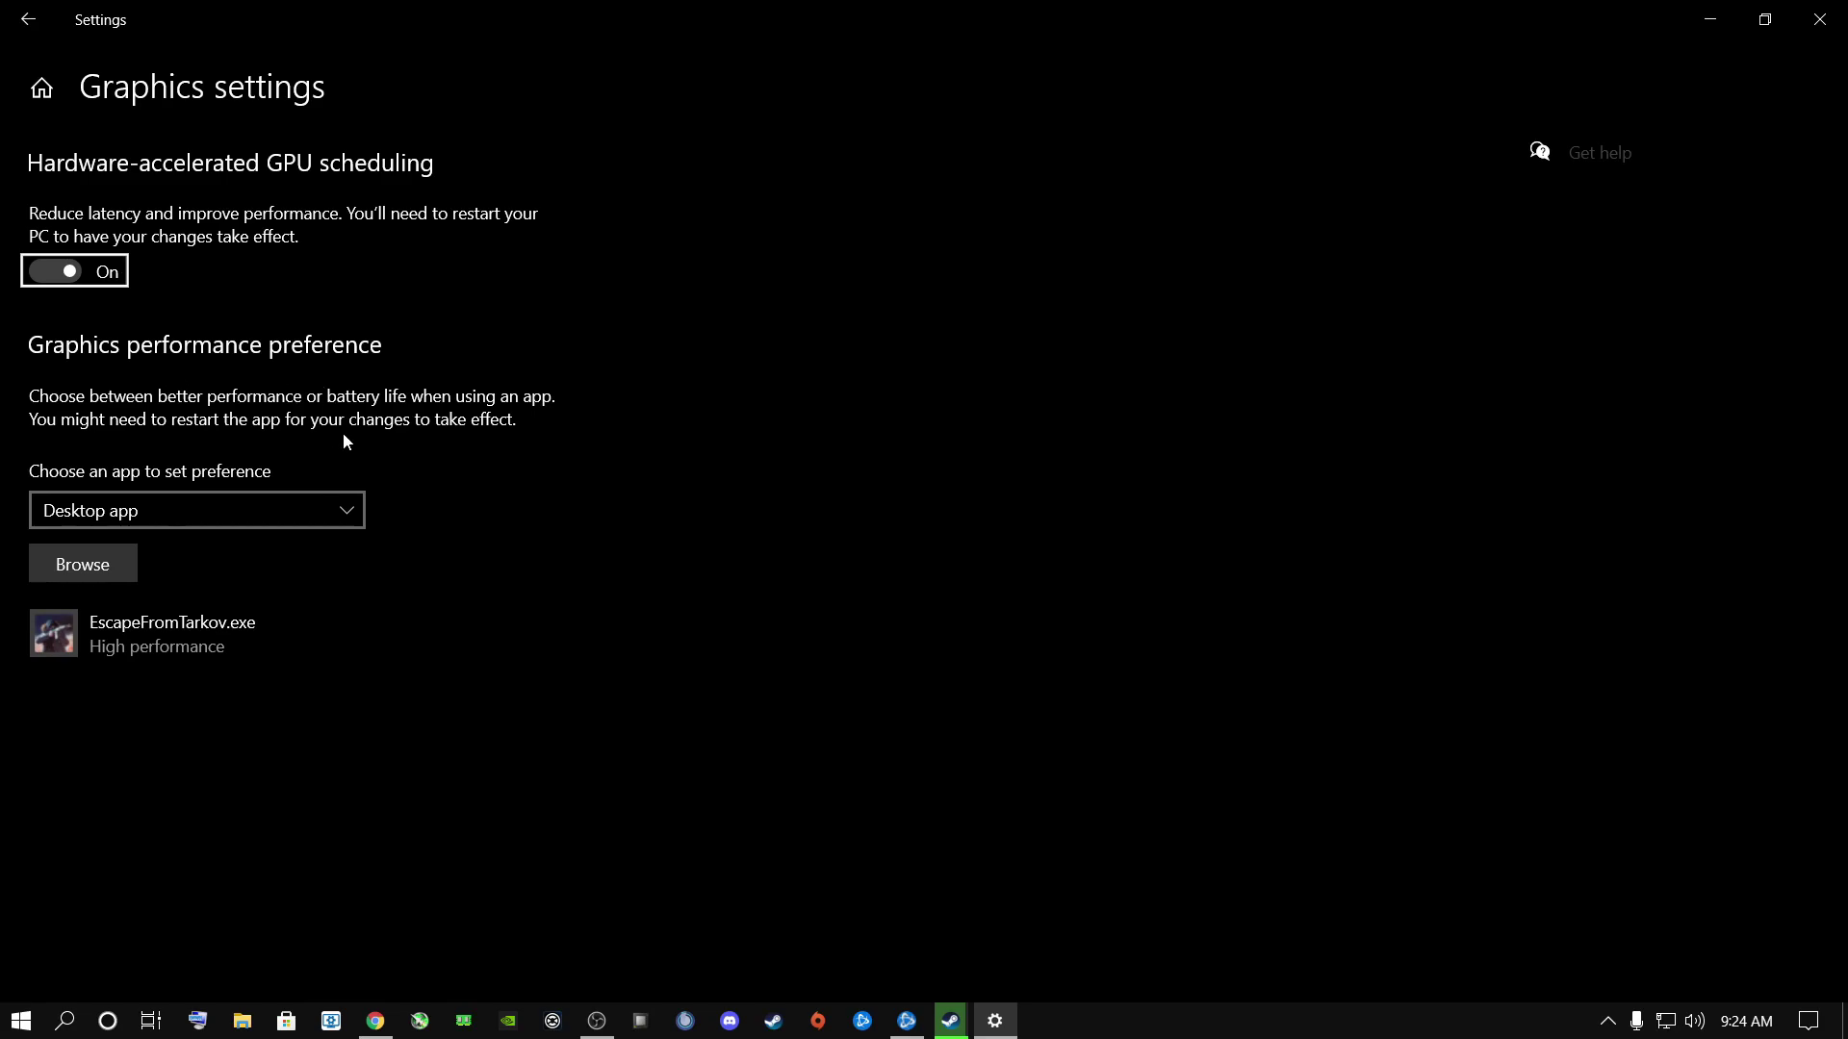
# Add the ModernWarfare application from D:\Warzone\Call of Duty Modern Warfare to the desktop apps under Graphics performance preference.
pyautogui.click(107, 561)
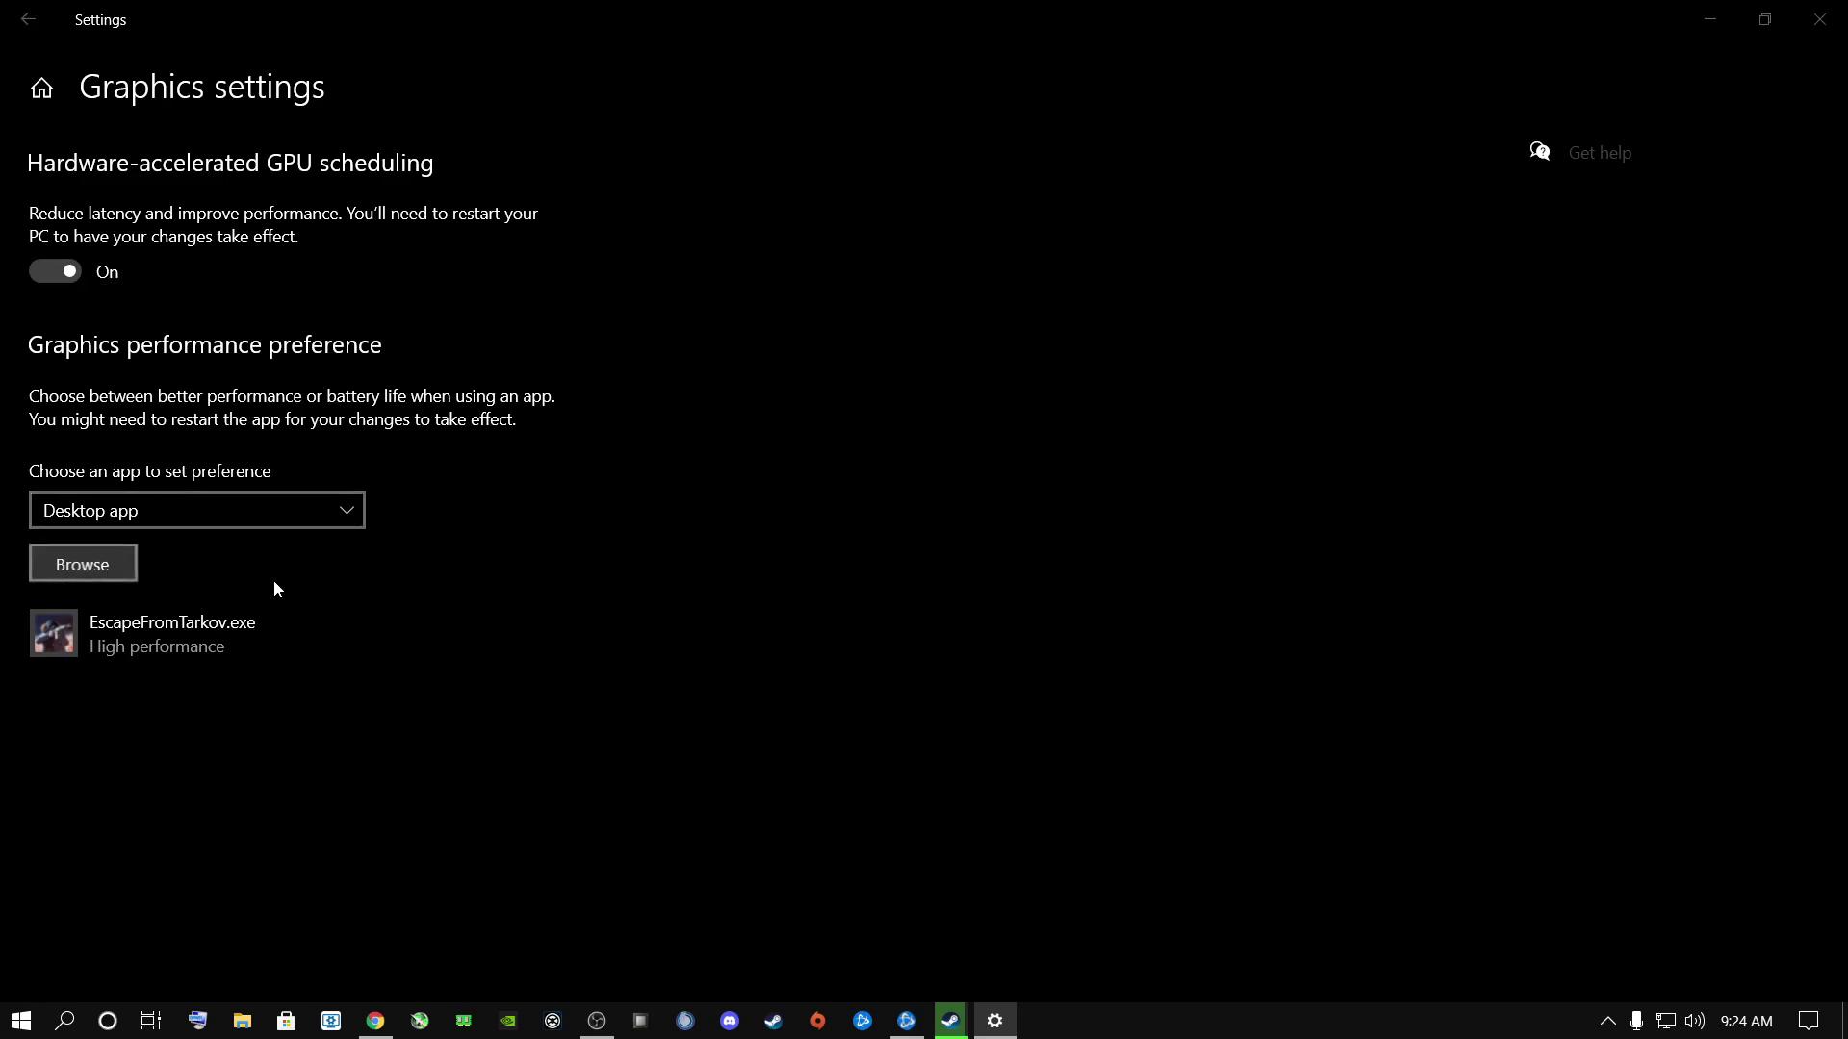
pyautogui.scroll(-2, 635, 581)
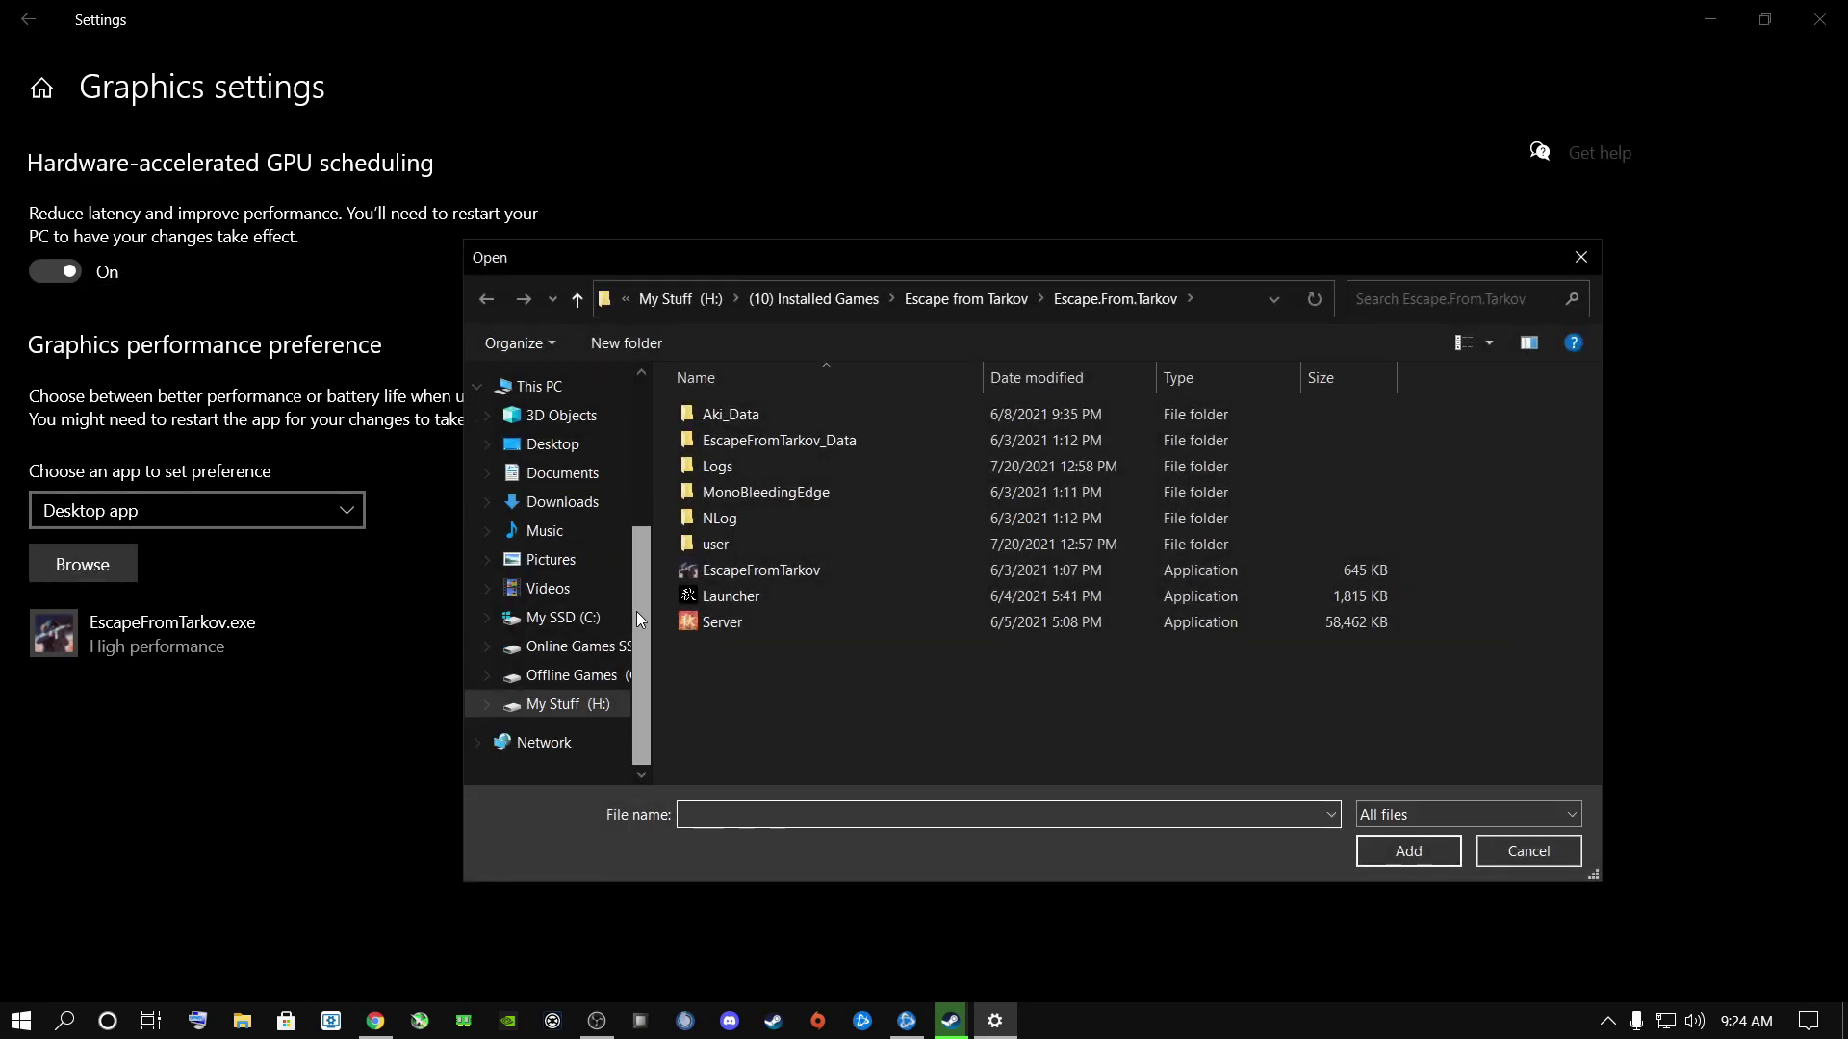
pyautogui.click(568, 646)
pyautogui.doubleClick(735, 571)
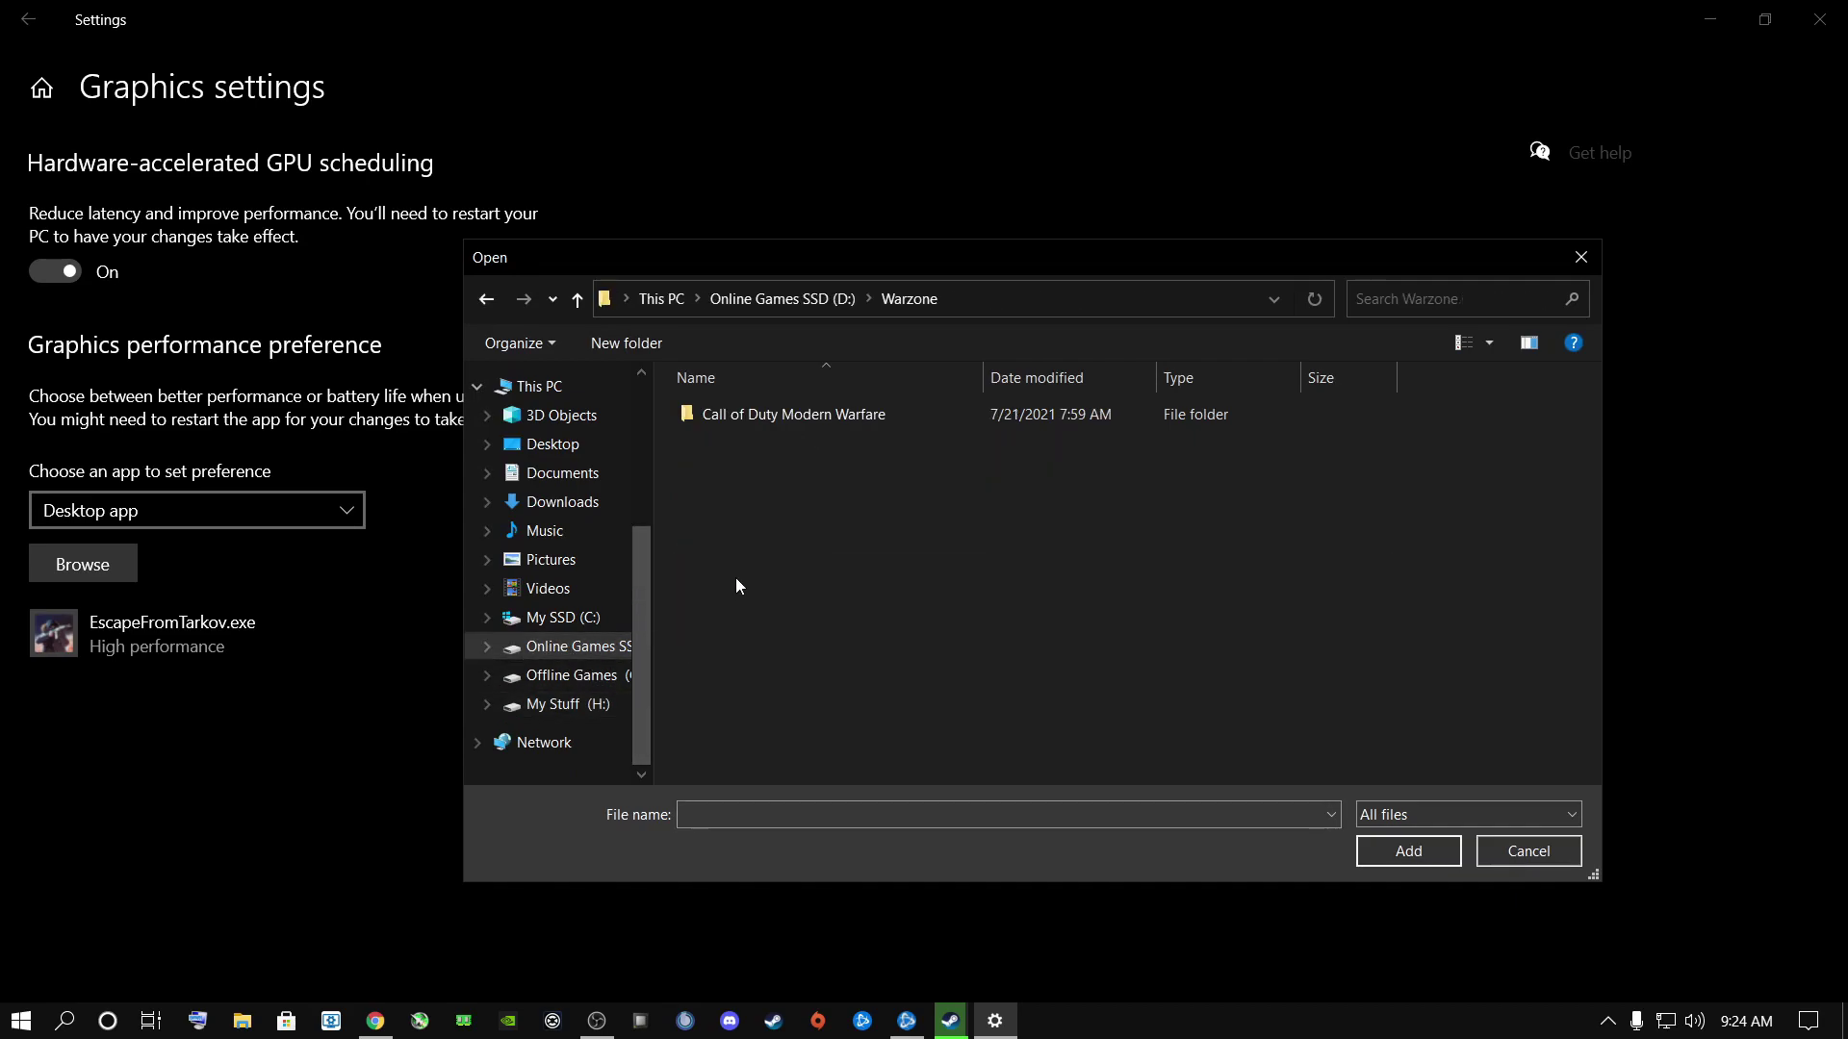
pyautogui.doubleClick(747, 422)
pyautogui.click(731, 597)
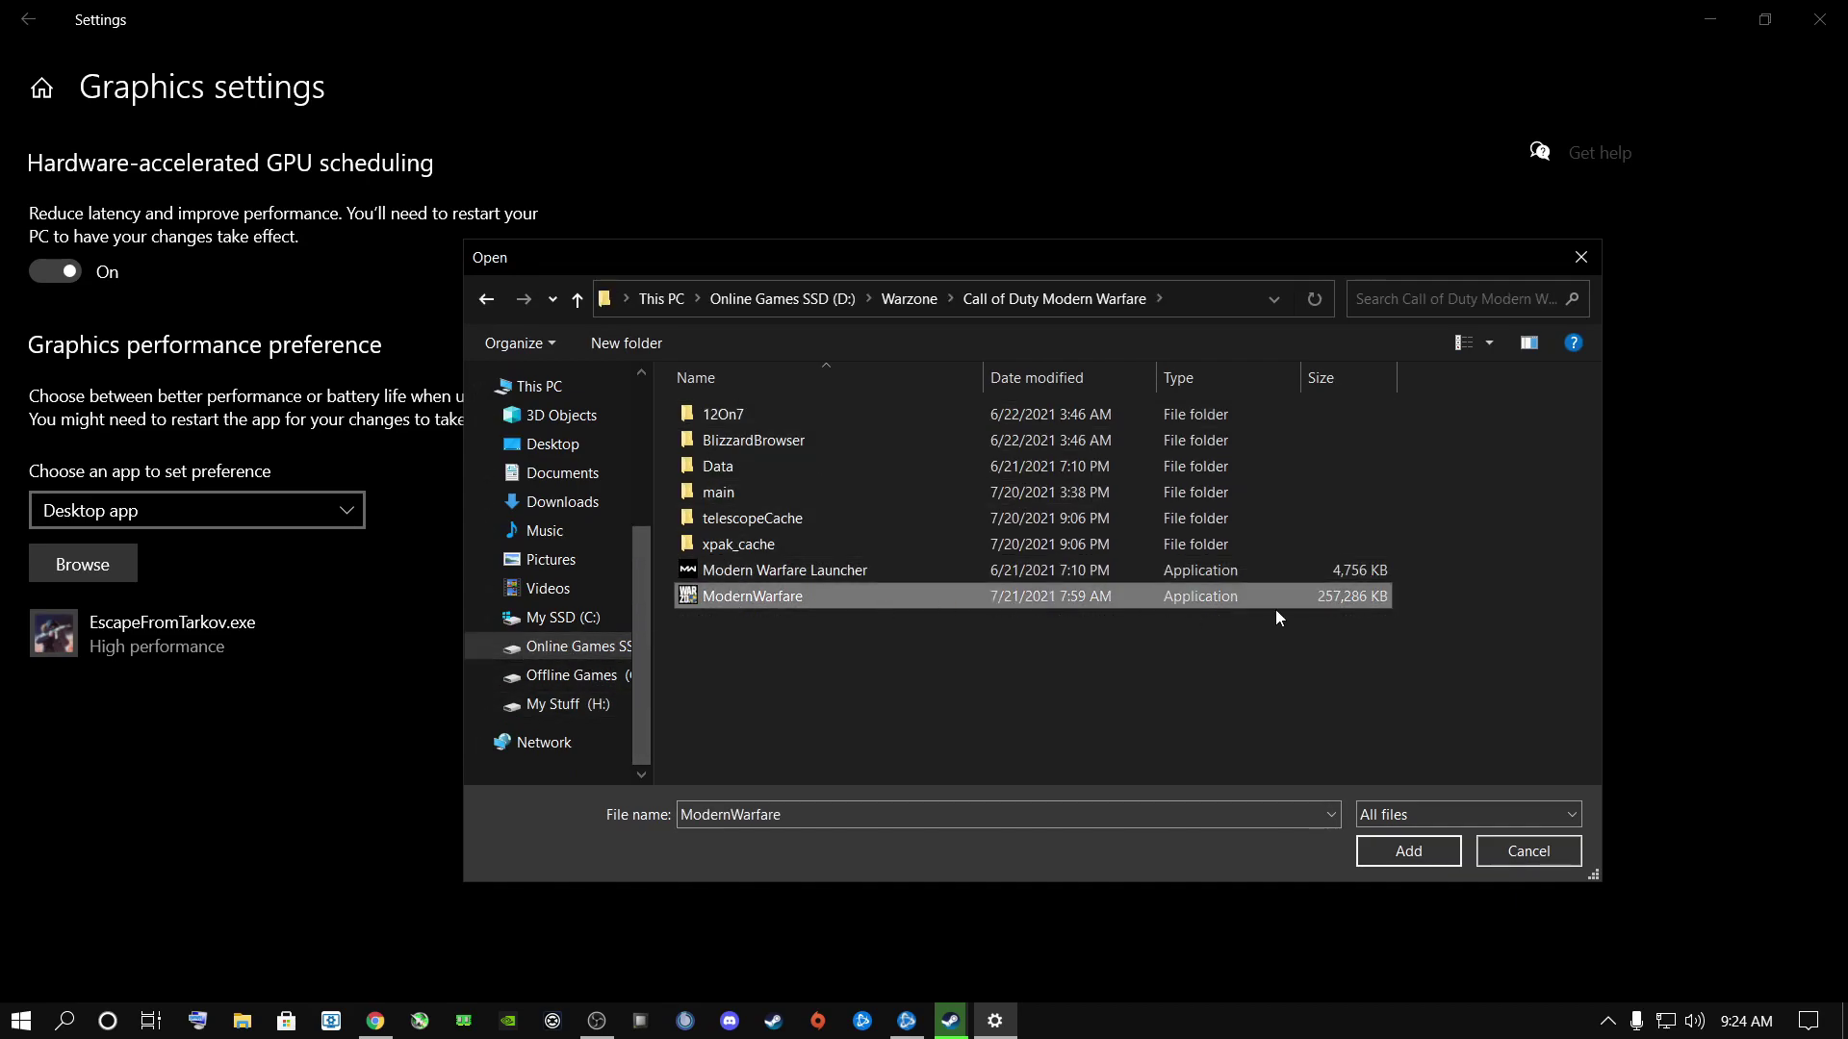
pyautogui.click(1319, 571)
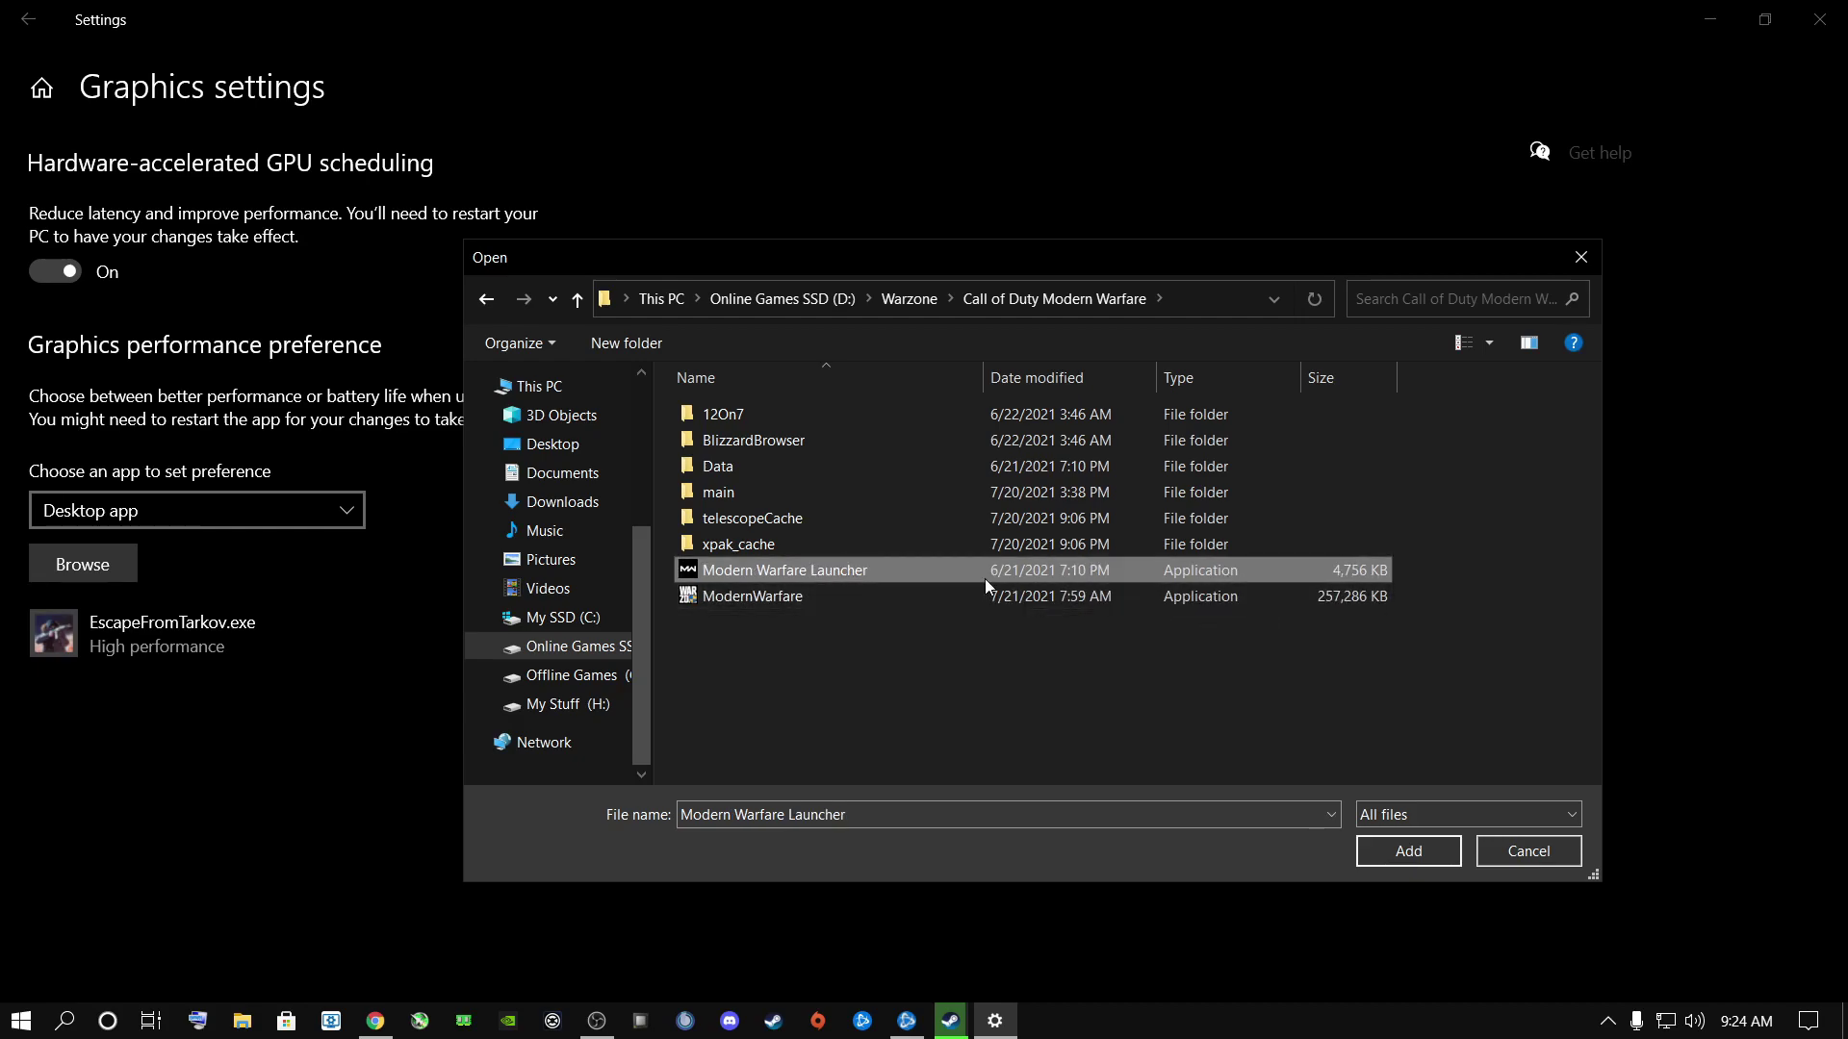
pyautogui.click(868, 595)
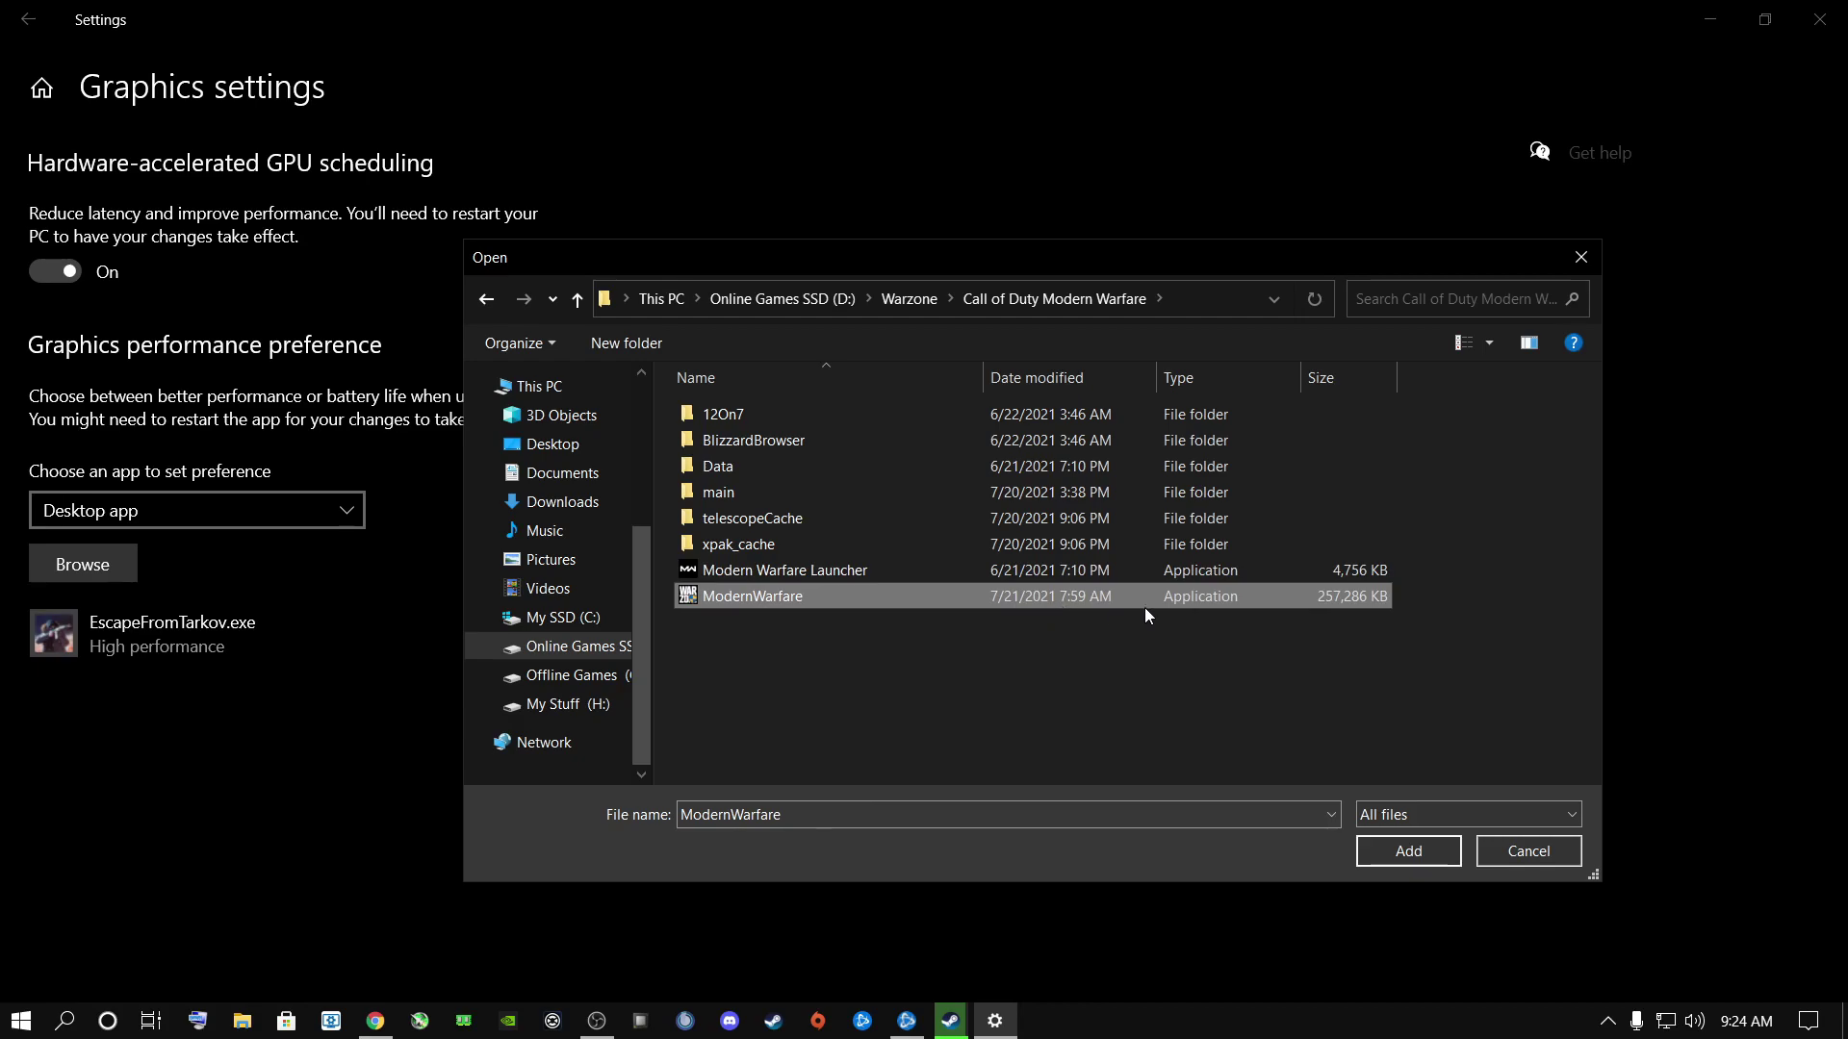
pyautogui.click(1436, 855)
# Set the graphics preference of Call of Duty: Modern Warfare to High performance, save it and close Settings.
pyautogui.click(367, 760)
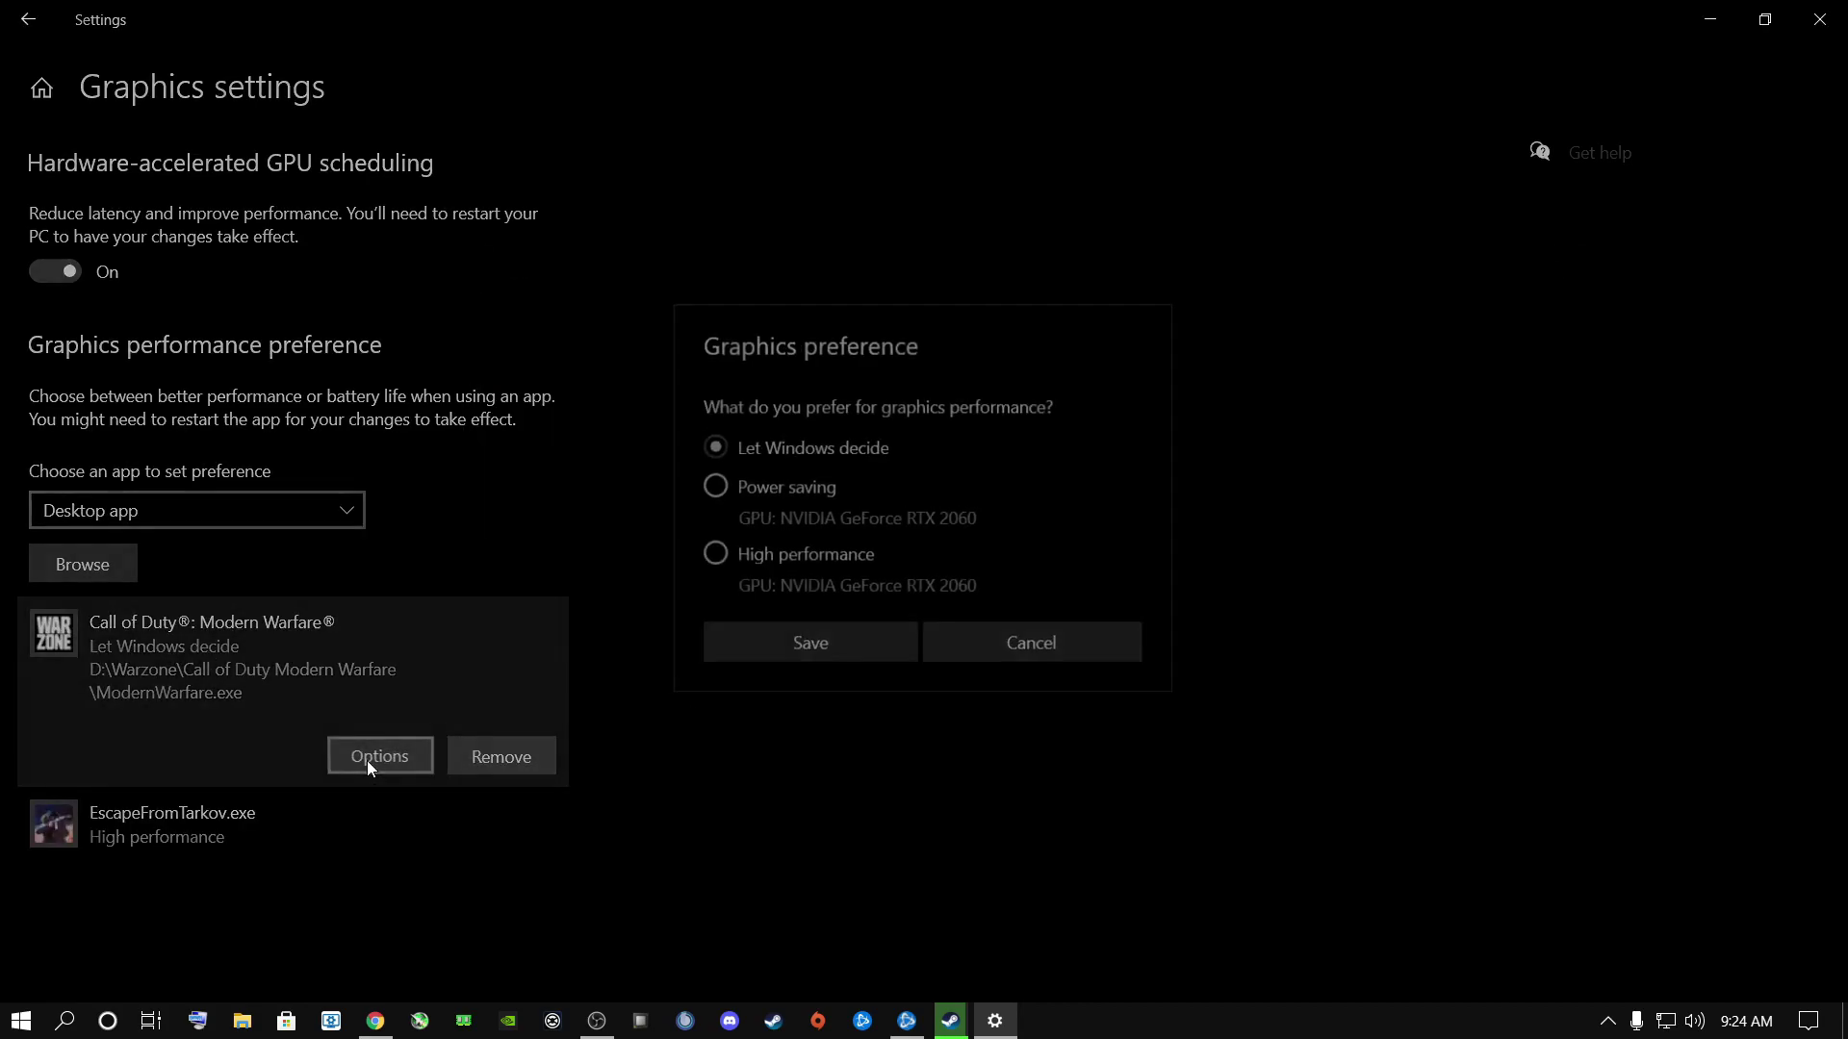
pyautogui.click(720, 561)
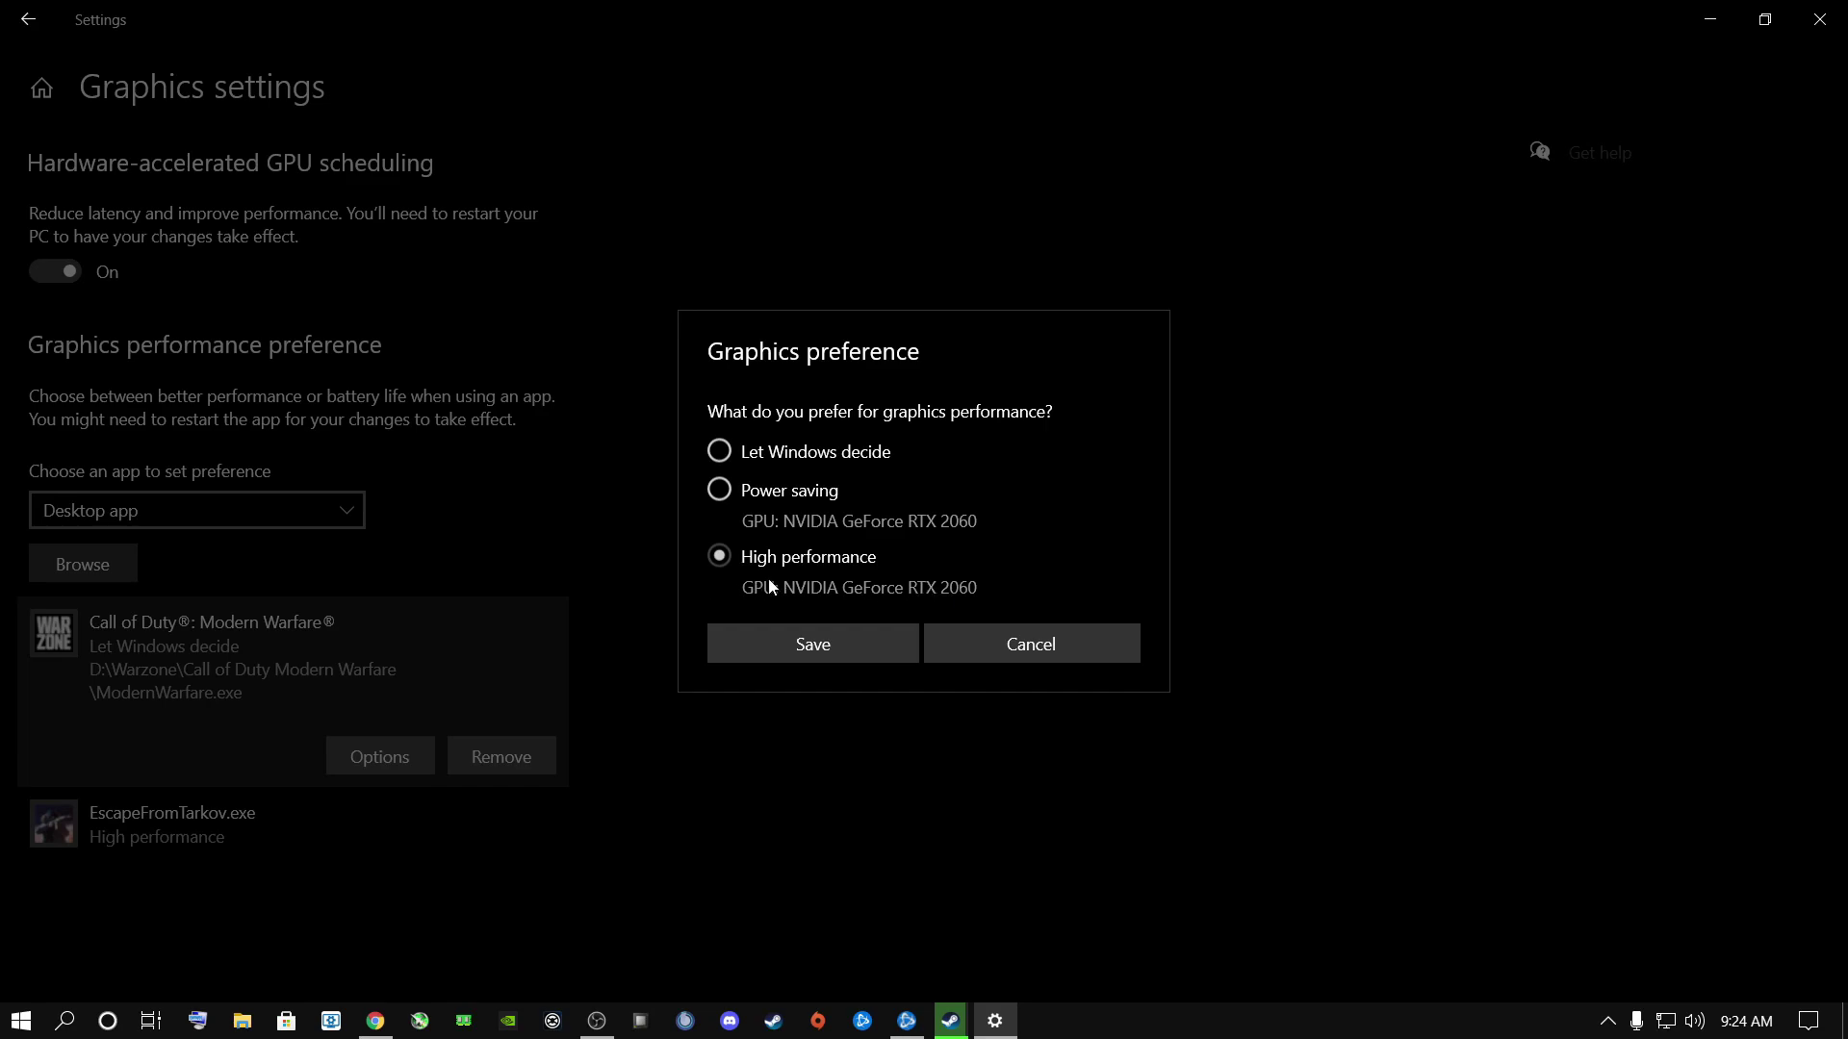
pyautogui.click(829, 642)
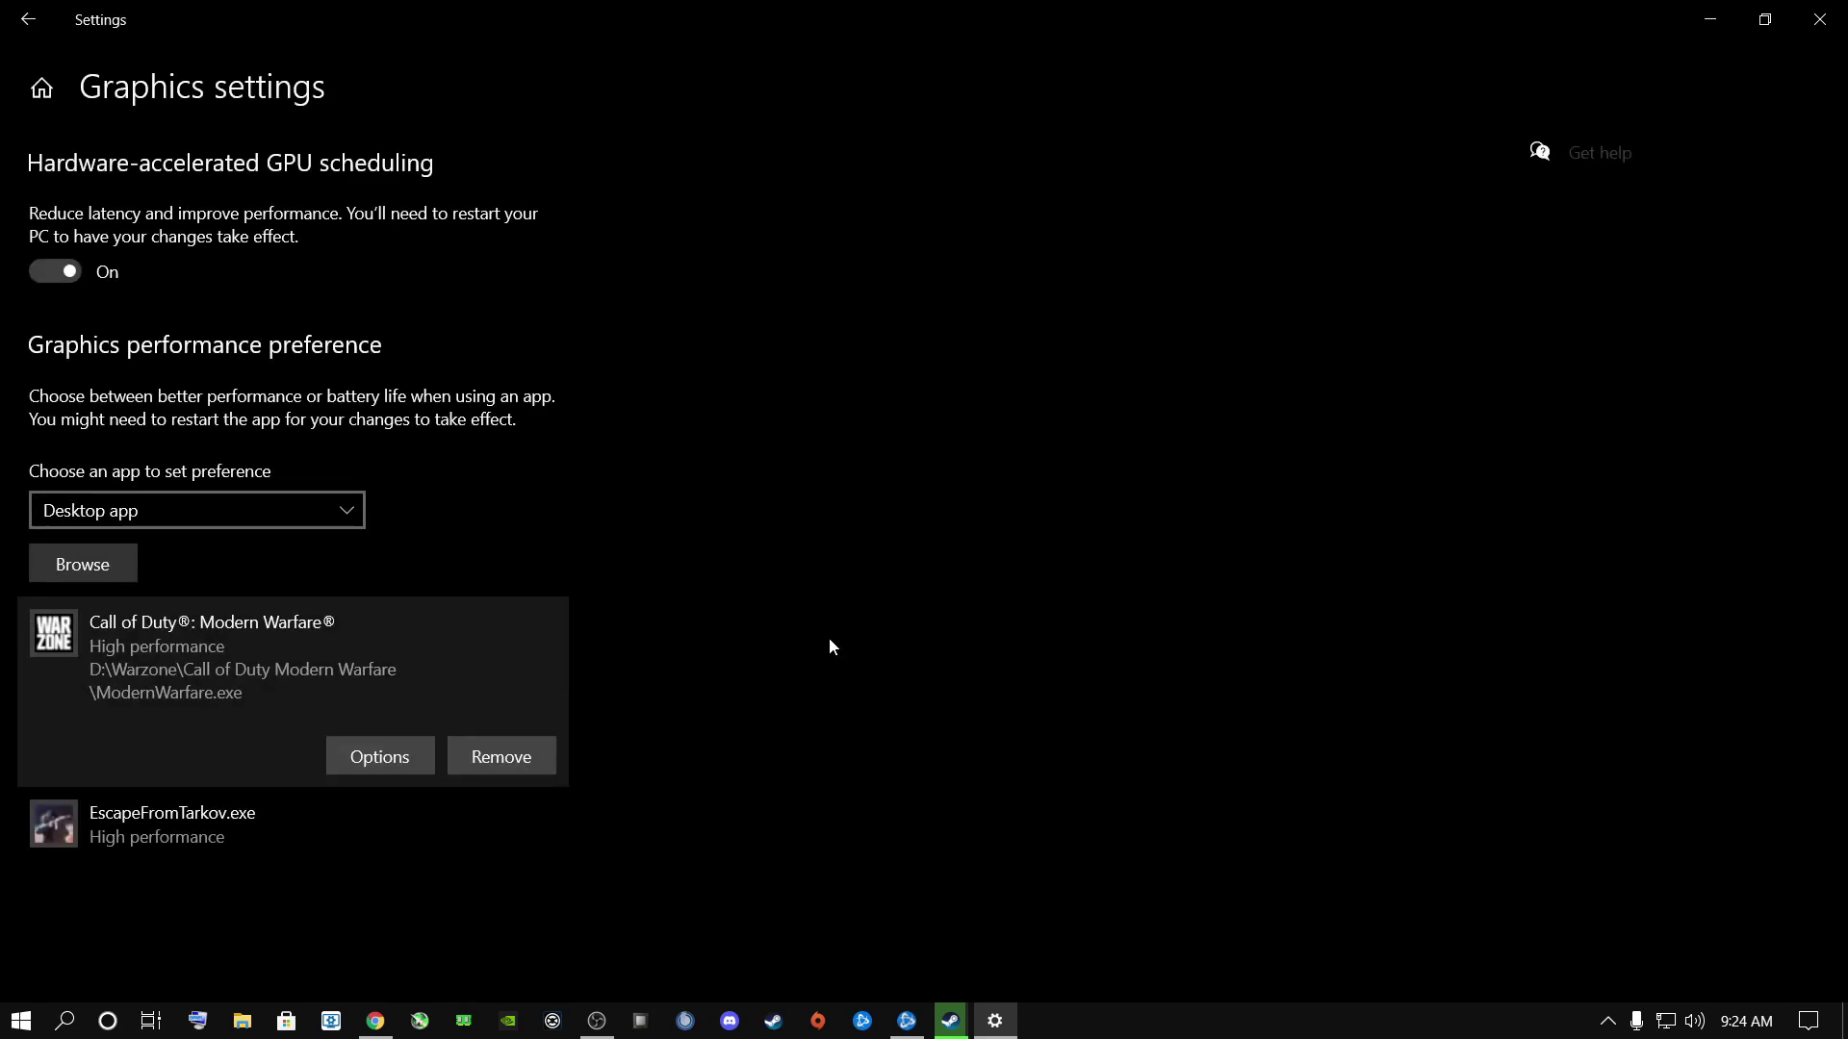
pyautogui.click(1810, 12)
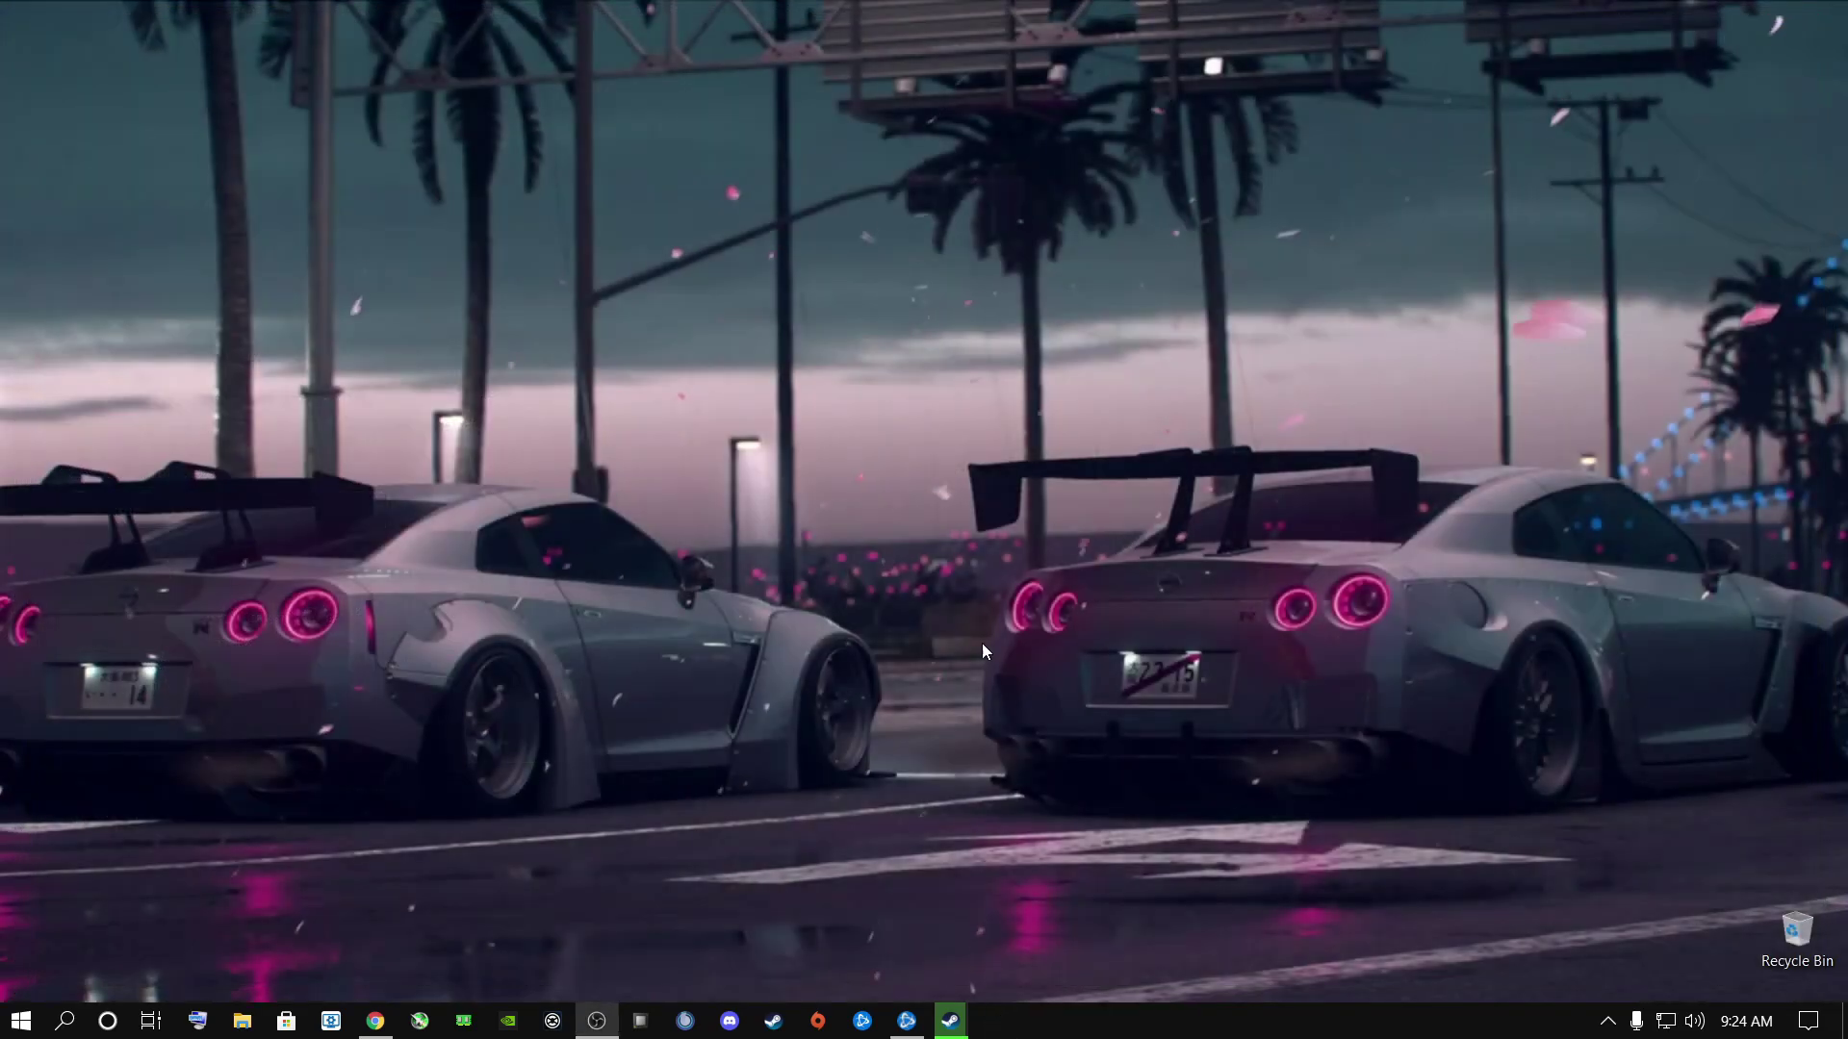
# Search Windows for "EDIT POWER PLAN" and open Edit power plan.
pyautogui.click(67, 1020)
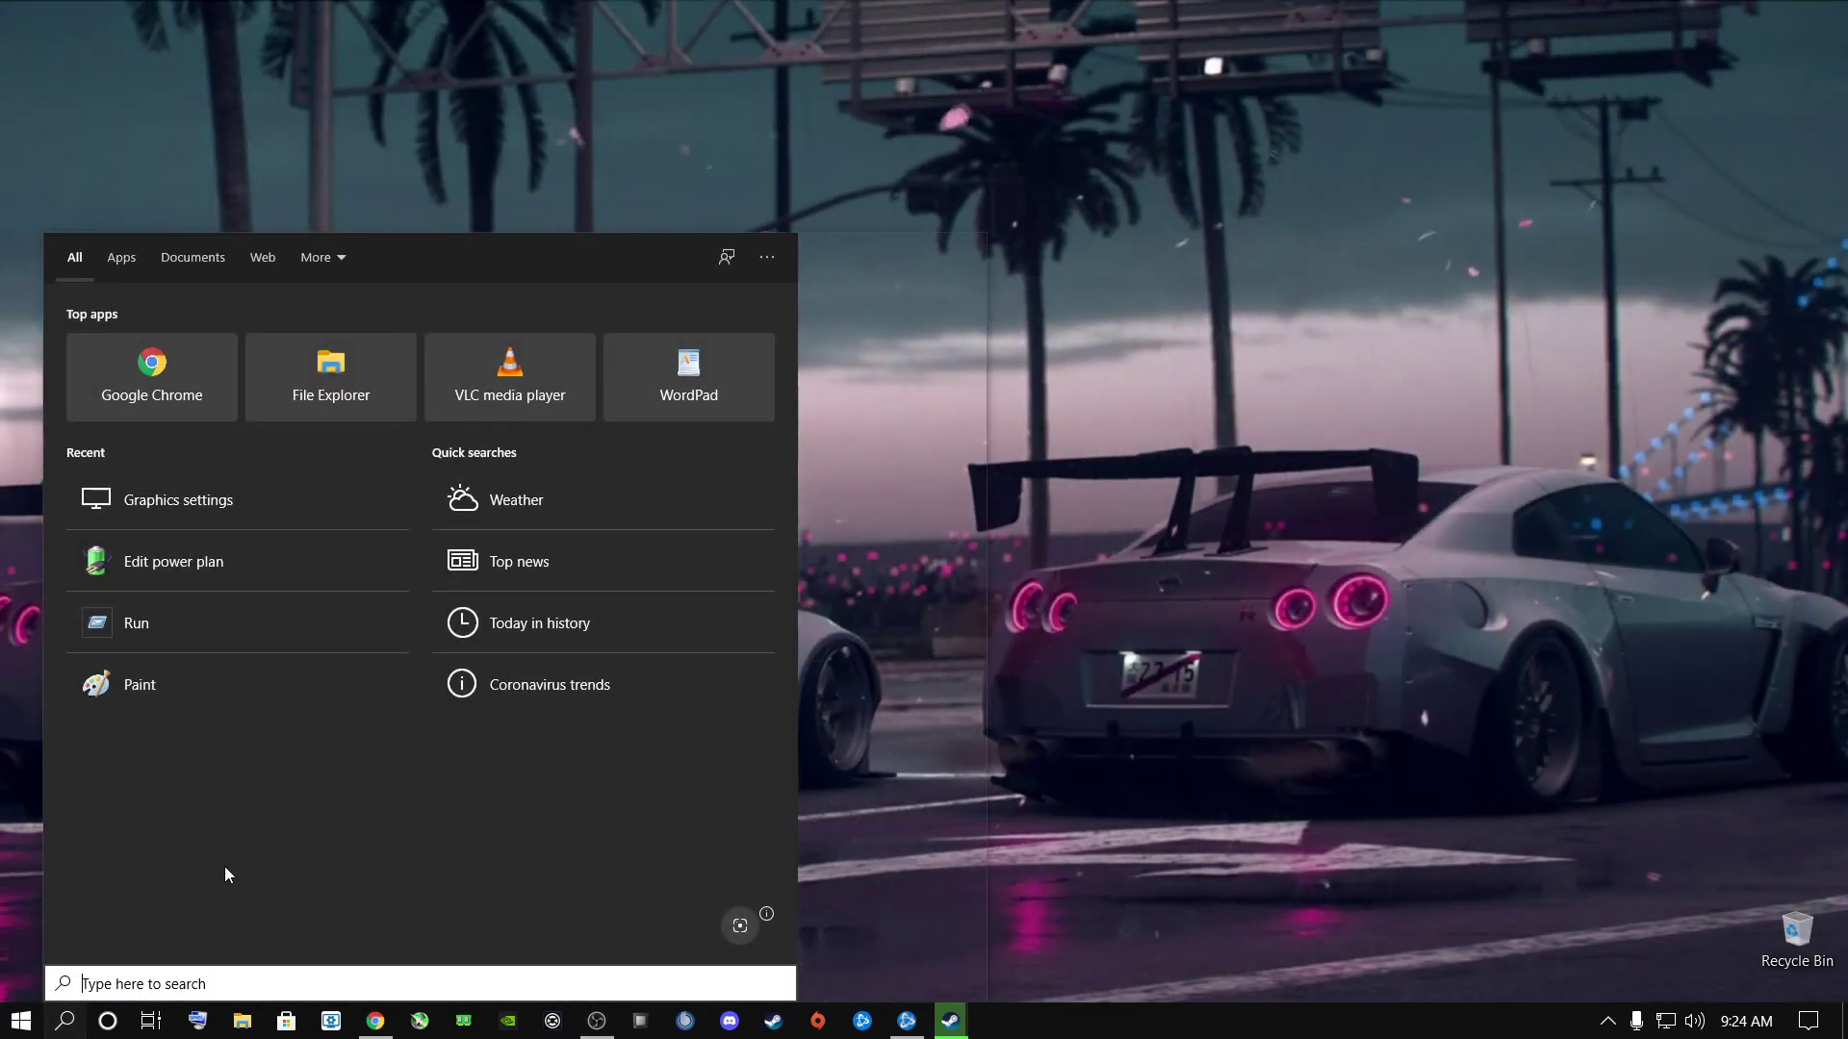
pyautogui.write('EDIT P')
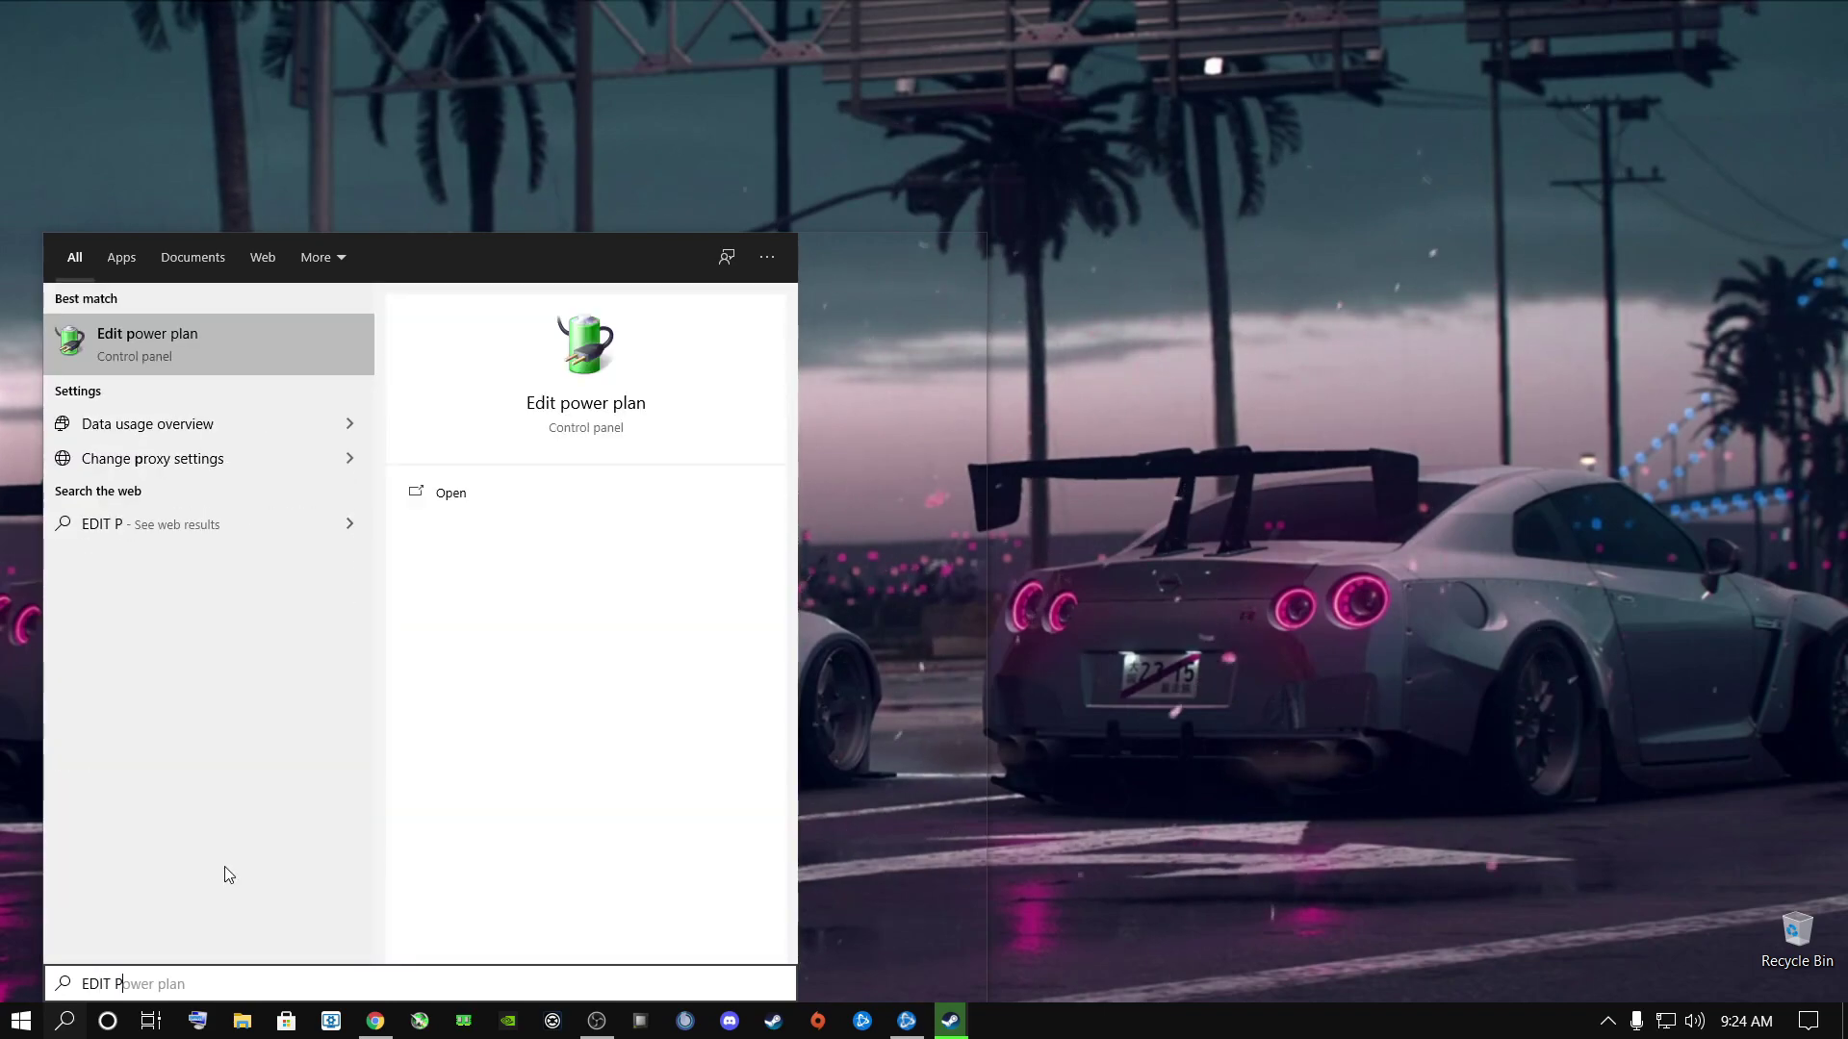
pyautogui.write('OWER PLAN')
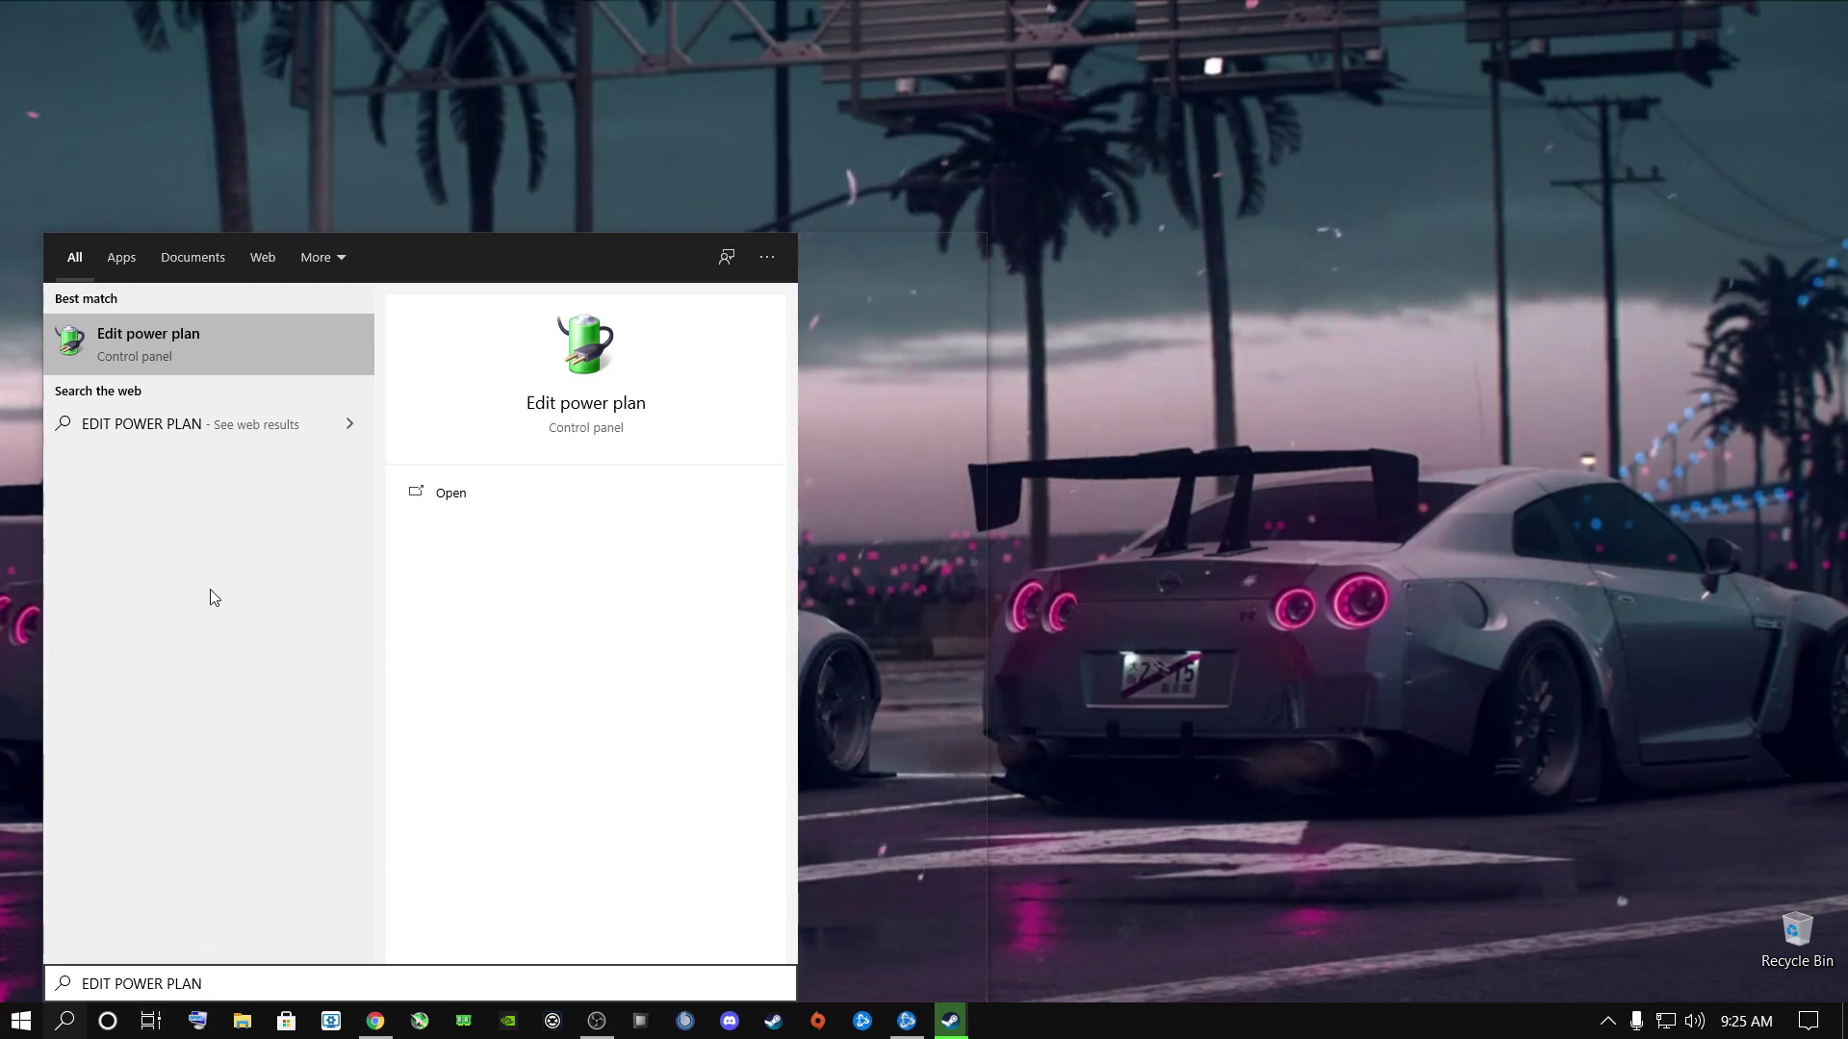
pyautogui.click(131, 342)
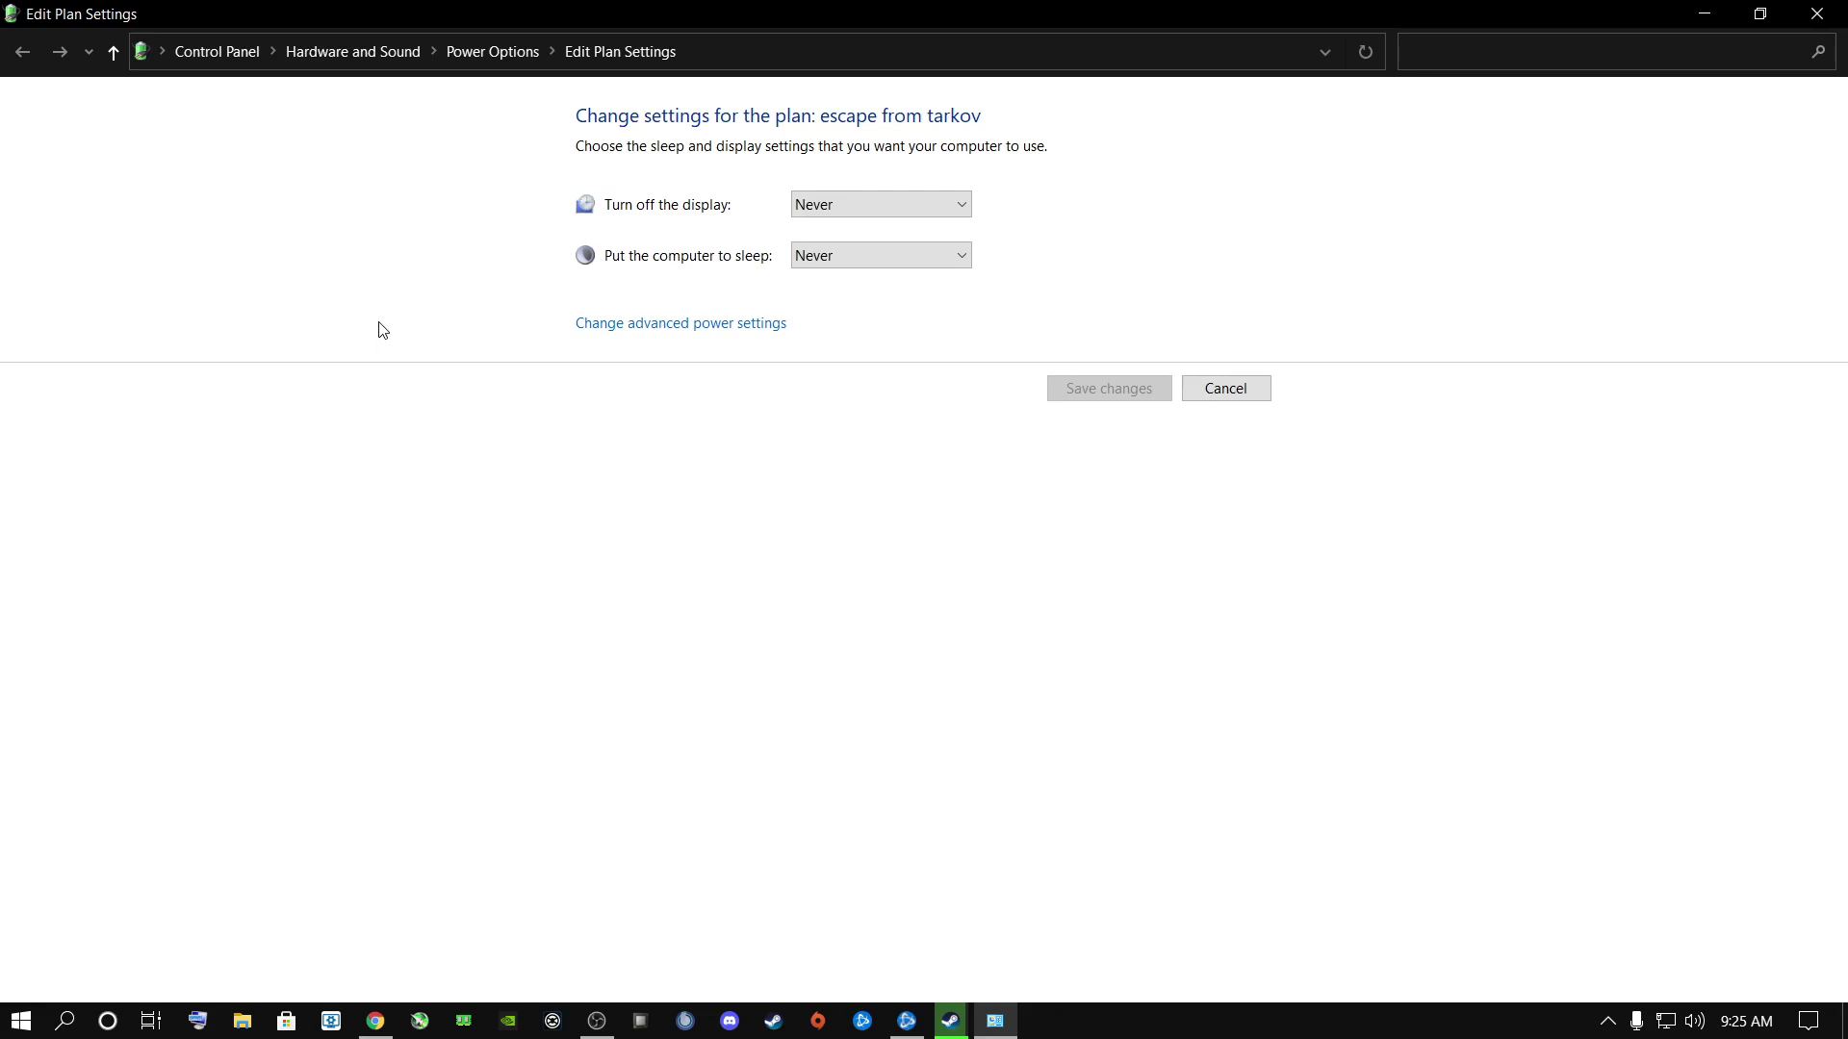
# Create a new power plan based on High performance and name it "for warzone".
pyautogui.click(490, 51)
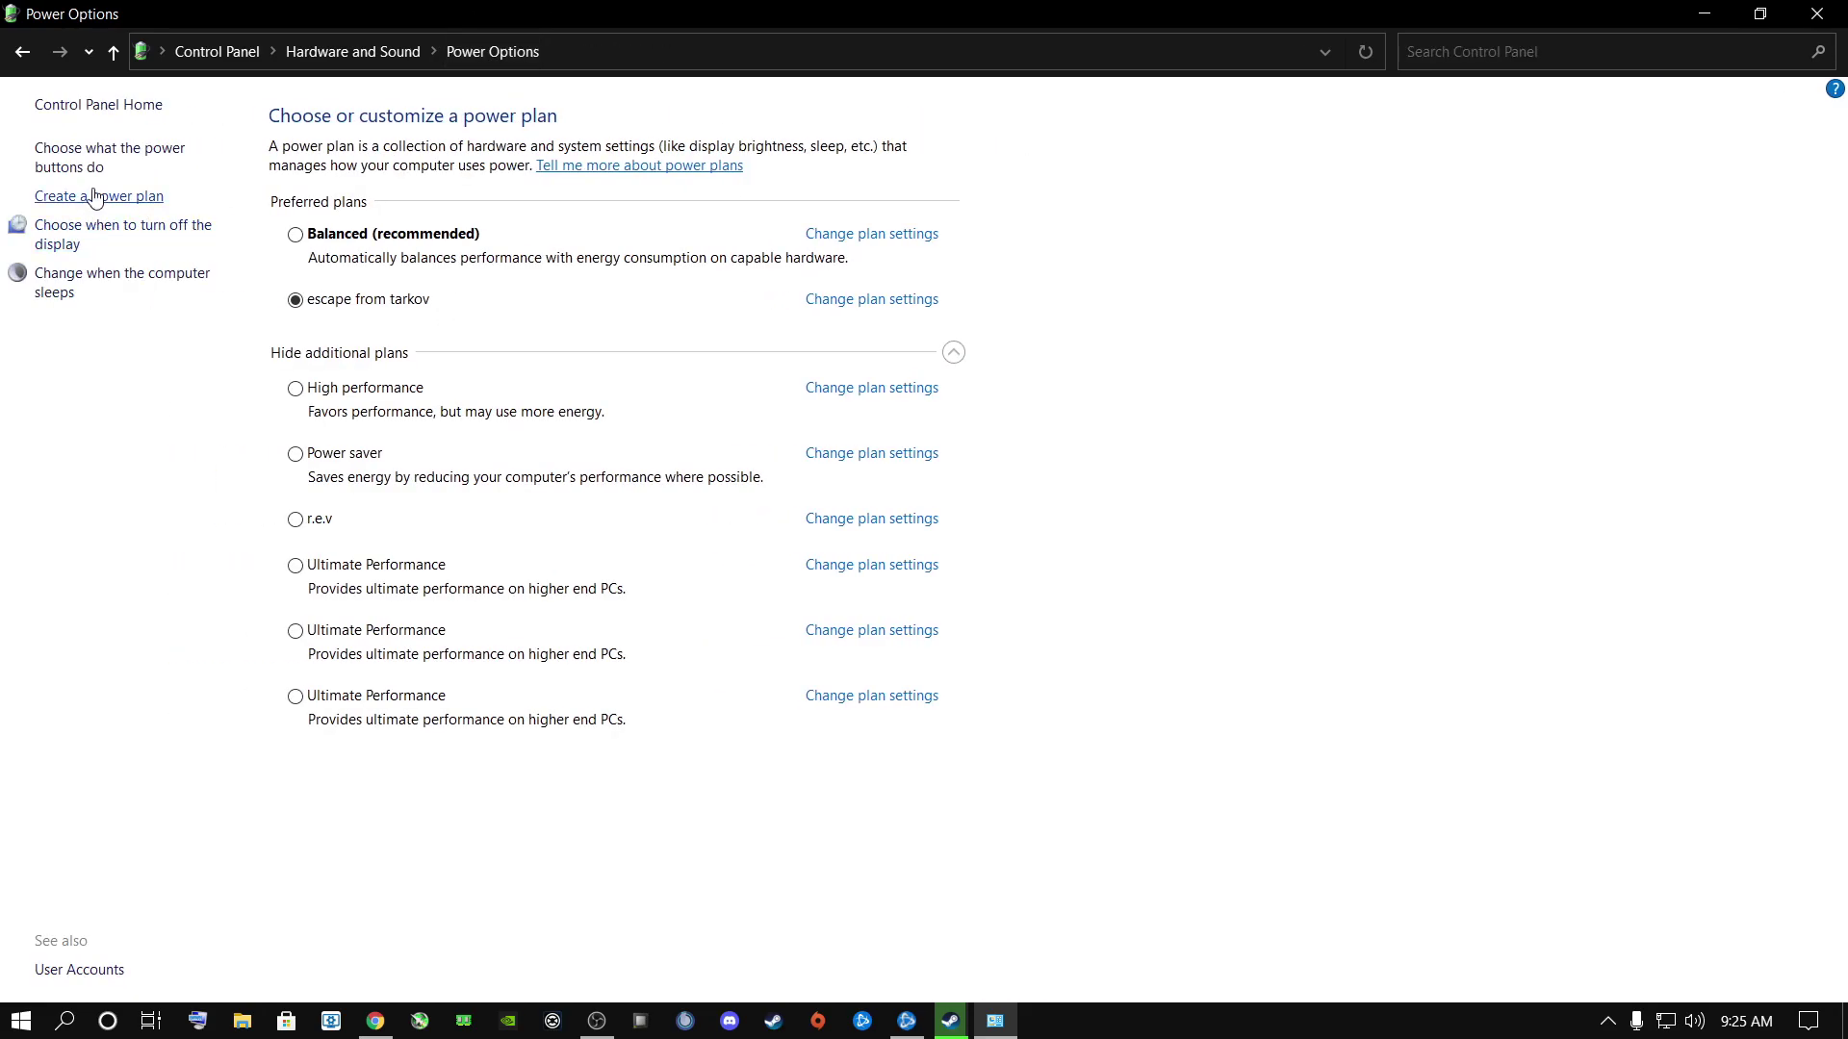
pyautogui.click(91, 196)
pyautogui.click(603, 314)
pyautogui.tripleClick(725, 434)
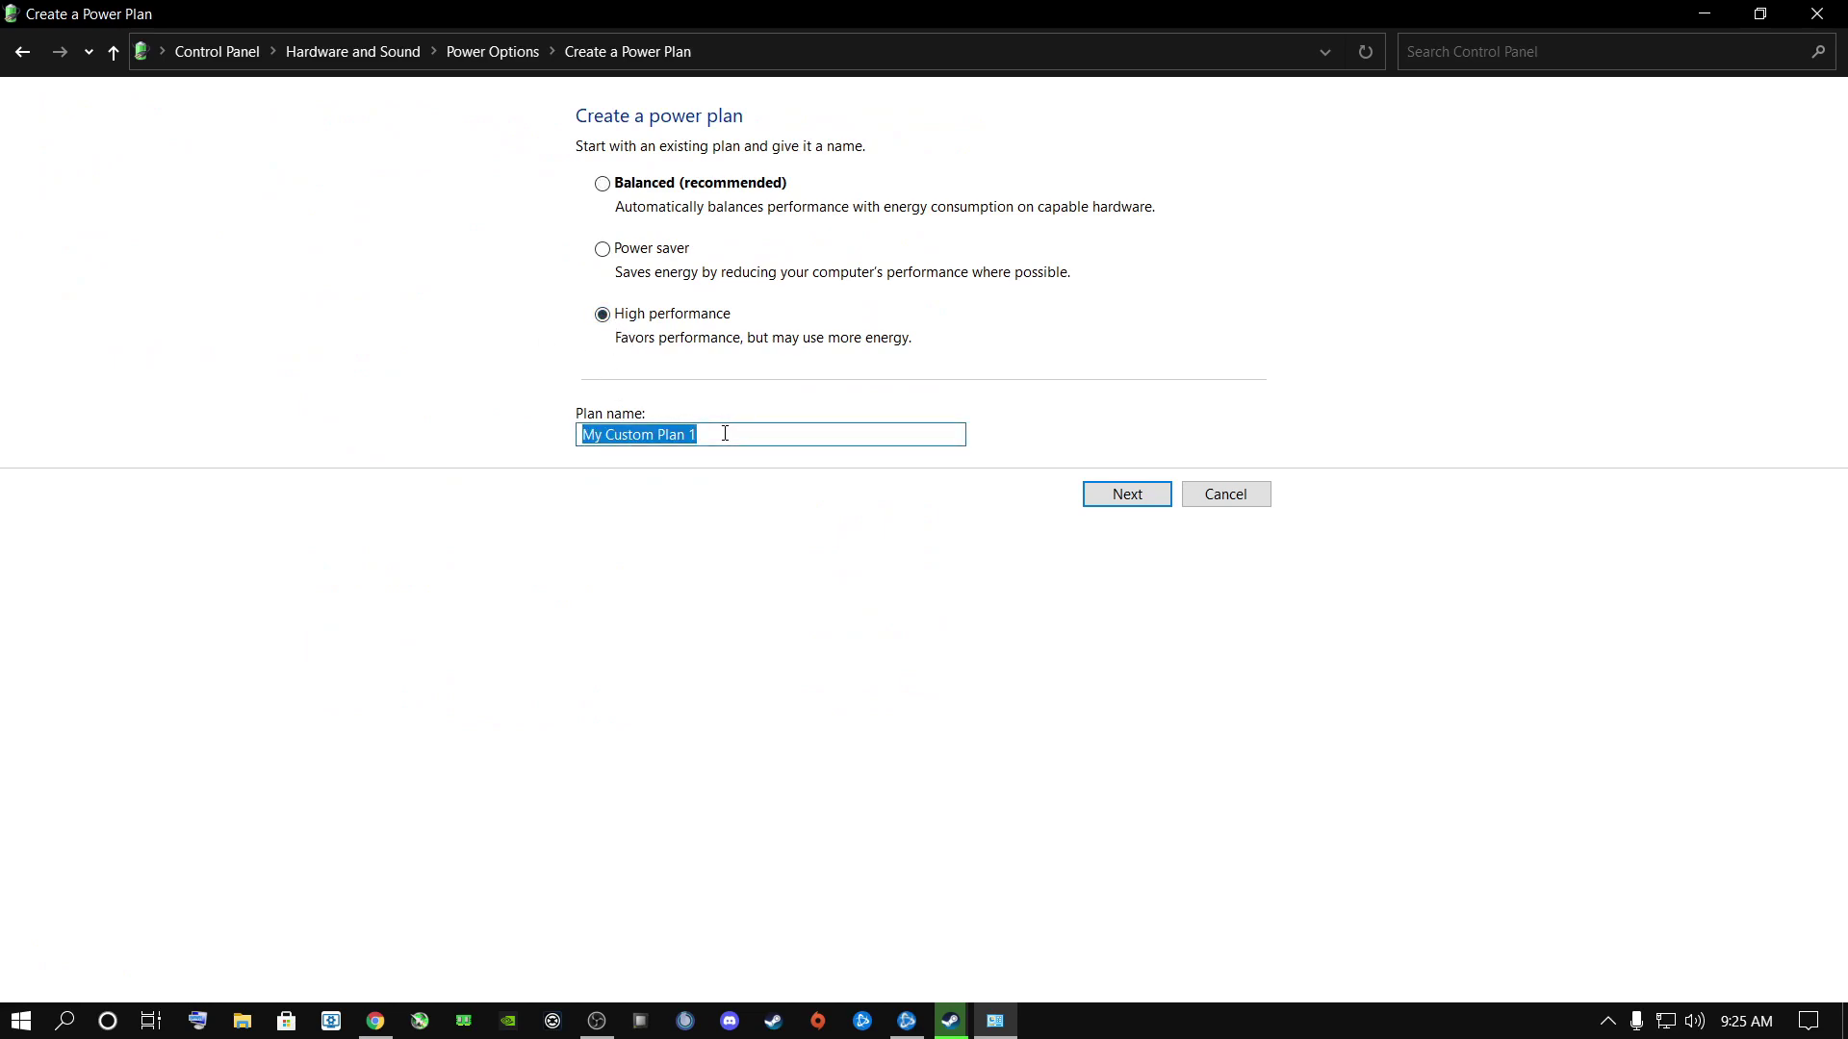
pyautogui.press('BackSpace')
pyautogui.write('for warzone')
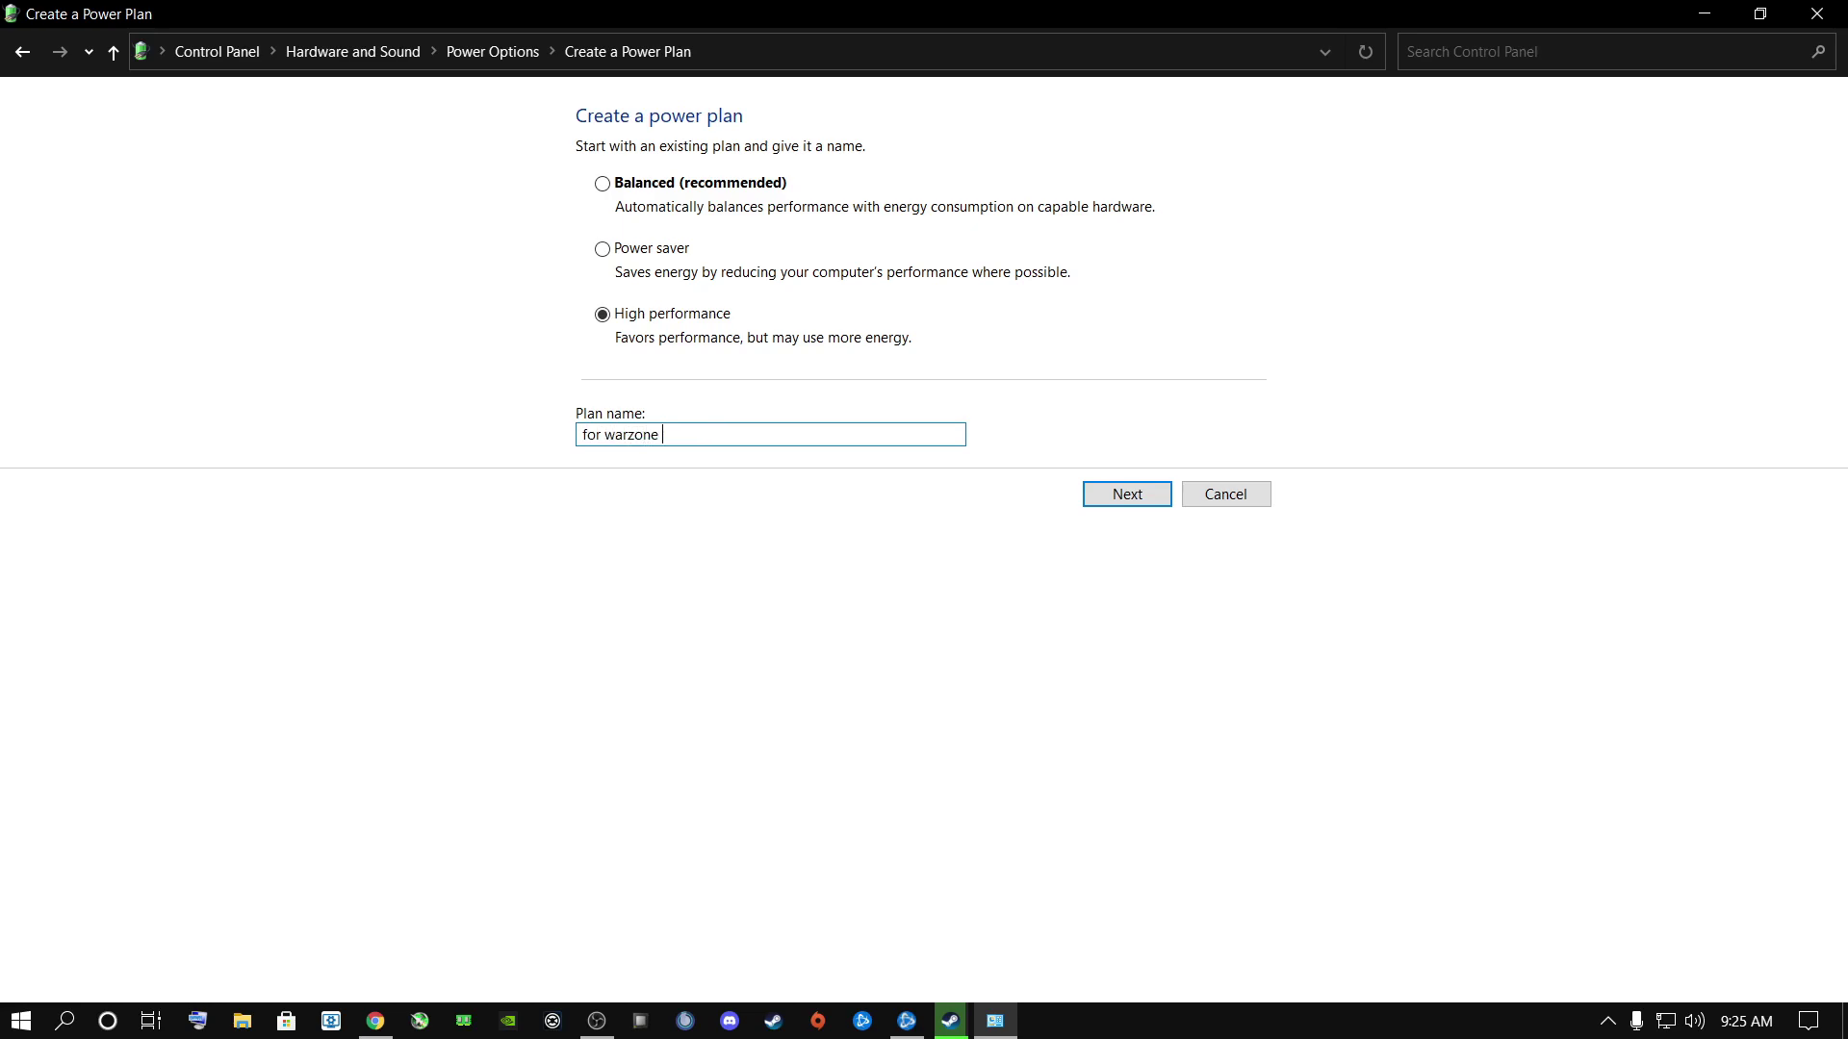
pyautogui.click(1107, 495)
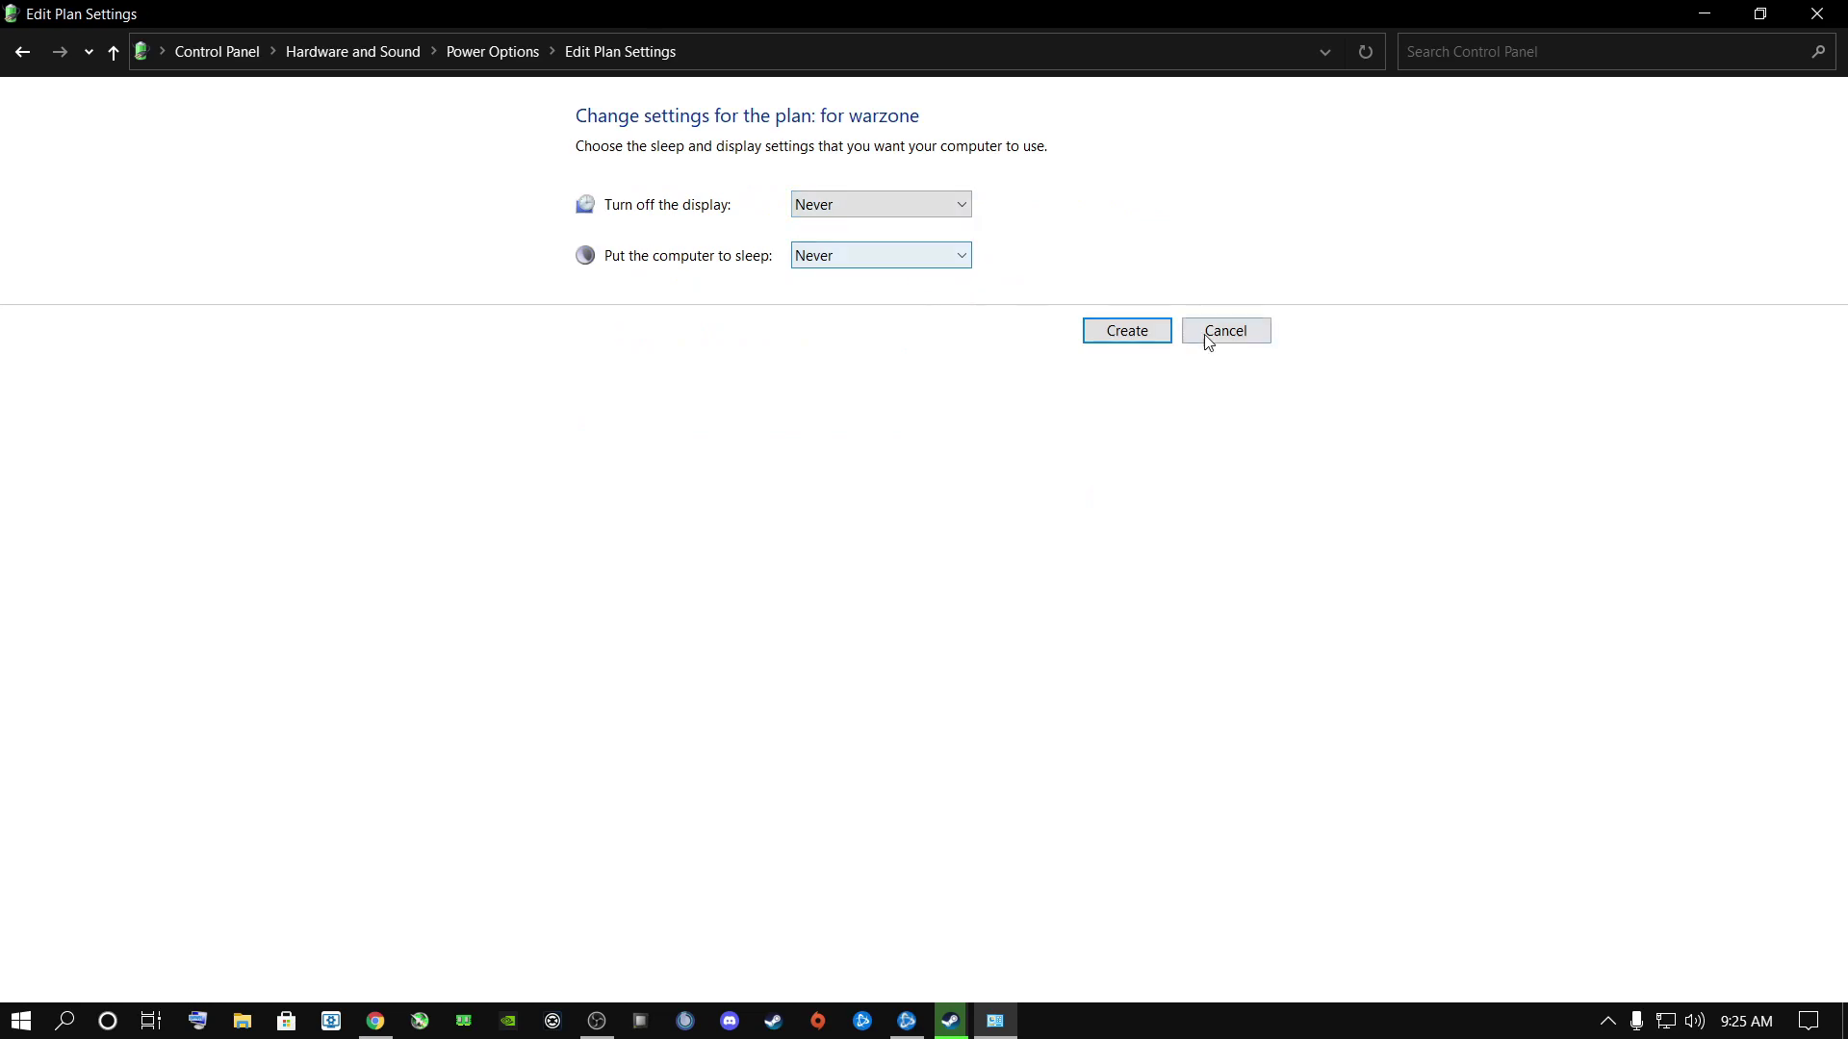
pyautogui.click(1116, 332)
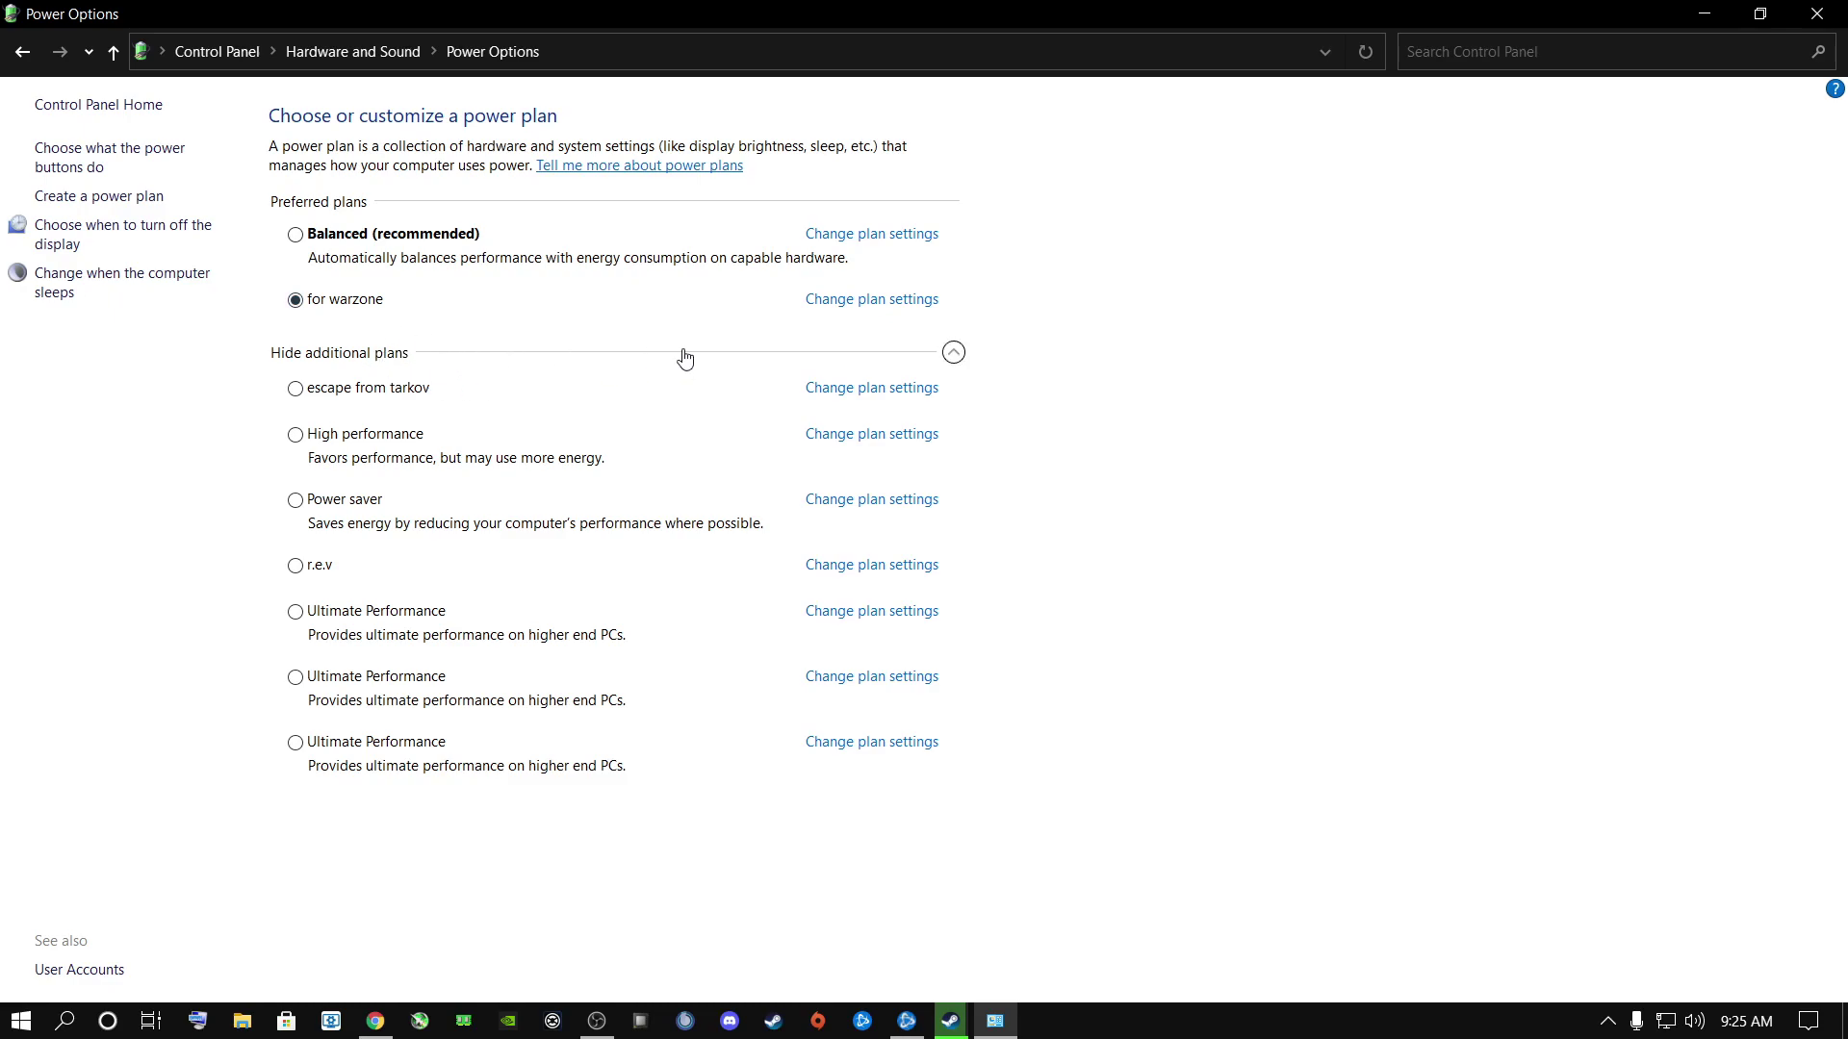
# In the advanced power settings of the "for warzone" plan, set Turn off hard disk after to 0 minutes.
pyautogui.click(870, 301)
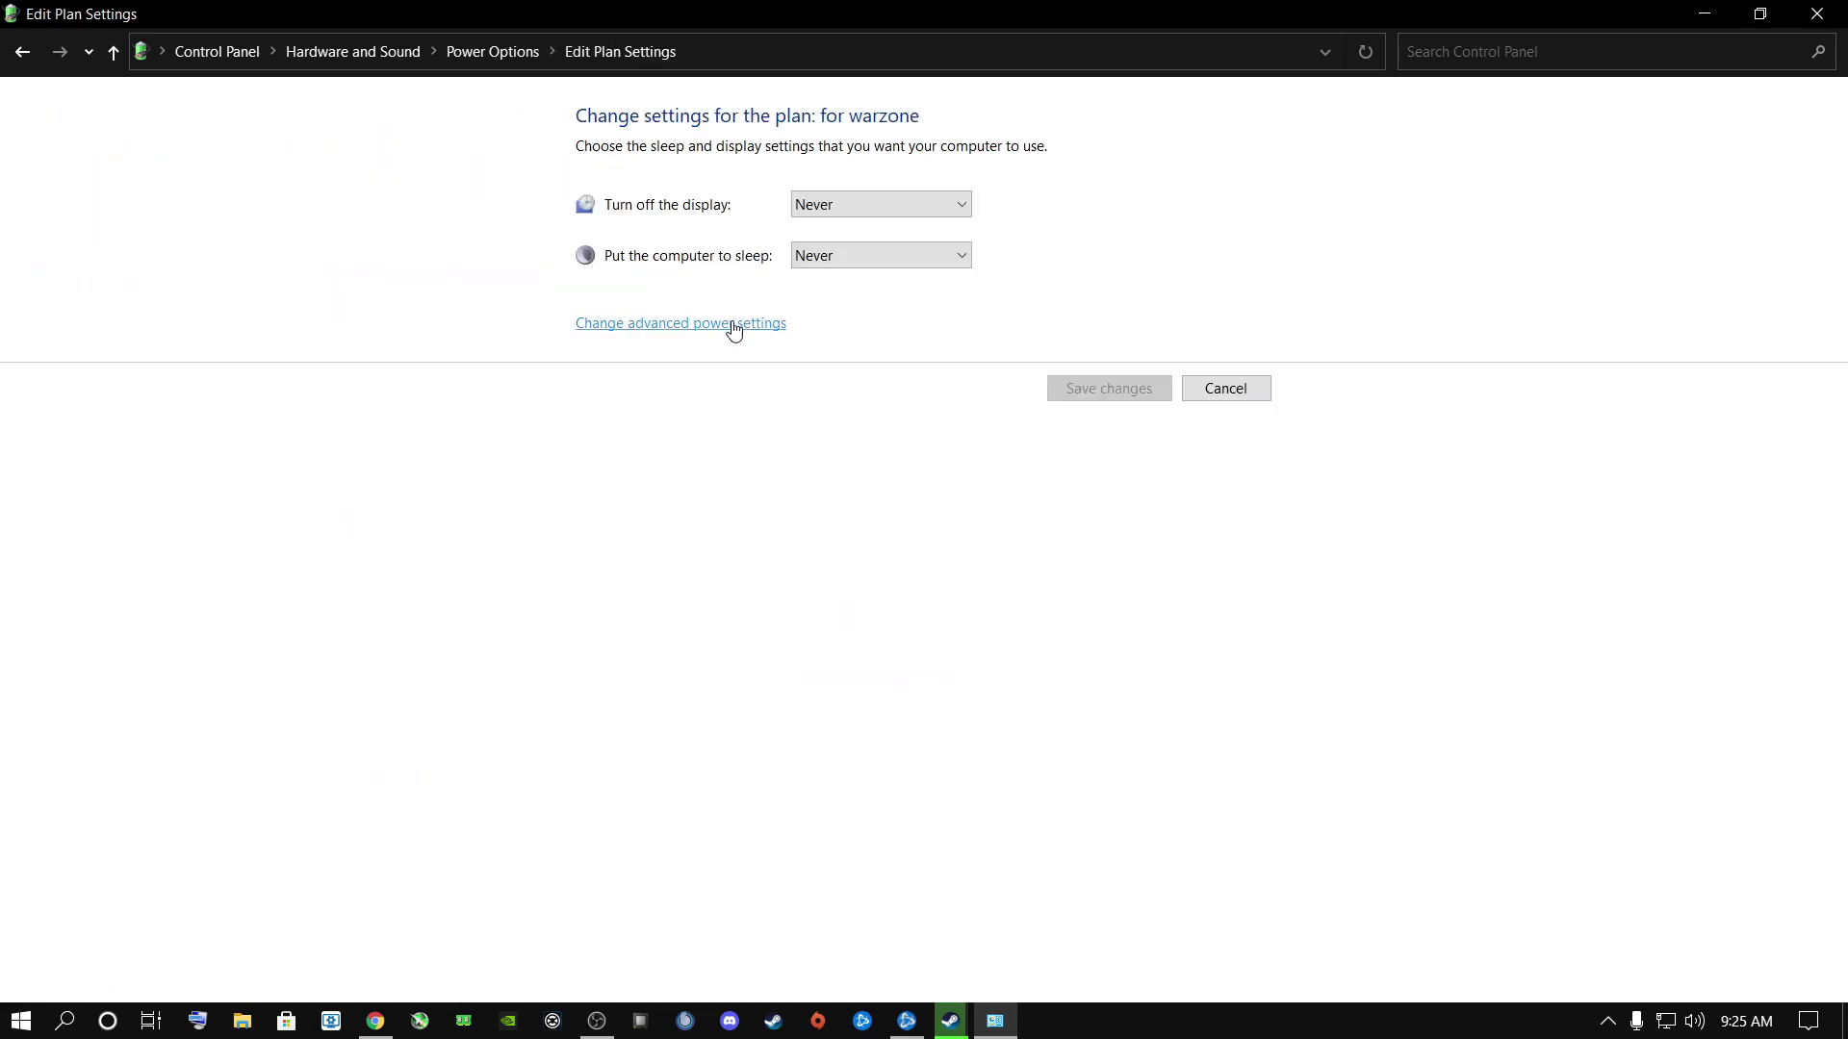
pyautogui.click(646, 332)
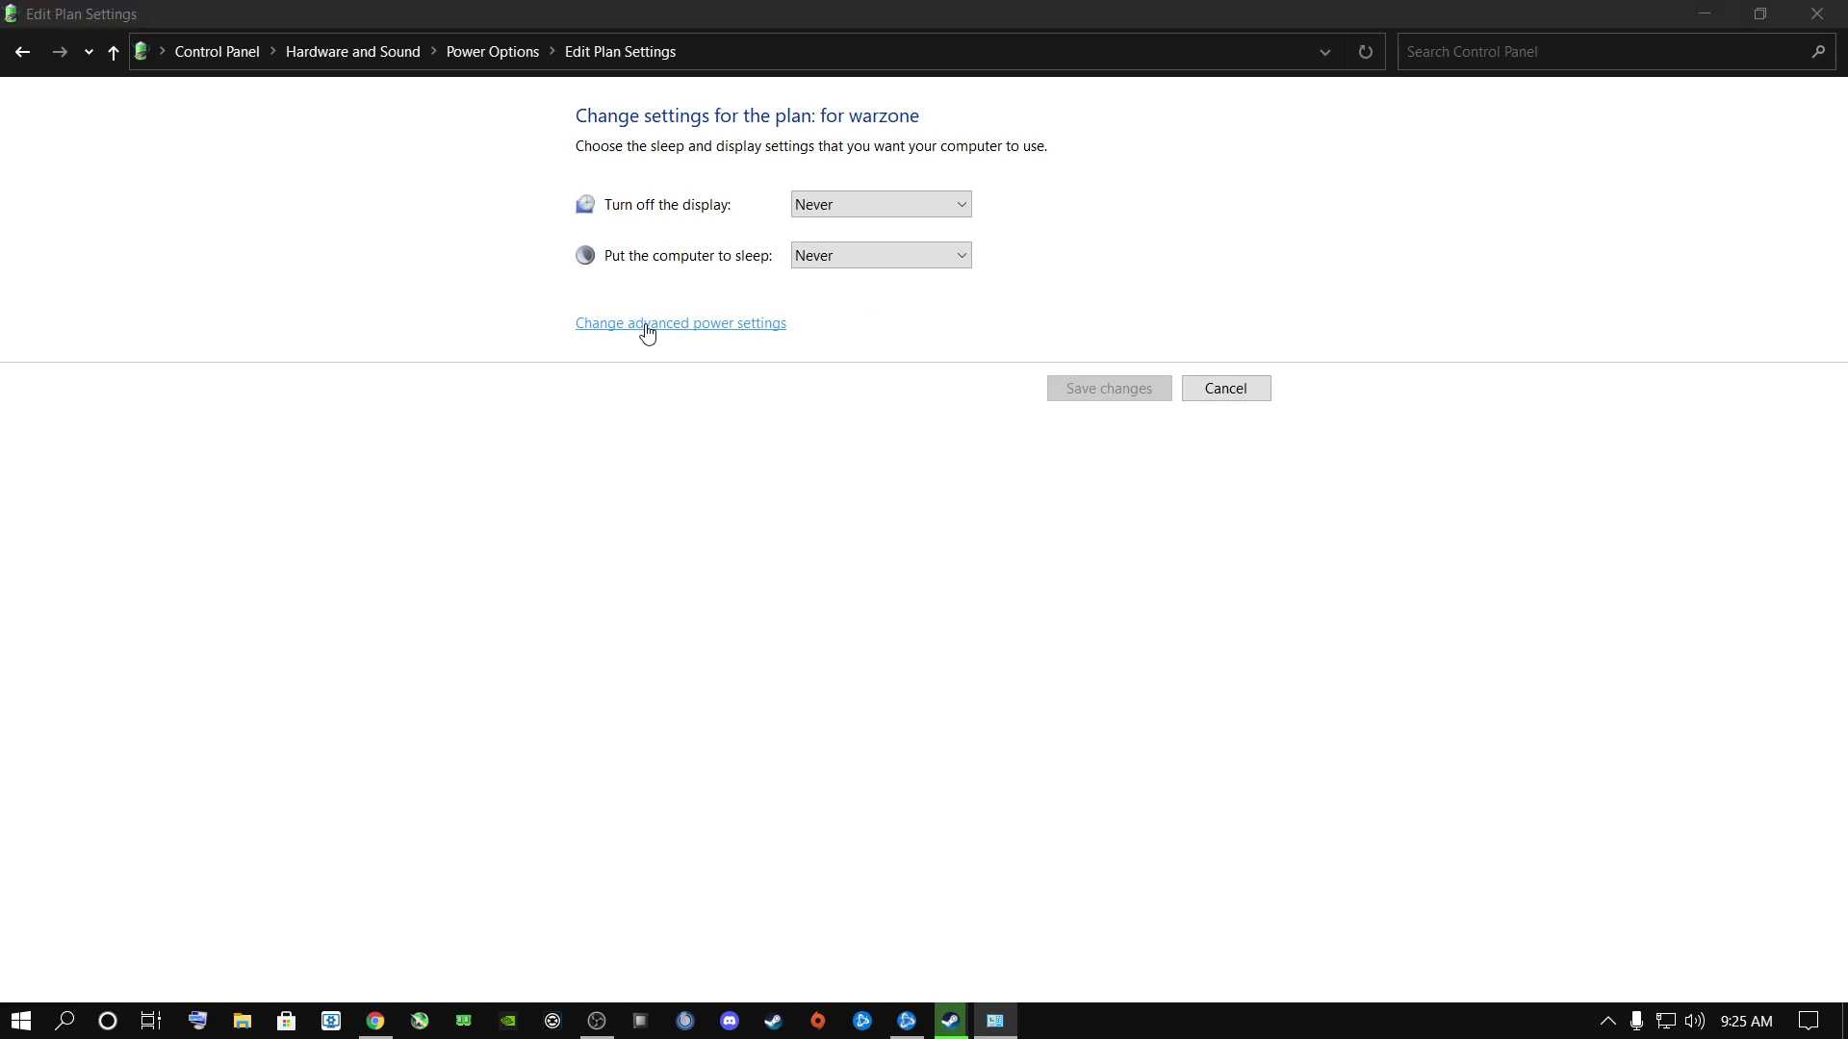
pyautogui.click(175, 339)
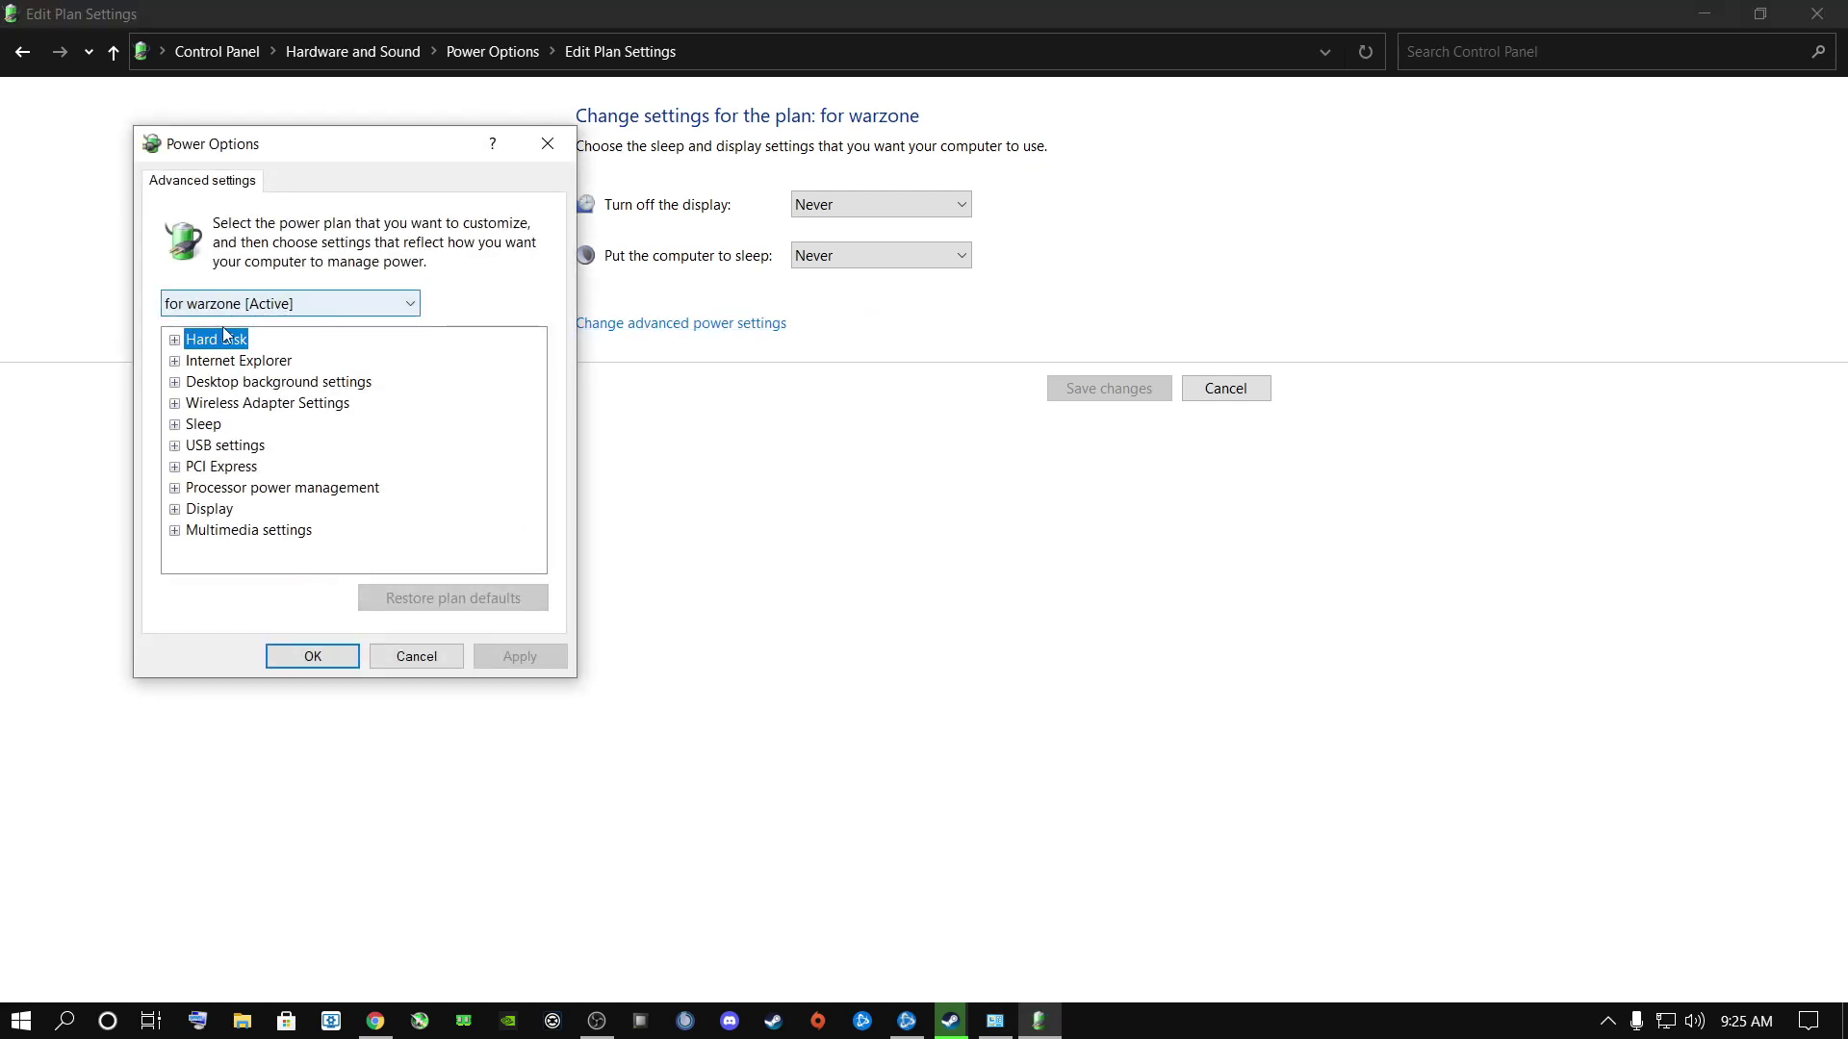
pyautogui.click(176, 341)
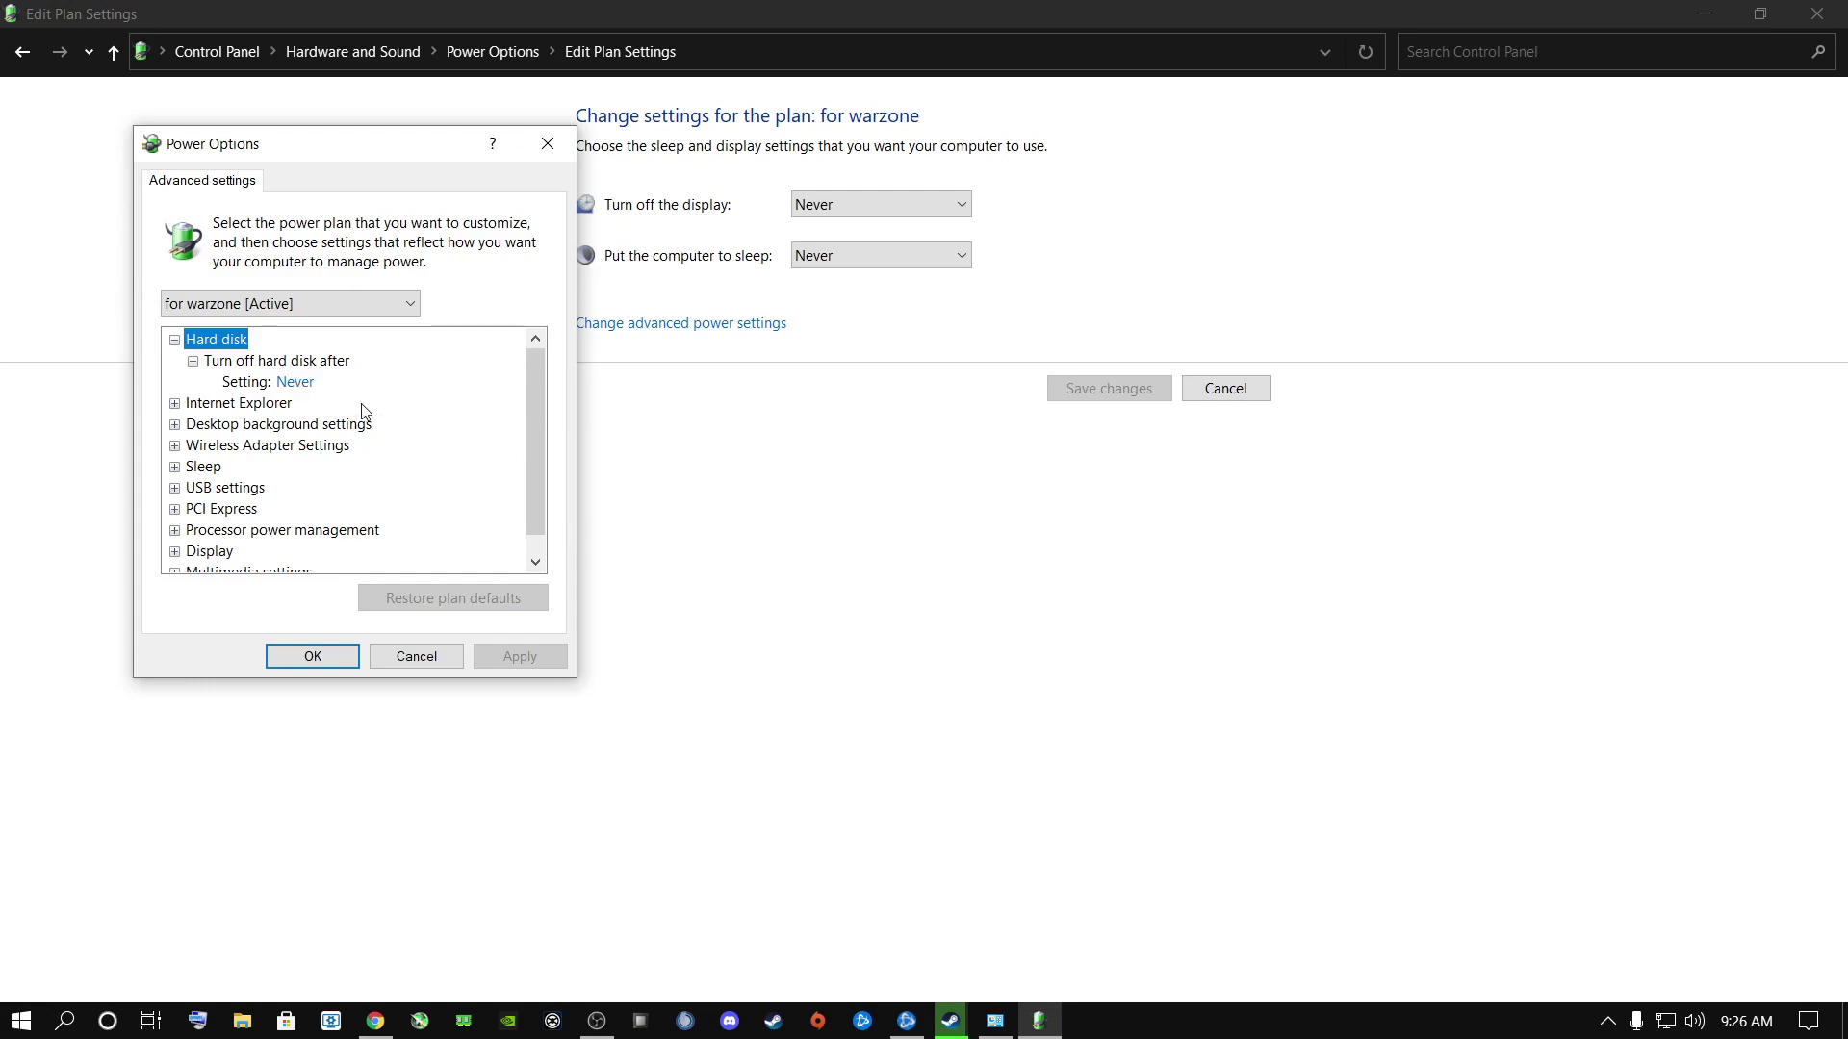
pyautogui.click(298, 383)
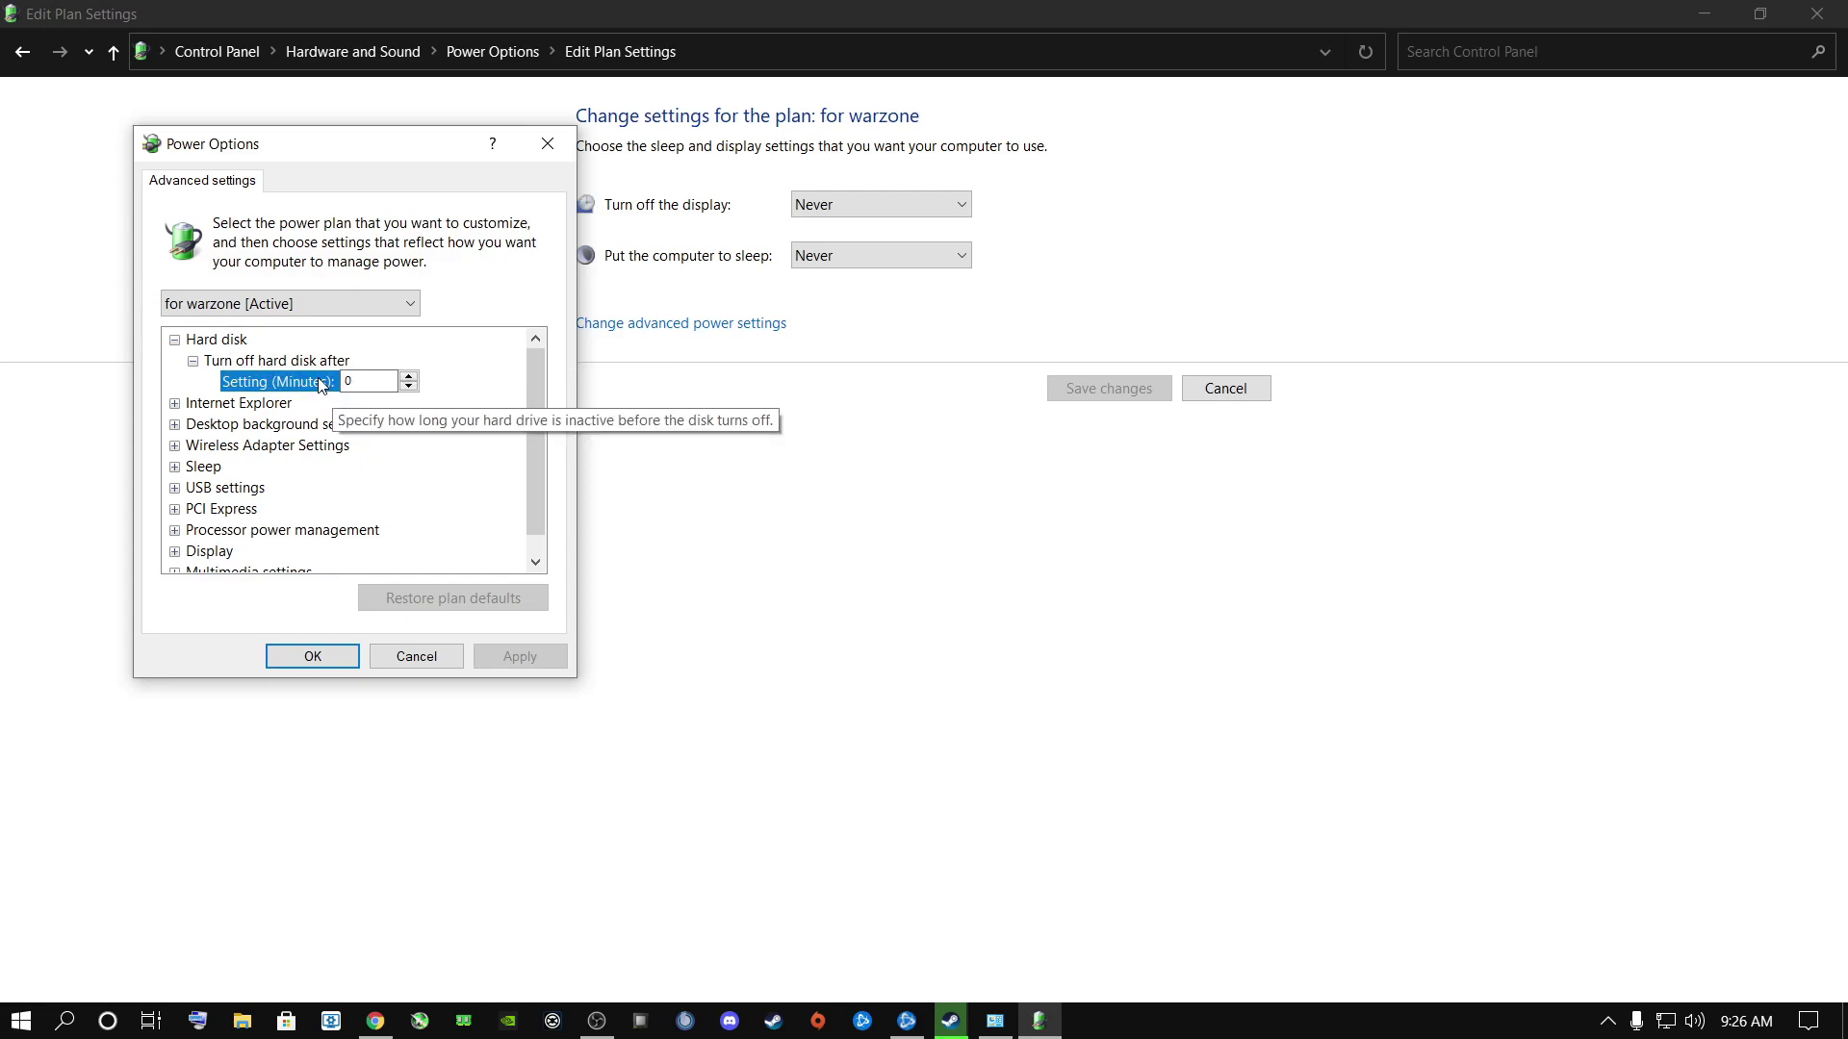
pyautogui.press('BackSpace')
pyautogui.write('0')
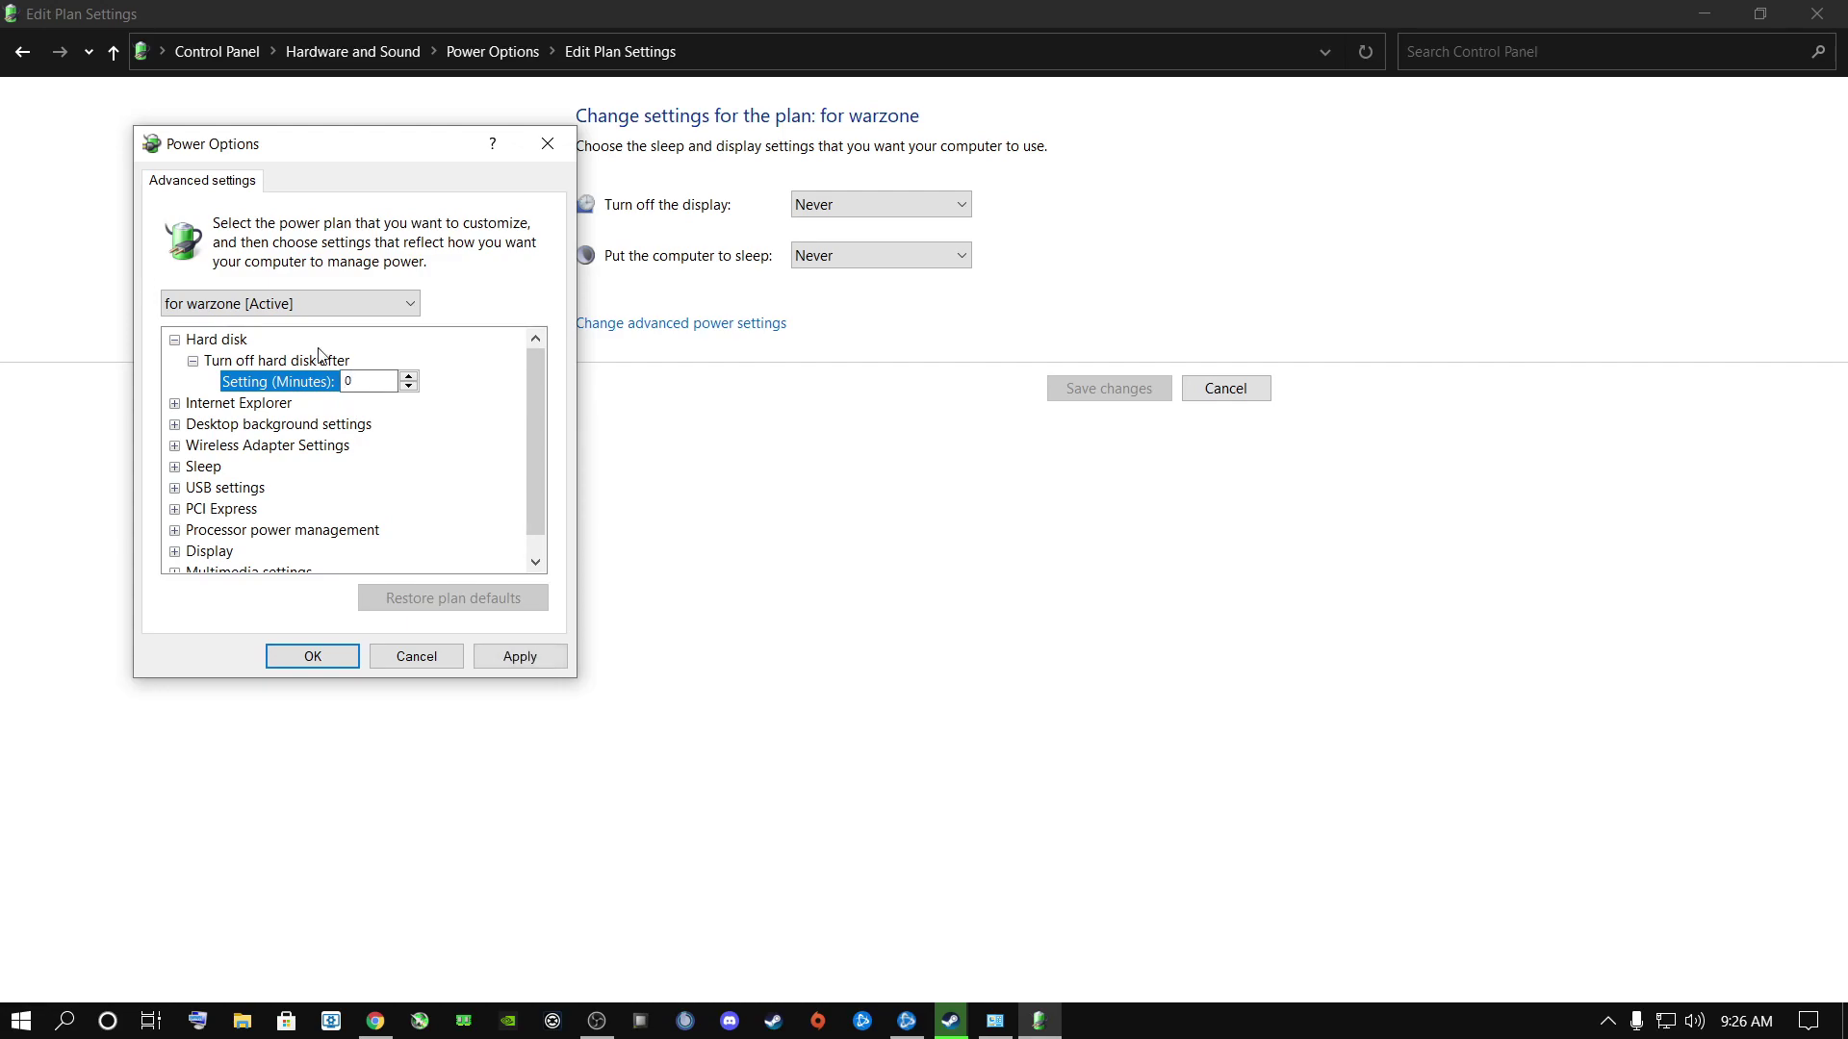
# Apply the hard disk timeout, then set and apply a Minimum processor state of 100% under Processor power management.
pyautogui.click(519, 656)
pyautogui.click(269, 403)
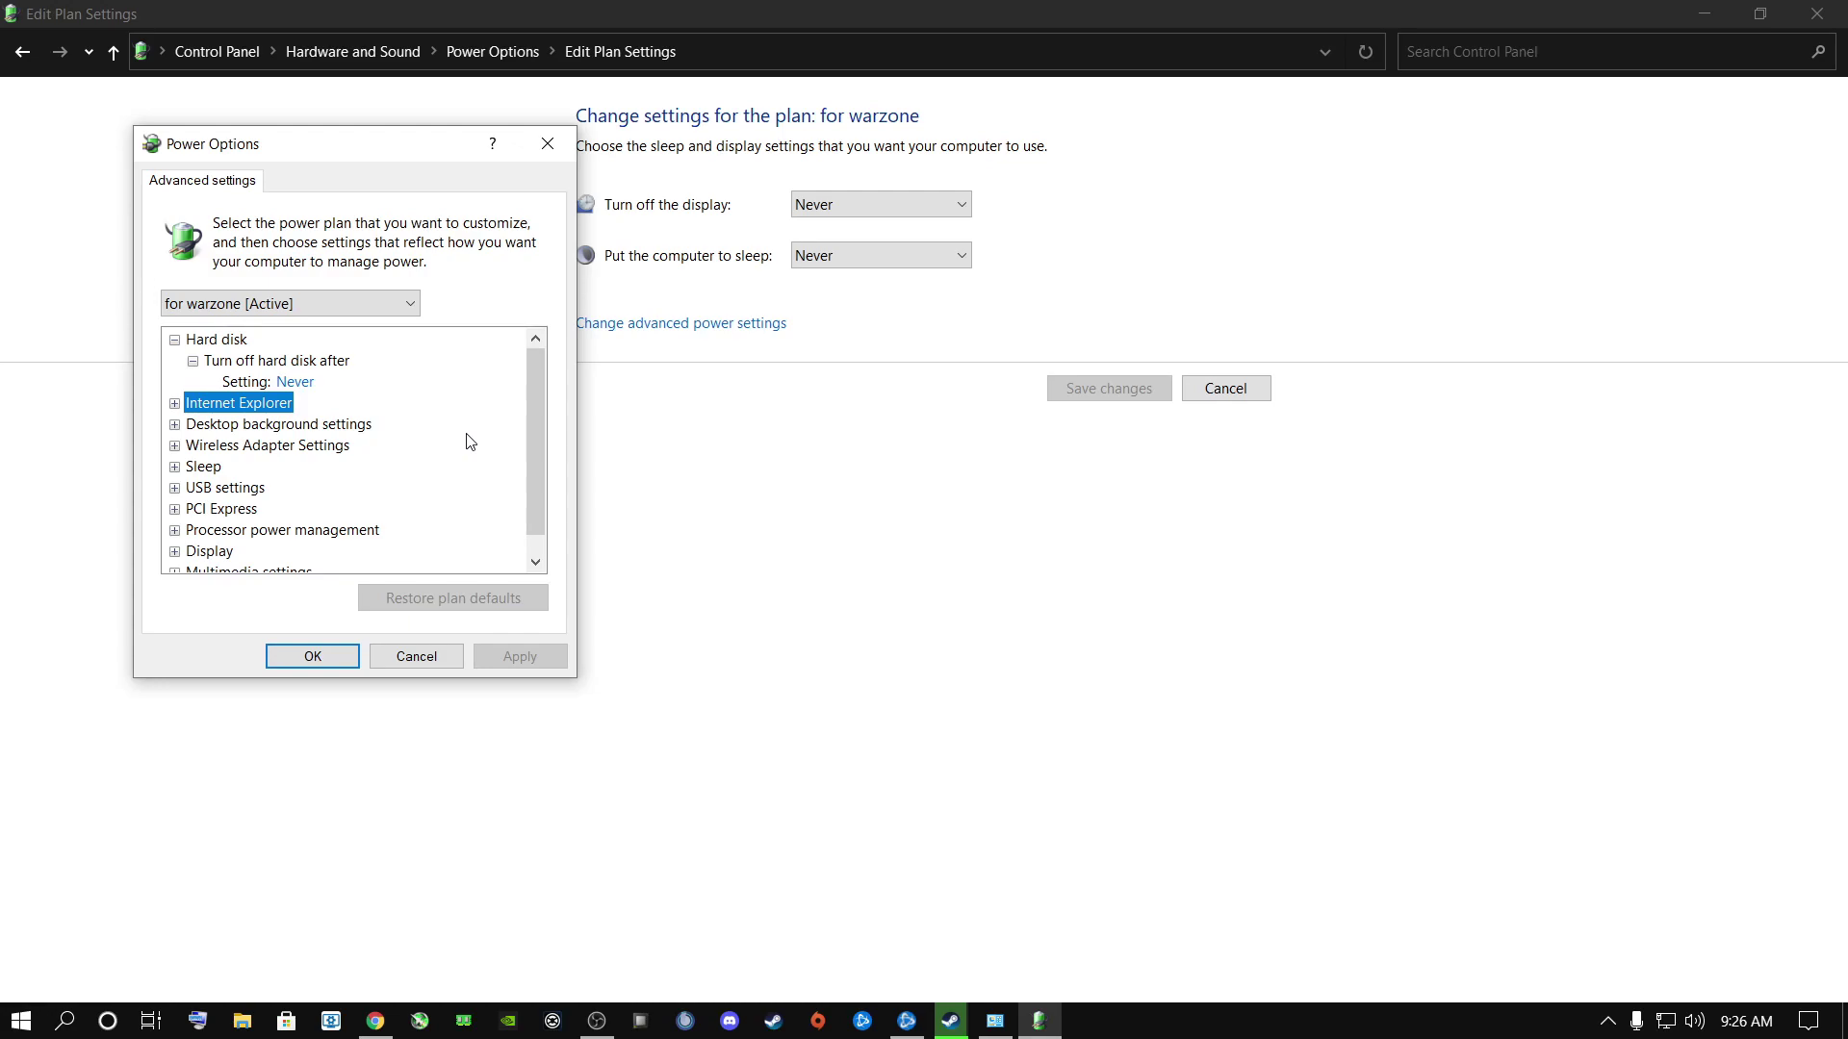
pyautogui.moveTo(535, 379); pyautogui.dragTo(535, 415)
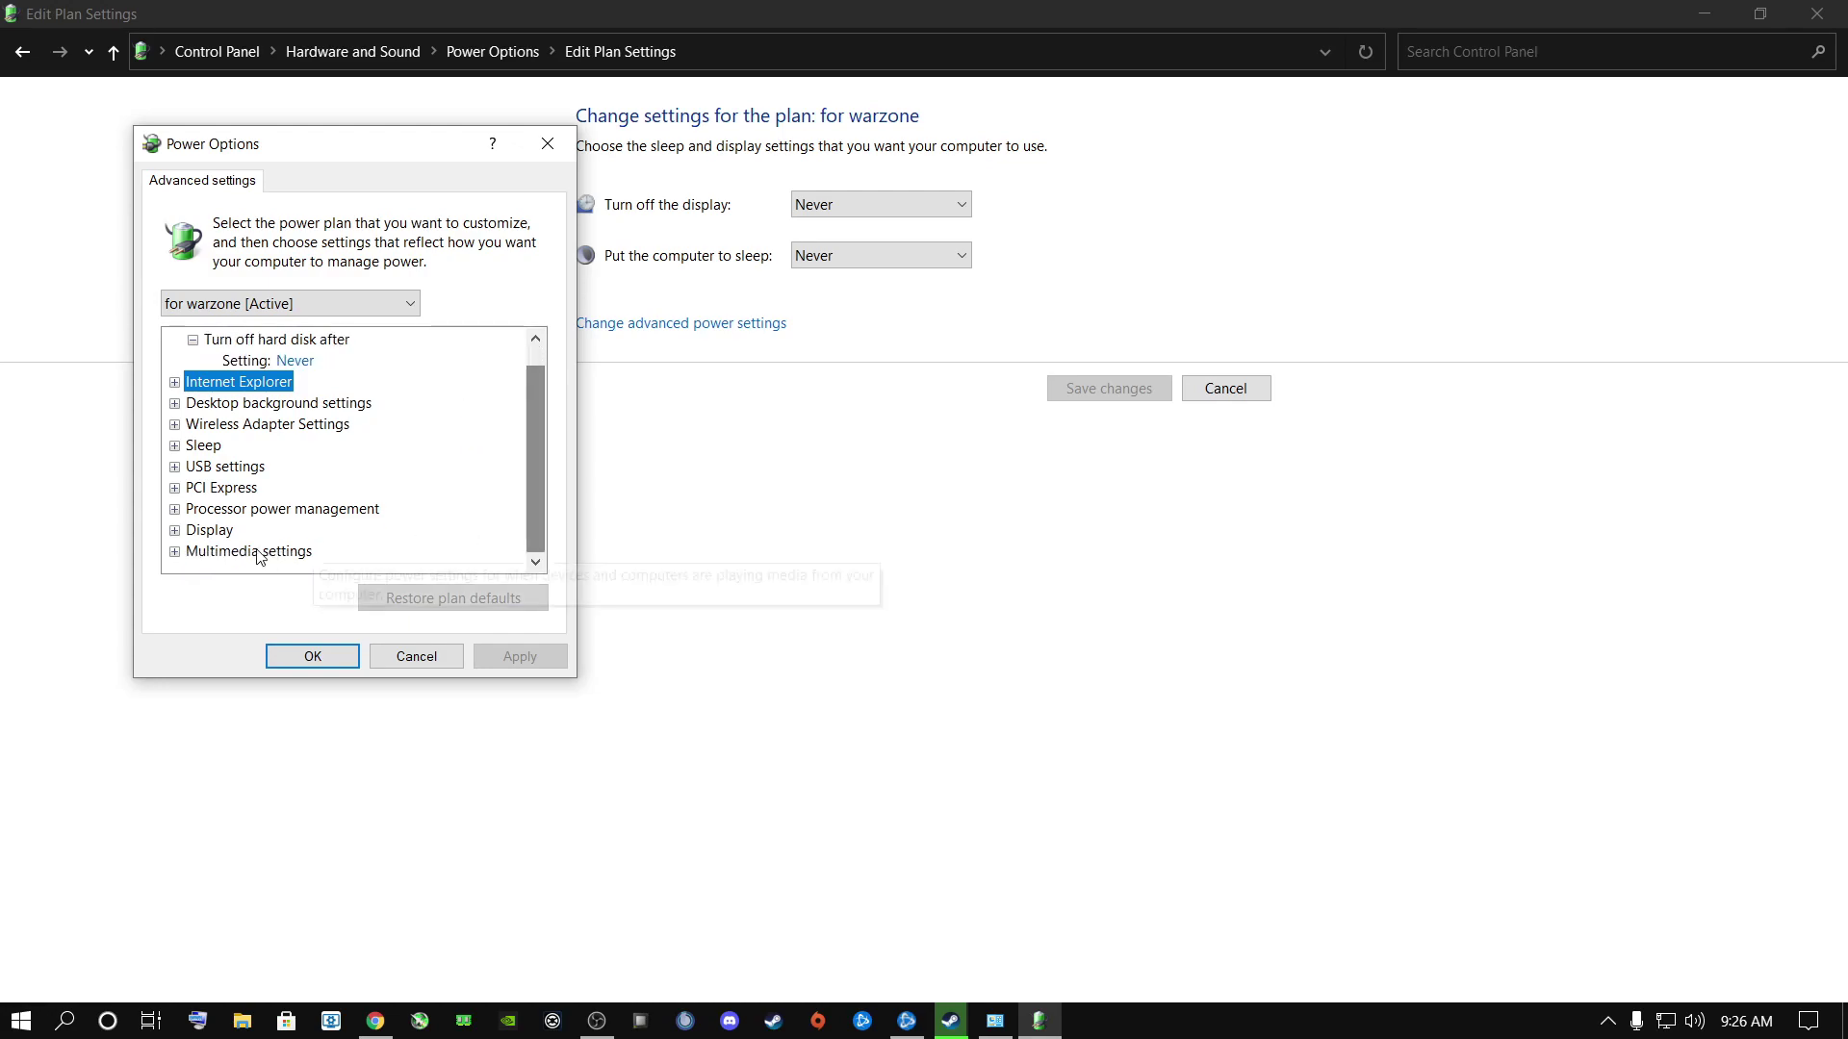
pyautogui.click(174, 510)
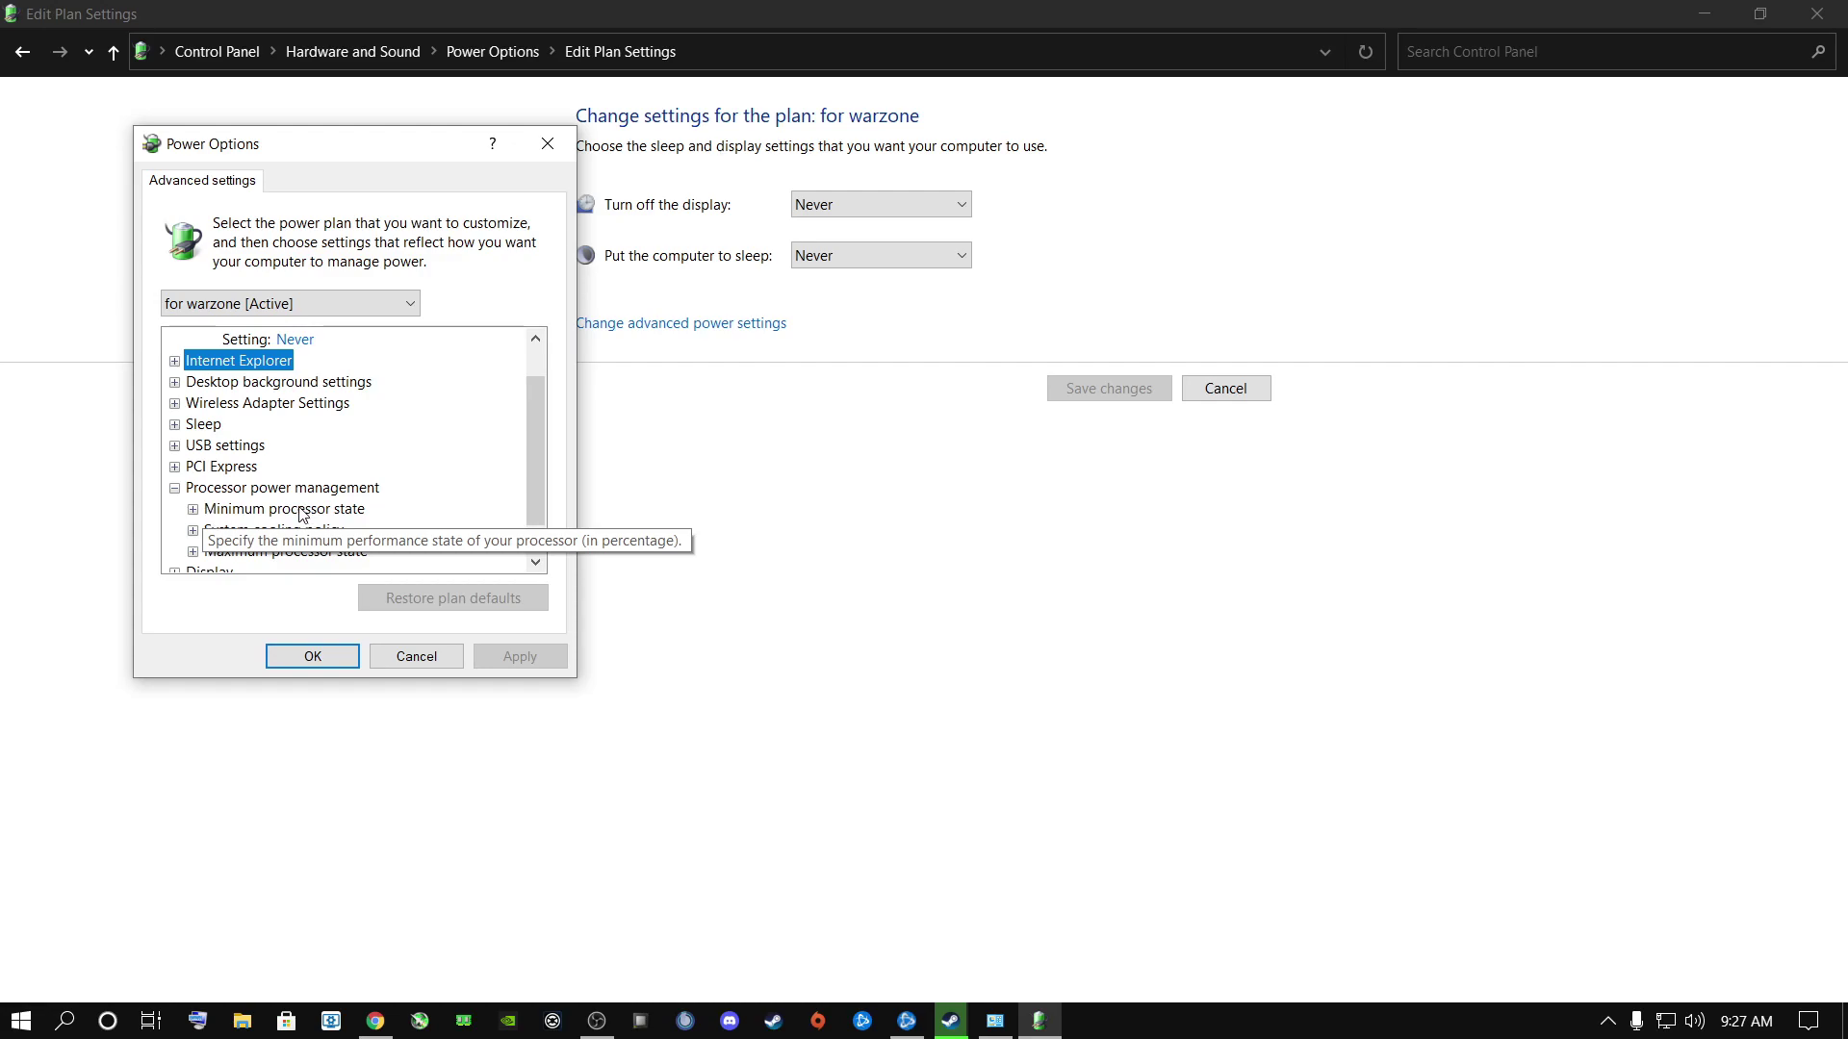
pyautogui.click(193, 510)
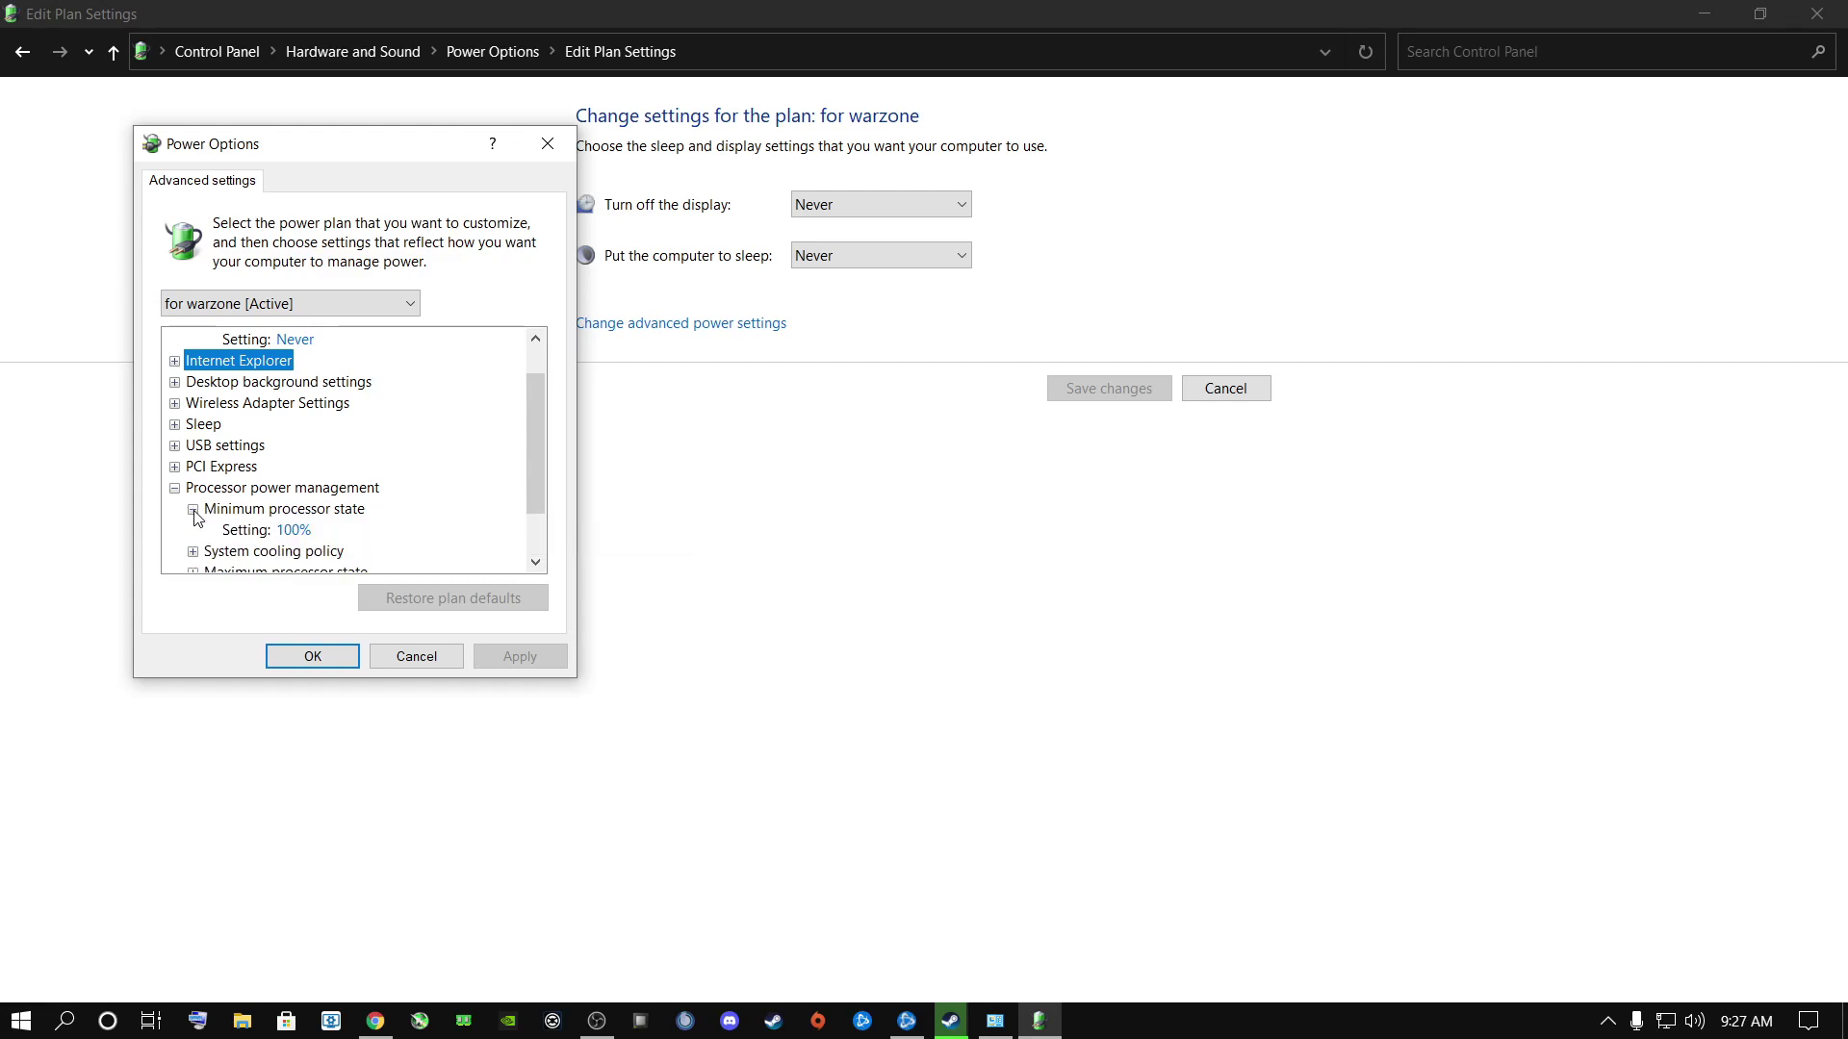
pyautogui.click(291, 530)
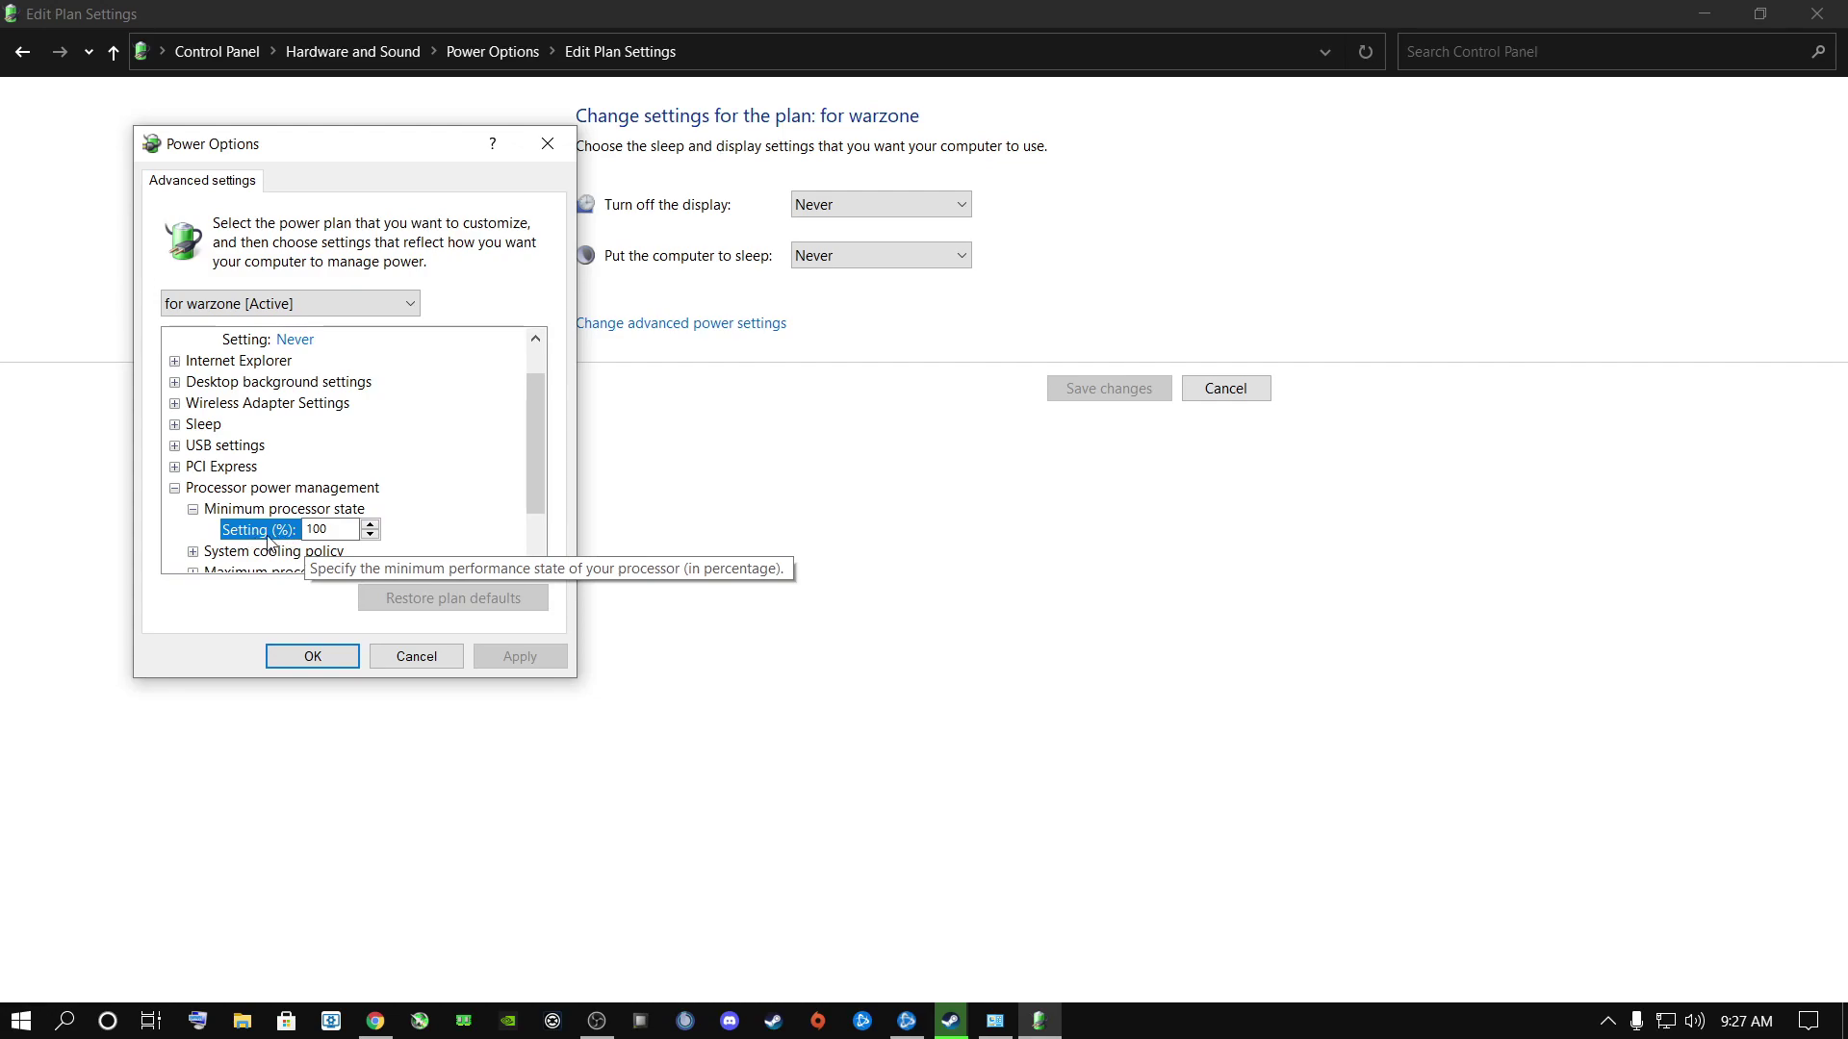
pyautogui.press('BackSpace')
pyautogui.press('BackSpace')
pyautogui.press('BackSpace')
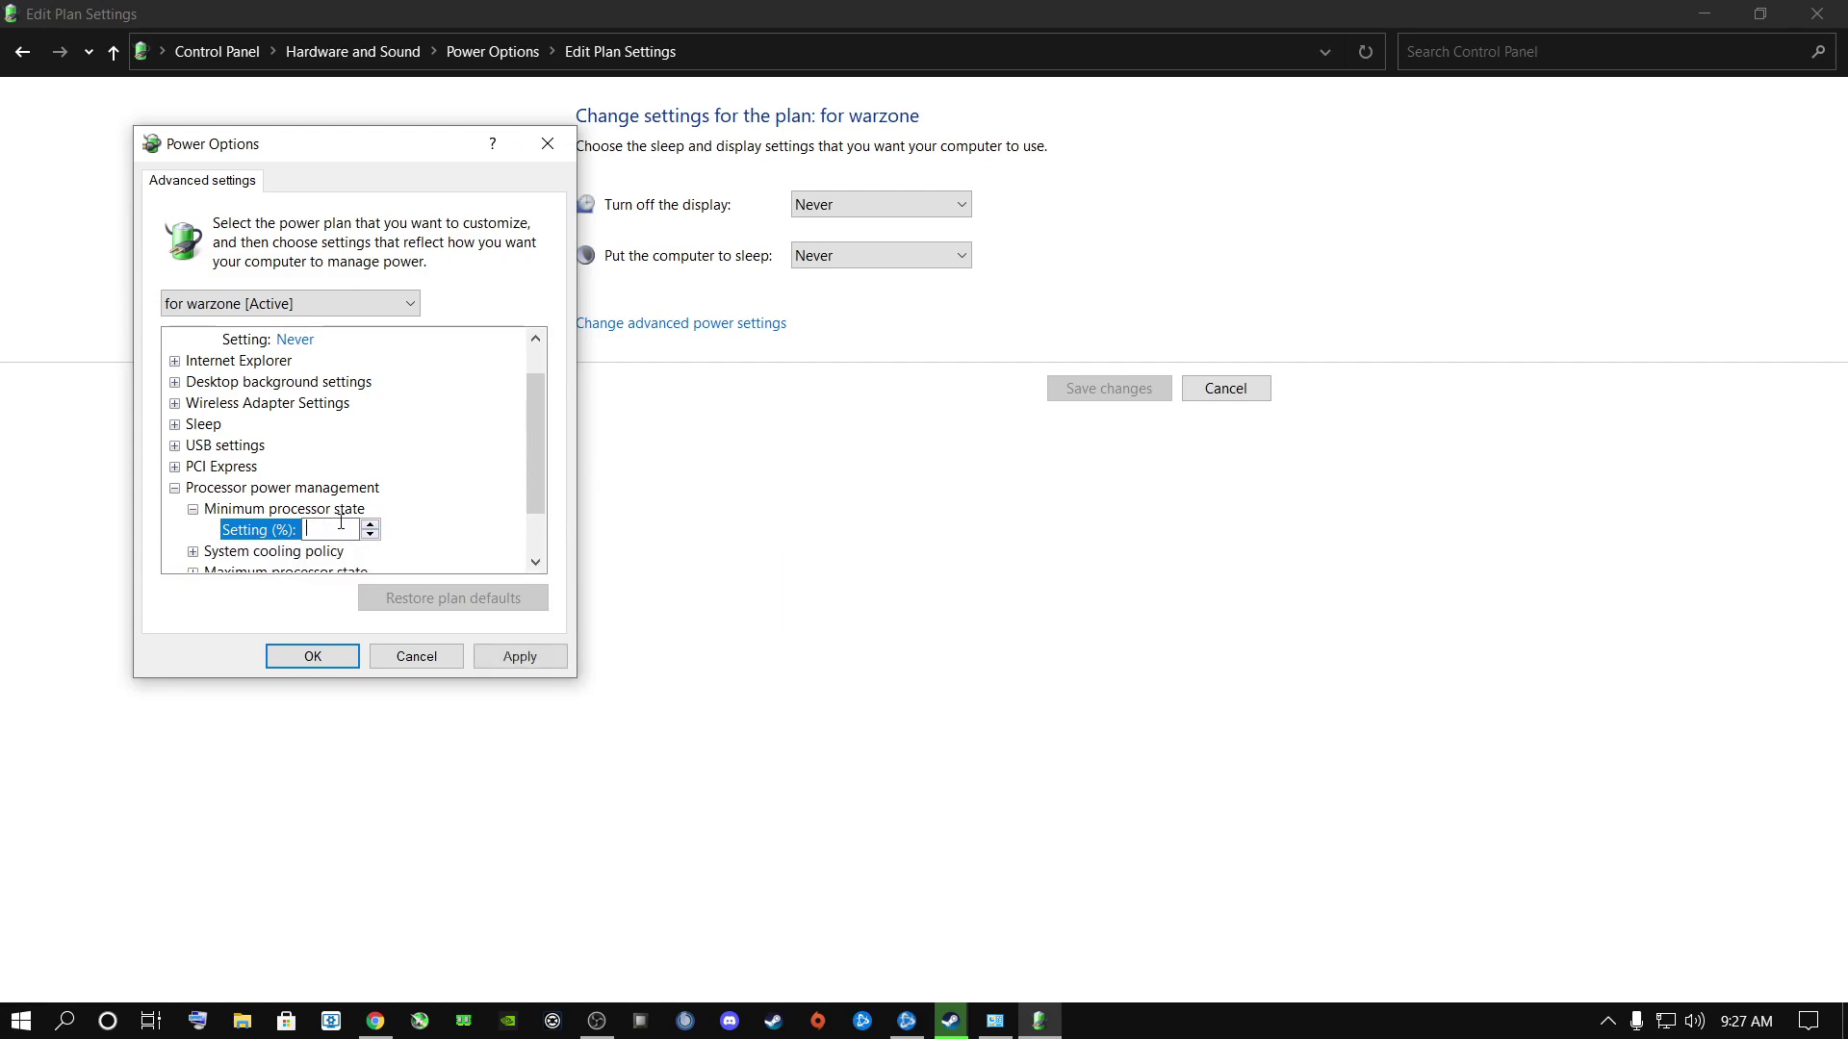
pyautogui.write('100')
pyautogui.click(503, 650)
# Check the Maximum processor state setting, confirm the advanced power settings and close the Edit Plan Settings window.
pyautogui.scroll(-1, 537, 466)
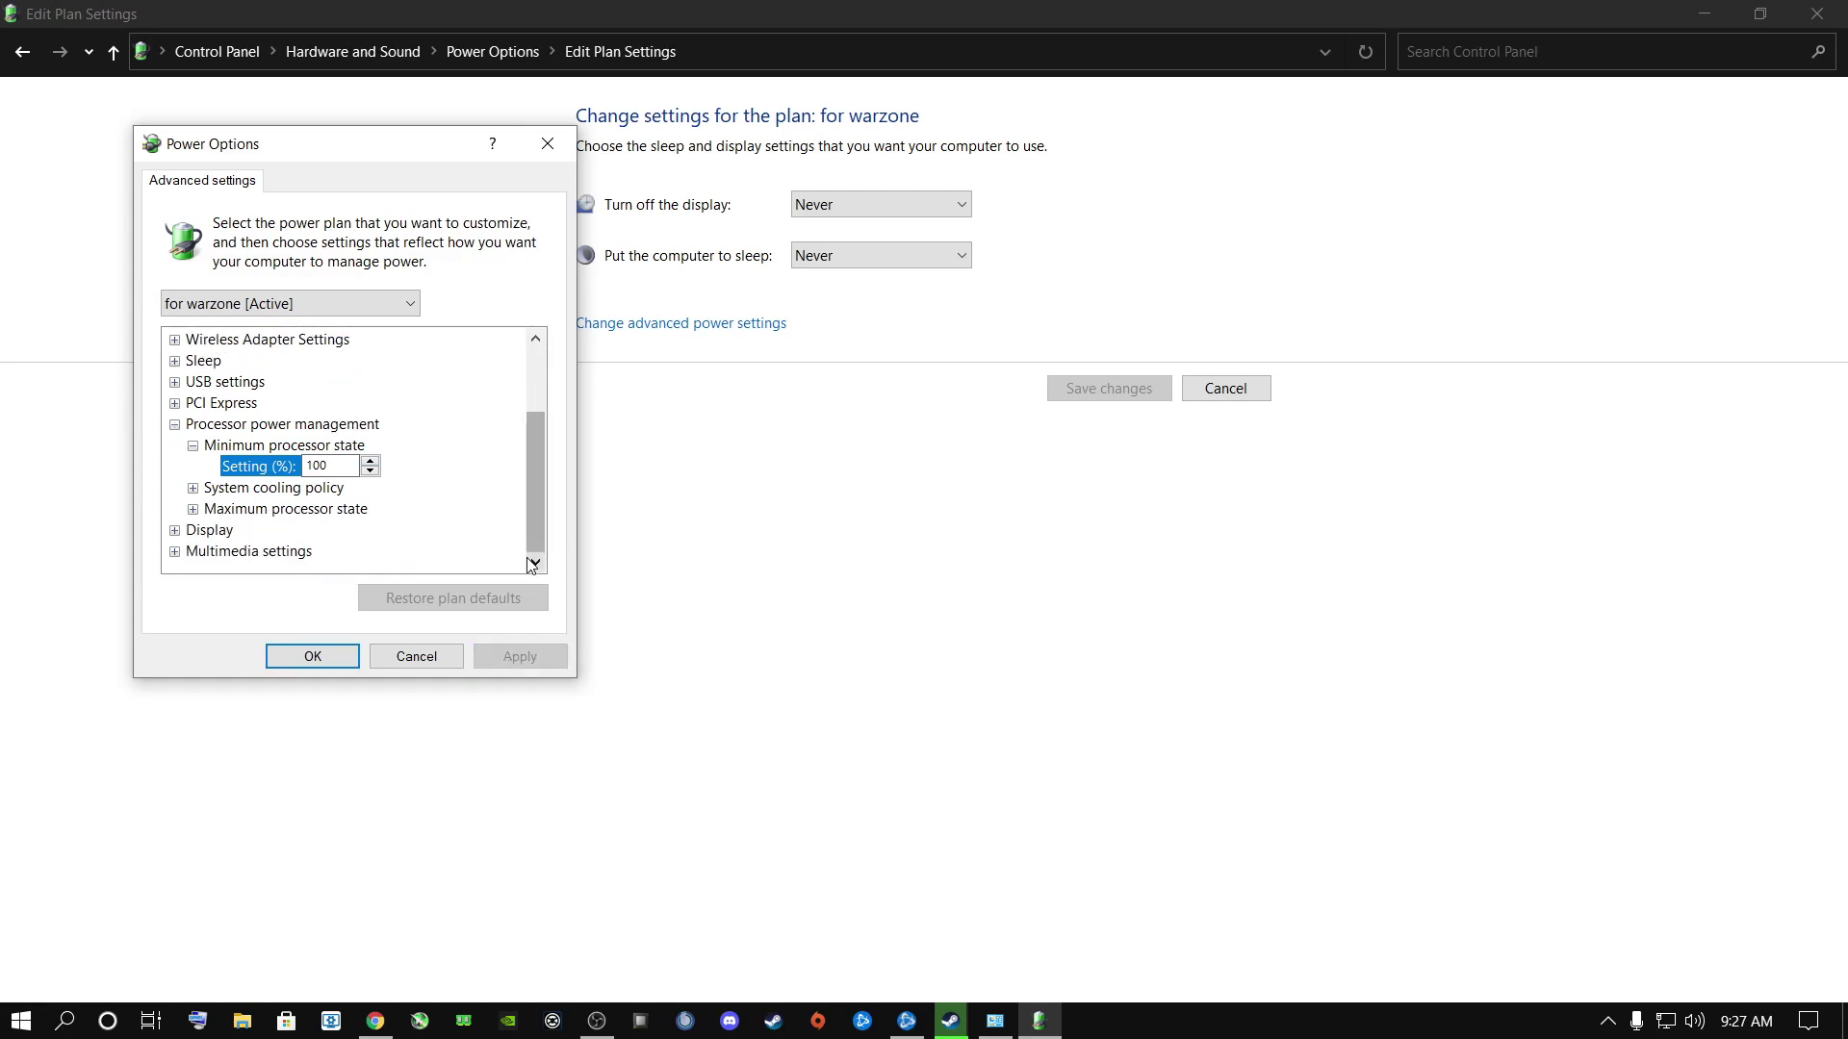
pyautogui.click(194, 509)
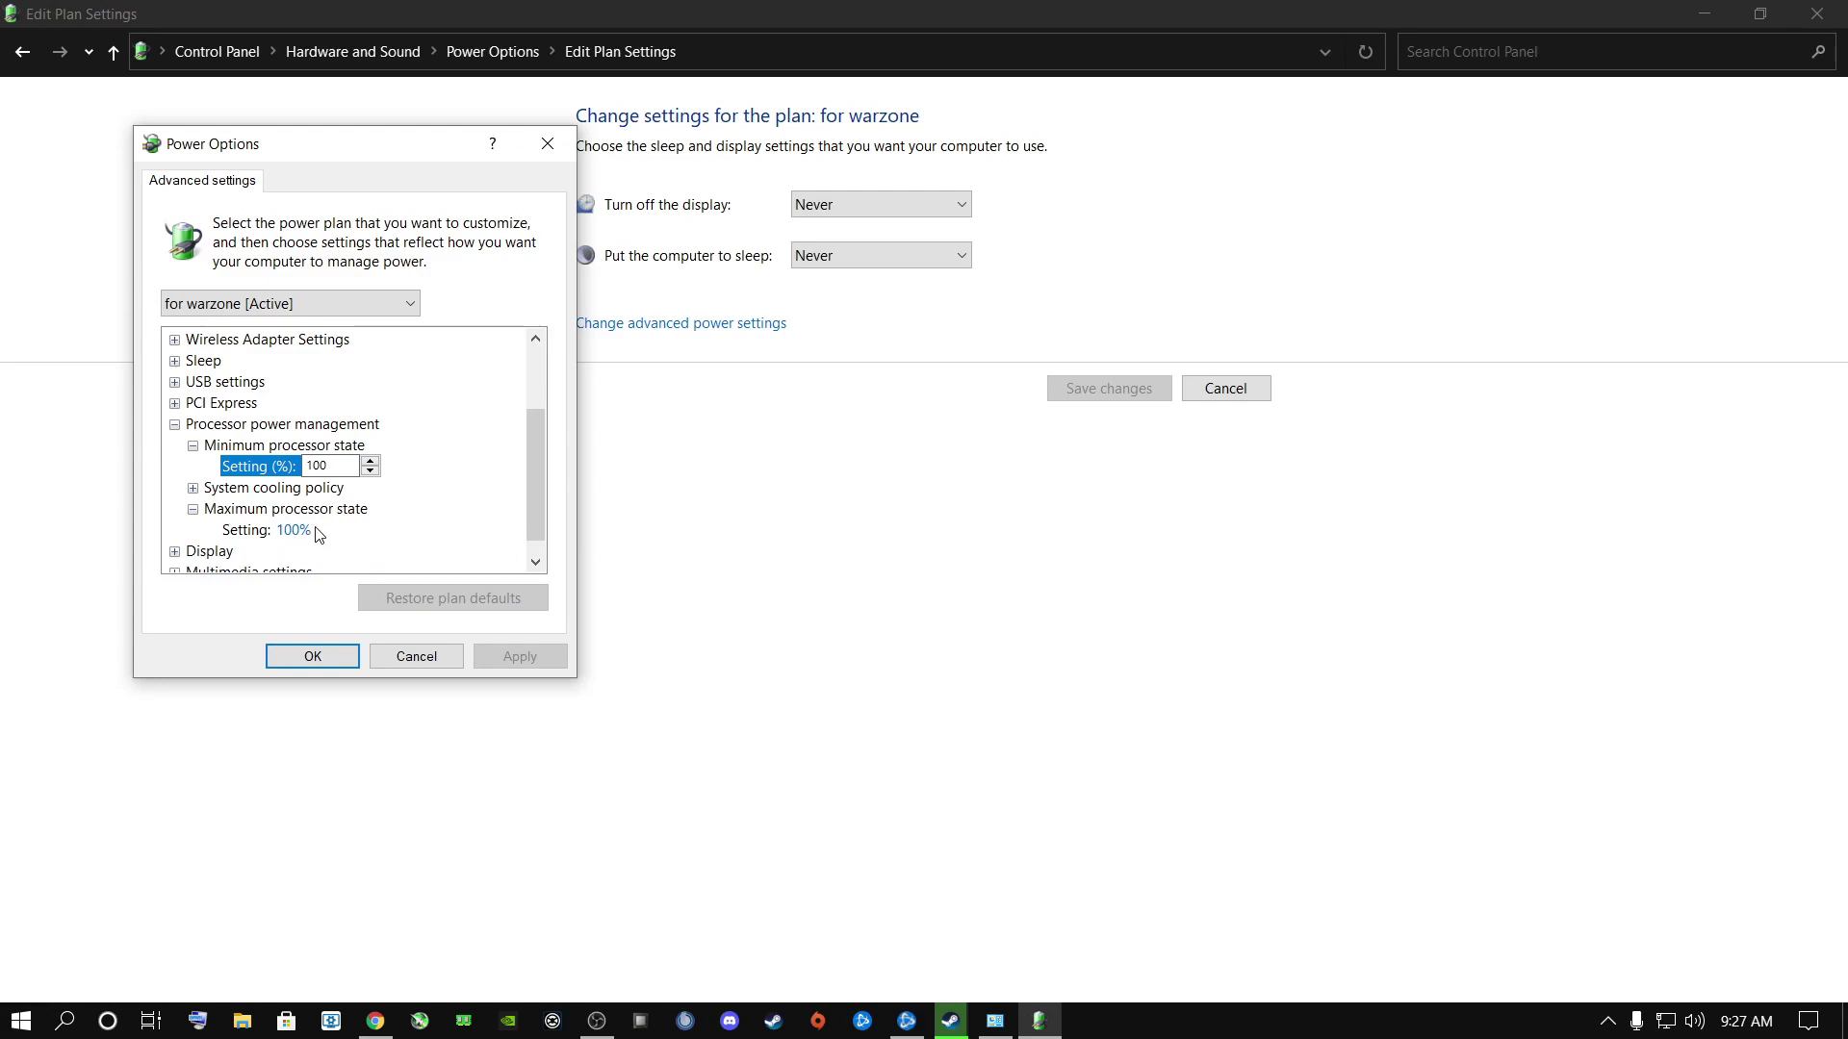
pyautogui.click(323, 656)
pyautogui.click(1817, 13)
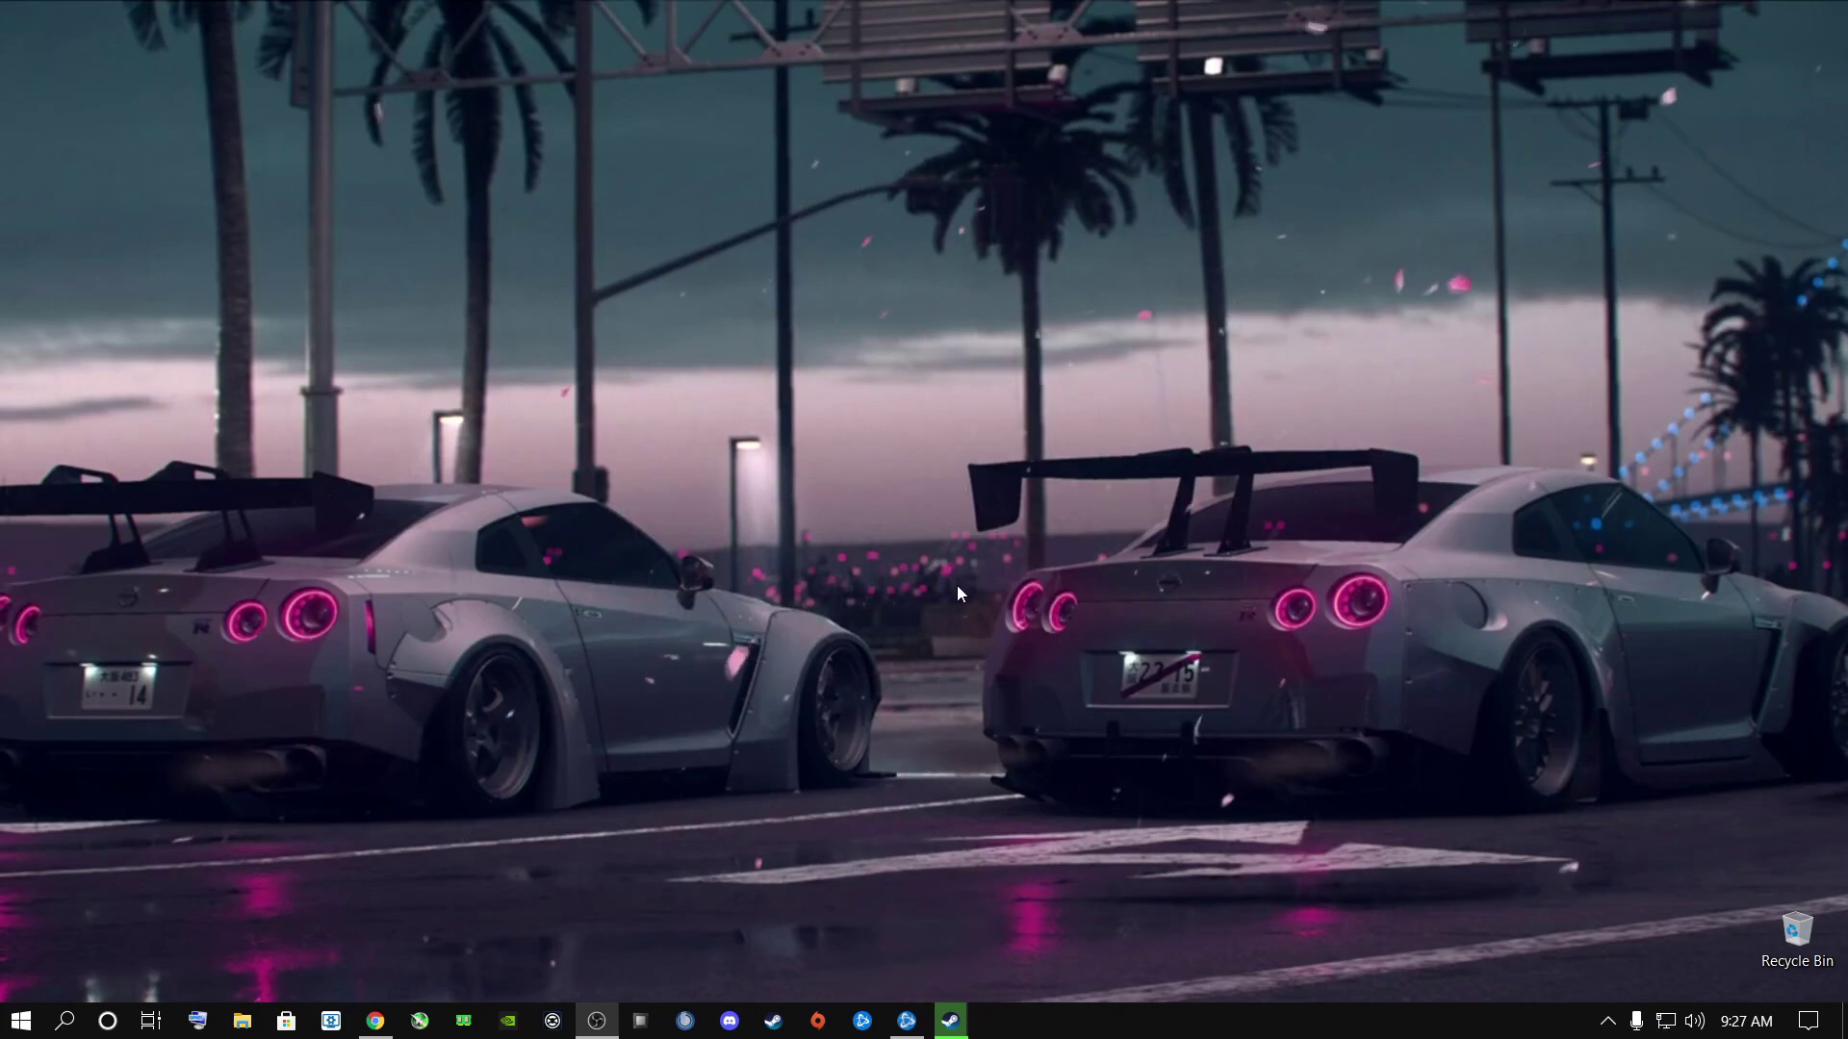